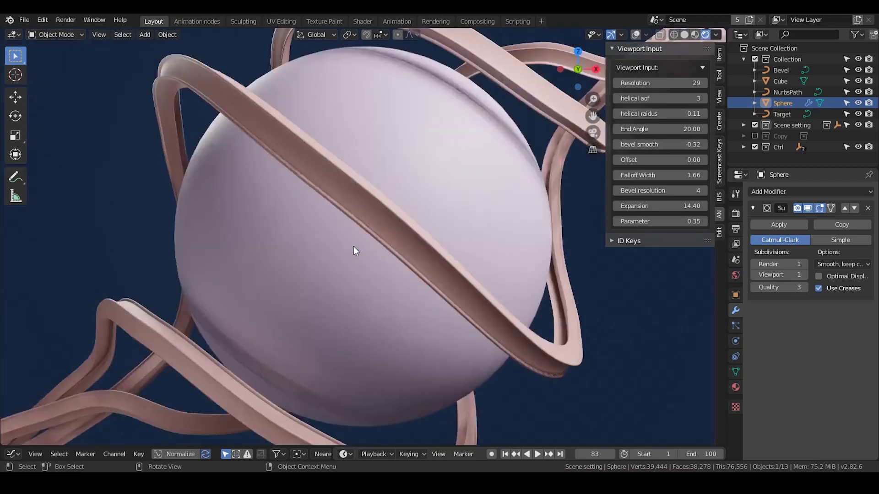
From the camera view, try a bevel smooth of 0.33 and settle on 0.15.
middle_click_drag(353, 246, 396, 245)
key("KP_0")
left_click(662, 144)
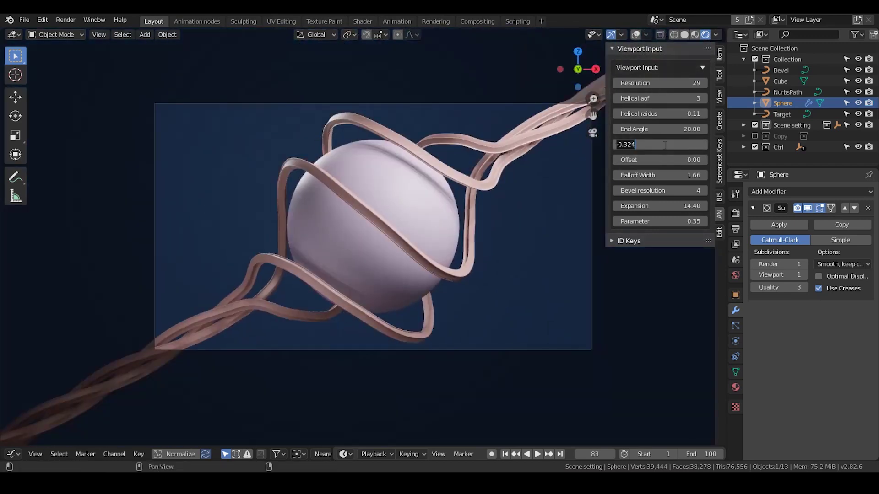
type("0.33")
key("Return")
scroll(598, 164, "up", 1)
left_click(651, 146)
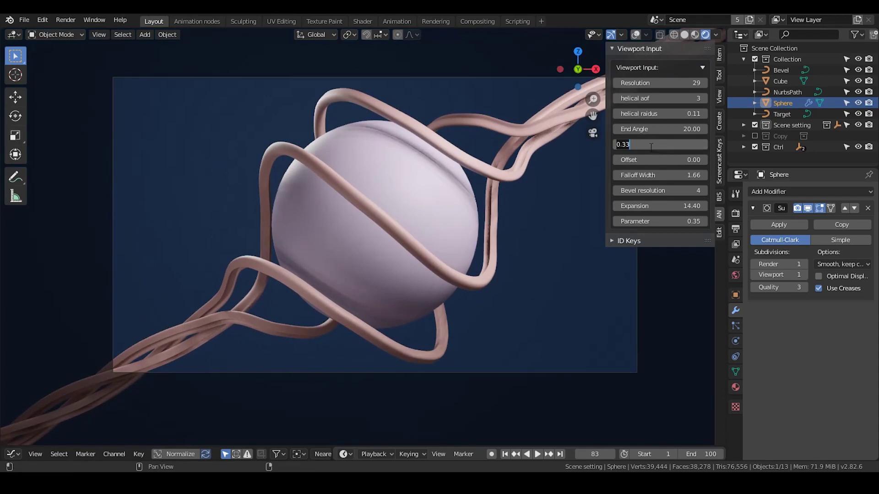
type("0.15")
key("Return")
Try bevel resolutions of 3 and 5, returning the value to 4.
left_click(617, 191)
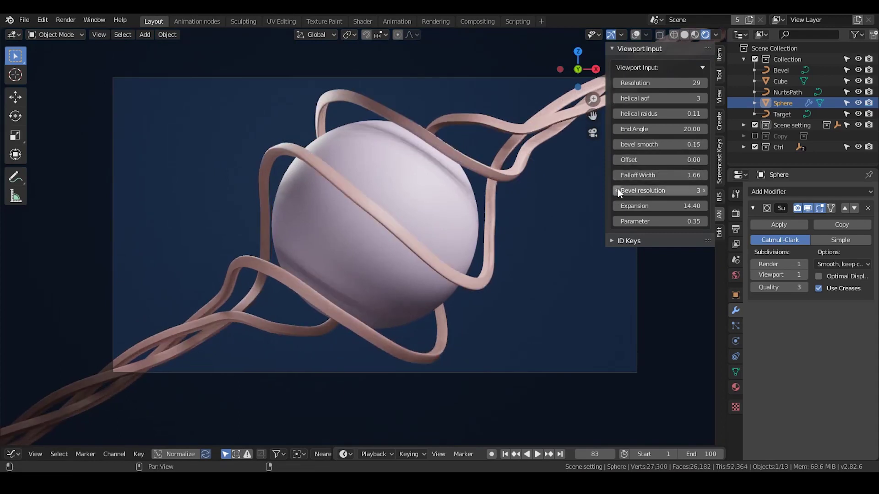
left_click(705, 191)
left_click(704, 191)
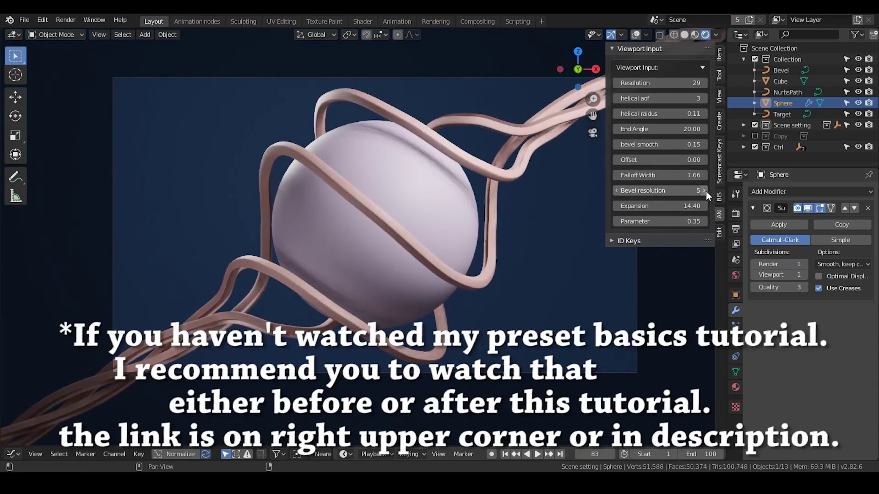
left_click(616, 191)
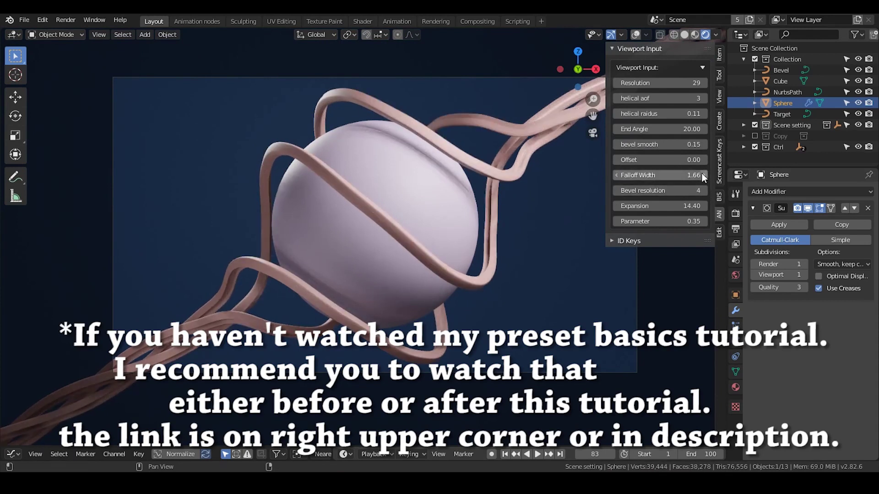
Adjust the falloff width and expansion of the helical curves, with Offset set to 0.
mouse_move(659, 176)
left_mouse_down()
mouse_move(686, 175)
mouse_move(579, 175)
mouse_move(643, 176)
mouse_move(645, 160)
mouse_move(677, 160)
mouse_move(641, 159)
mouse_move(658, 175)
left_mouse_up()
scroll(552, 206, "down", 1)
left_click(647, 161)
type("0")
key("Return")
left_click_drag(650, 206, 632, 206)
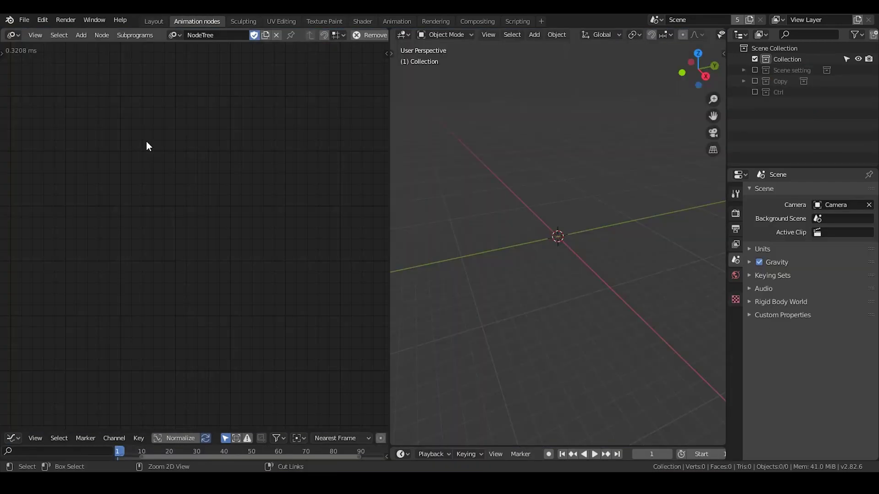
Add the Spiral subprogram node to the empty node tree.
key("ctrl+a")
type("spira")
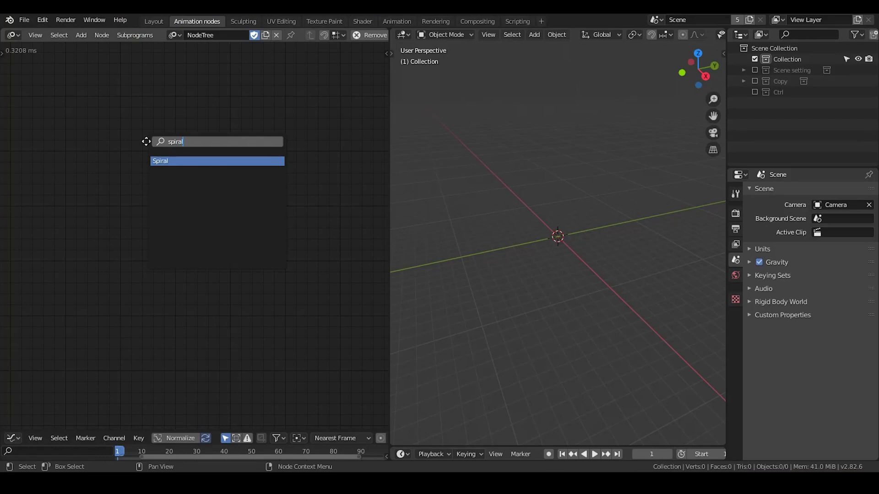
key("Return")
left_click(162, 128)
Add a 3D Viewer node and feed it the Spiral subprogram's Vectors output.
key("ctrl+a")
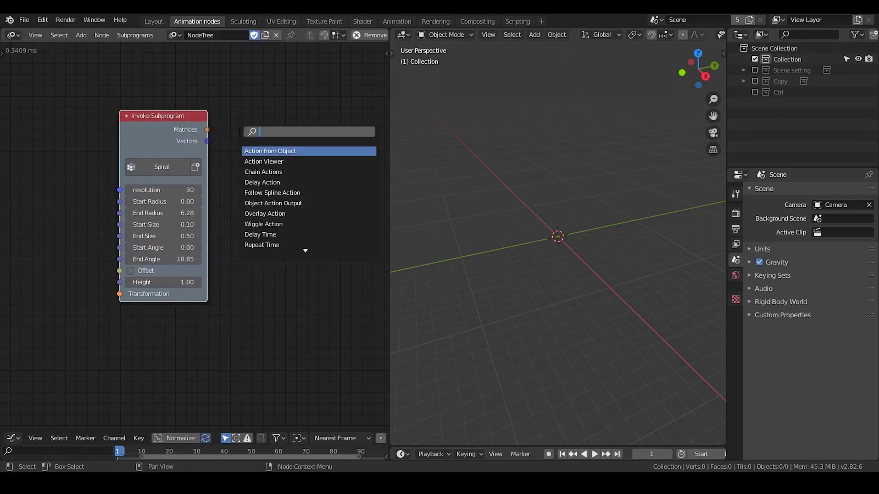
type("3d")
key("Return")
left_click(254, 135)
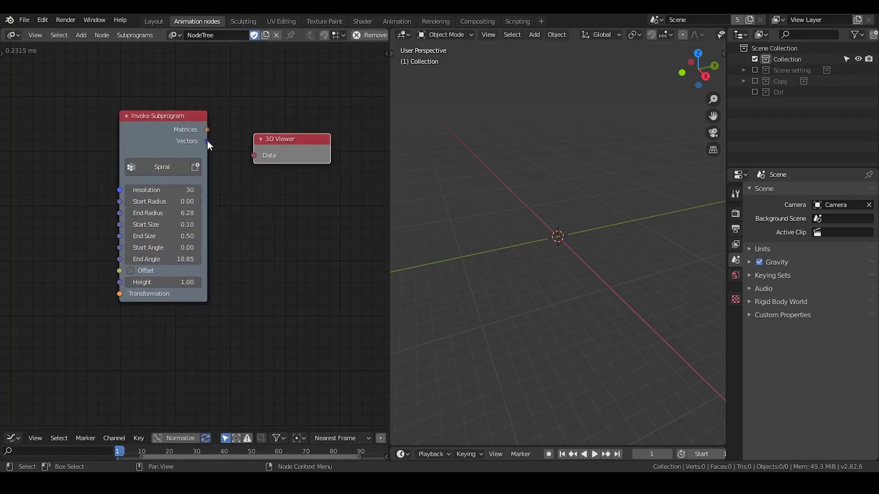
left_click_drag(207, 141, 293, 152)
Set the Spiral subprogram's Height to 14.32 and its resolution to 117.
left_click_drag(174, 282, 202, 282)
left_click_drag(165, 189, 197, 190)
middle_click_drag(514, 172, 572, 176)
Add a Group Input node below the 3D Viewer node.
middle_click_drag(271, 122, 185, 68)
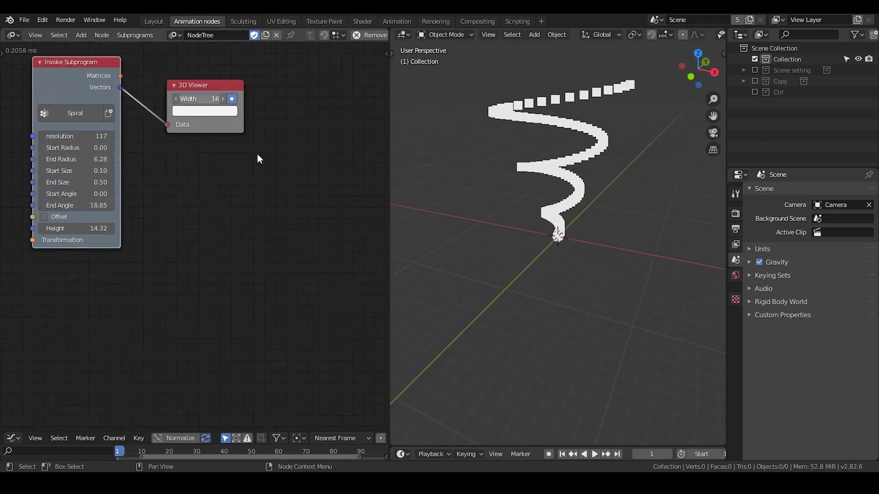
key("ctrl+a")
type("grou")
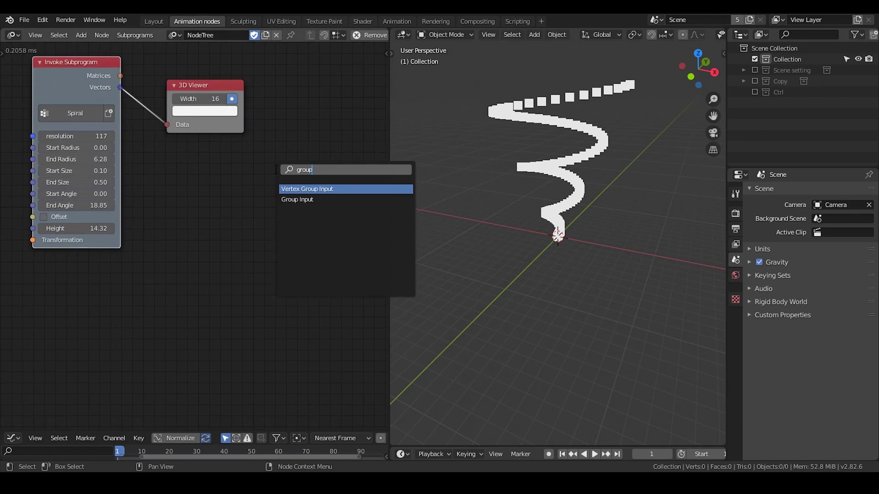
key("Down")
key("Return")
left_click(161, 151)
Add a Distribute Matrices node beside the Group Input node and set its mode to Spiral.
middle_click_drag(302, 155, 243, 150)
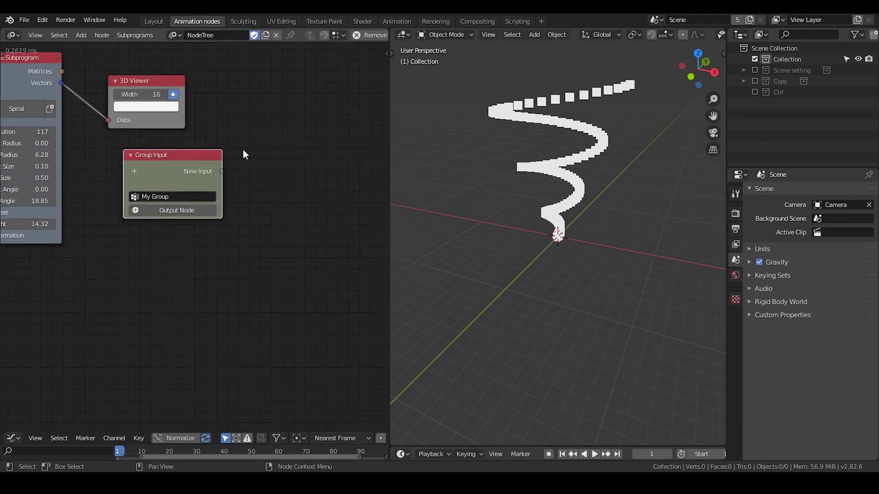
key("ctrl+a")
type("distribute")
key("Return")
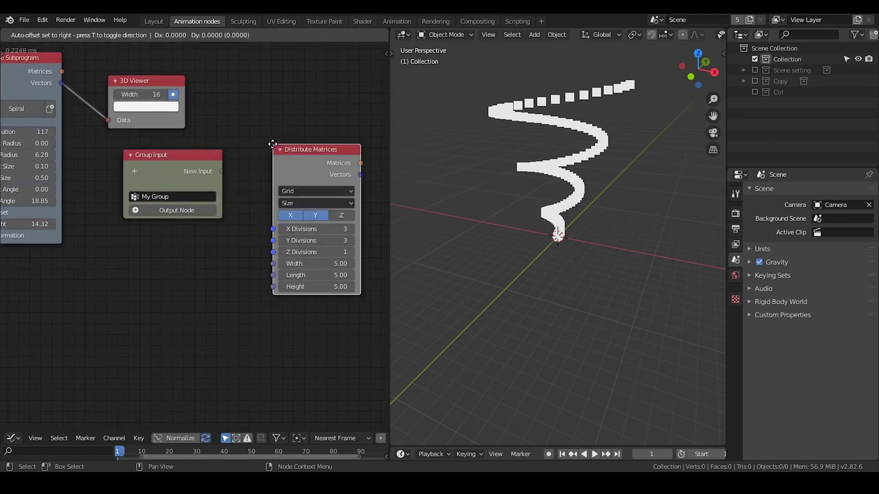
left_click(271, 97)
left_click(306, 147)
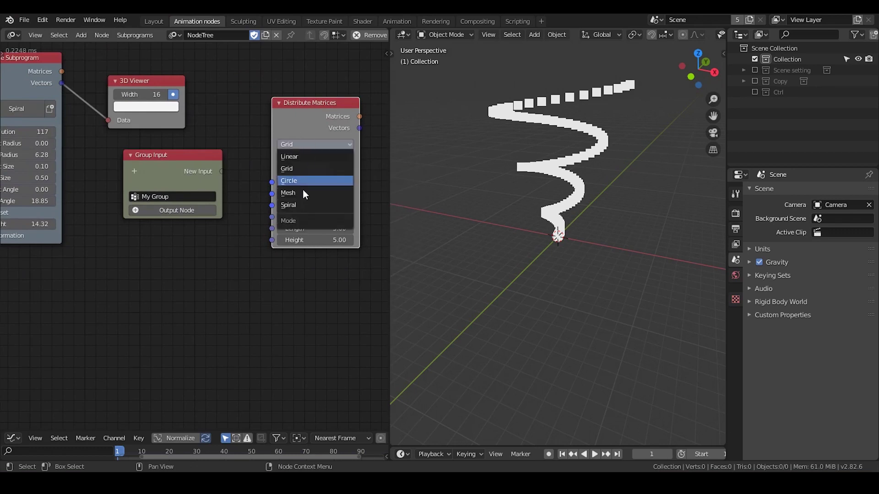
left_click(312, 206)
left_click_drag(293, 127, 307, 127)
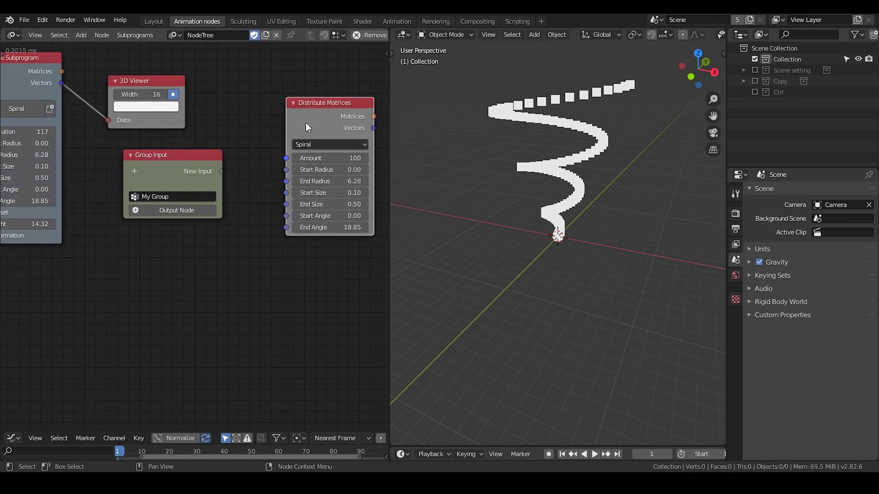
Expose all seven Distribute Matrices inputs, from Amount through End Angle, as inputs of the Group Input node.
left_click_drag(287, 158, 219, 172)
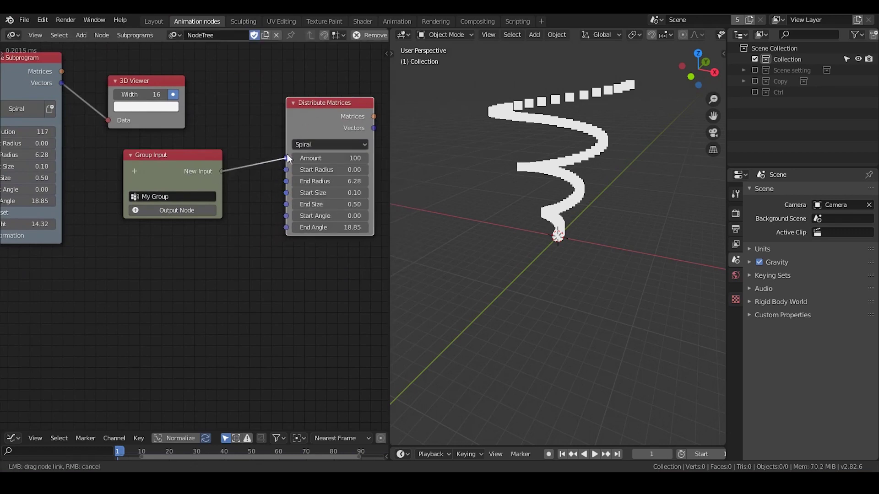
left_click_drag(287, 155, 219, 188)
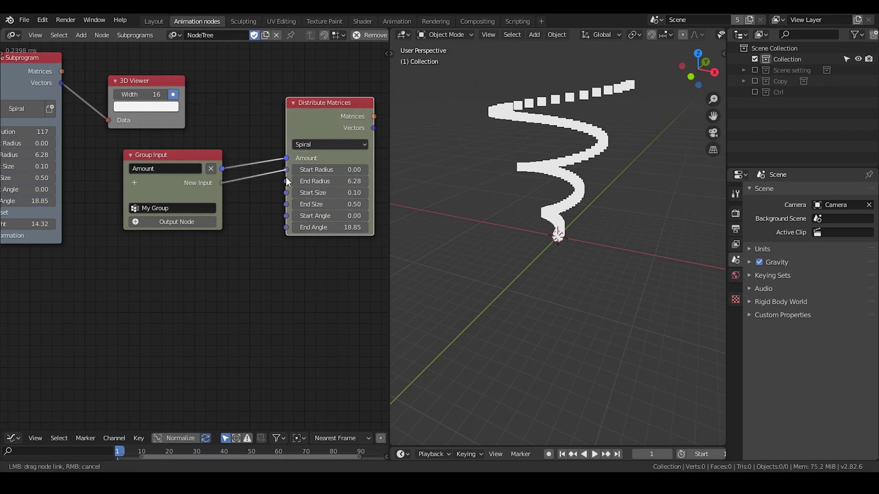
left_click_drag(286, 181, 222, 192)
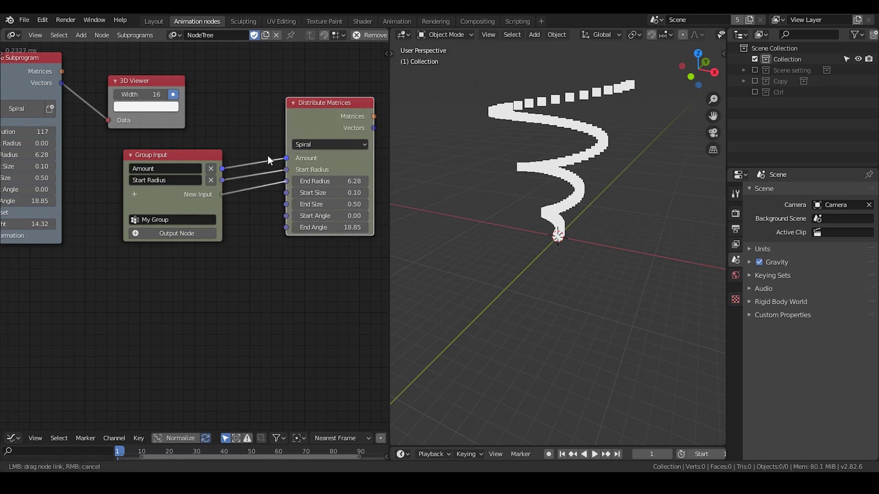
left_click_drag(288, 189, 220, 218)
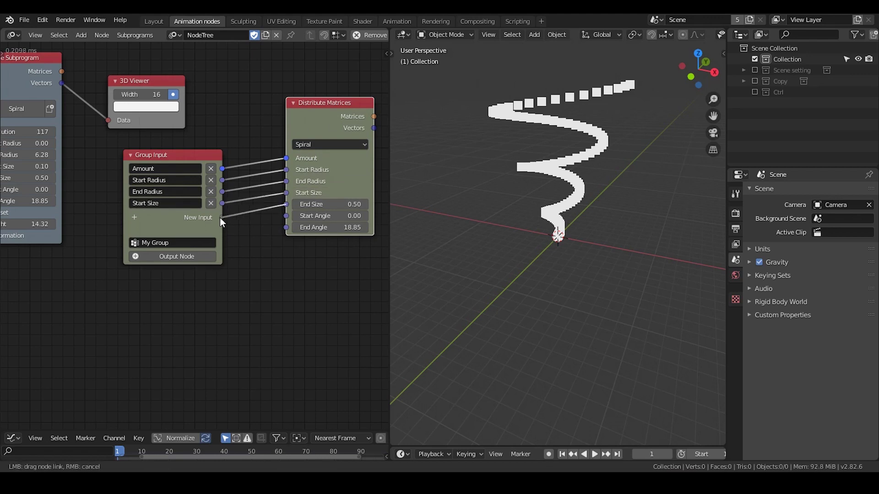
left_click_drag(287, 217, 219, 229)
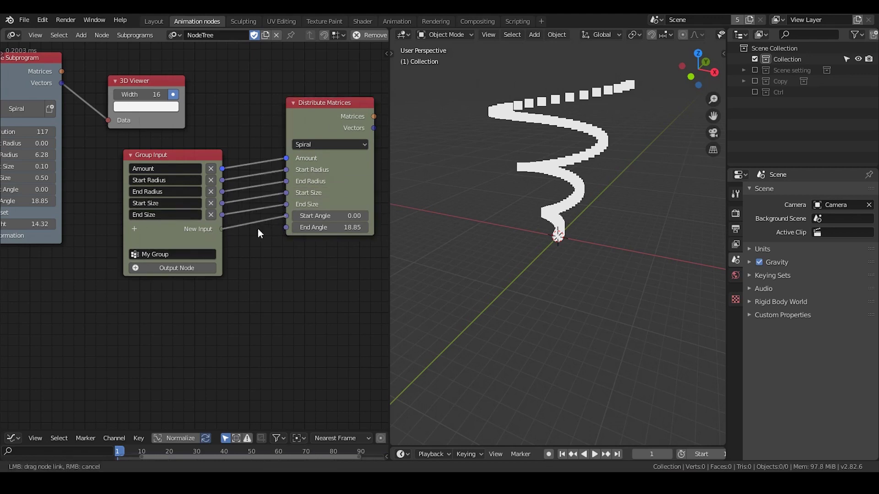
left_click_drag(286, 228, 223, 238)
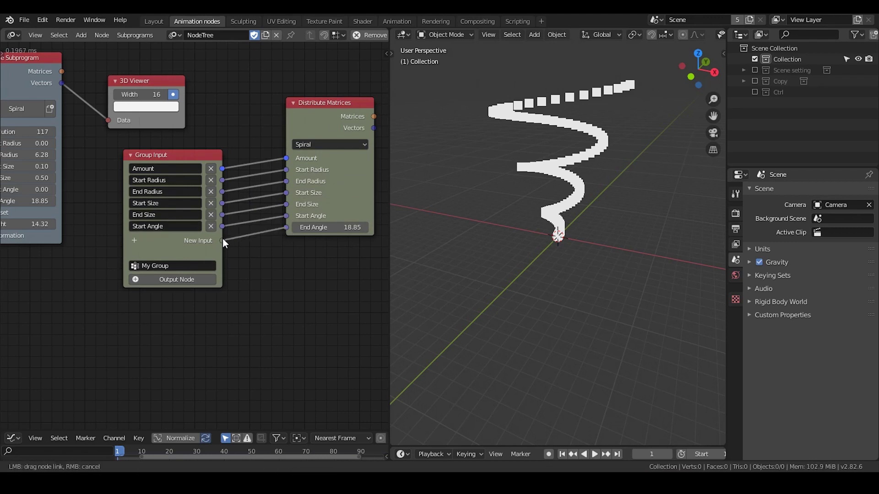
Add a Float Range node below Distribute Matrices and set its step type to Start / Stop.
middle_click_drag(304, 252, 256, 225)
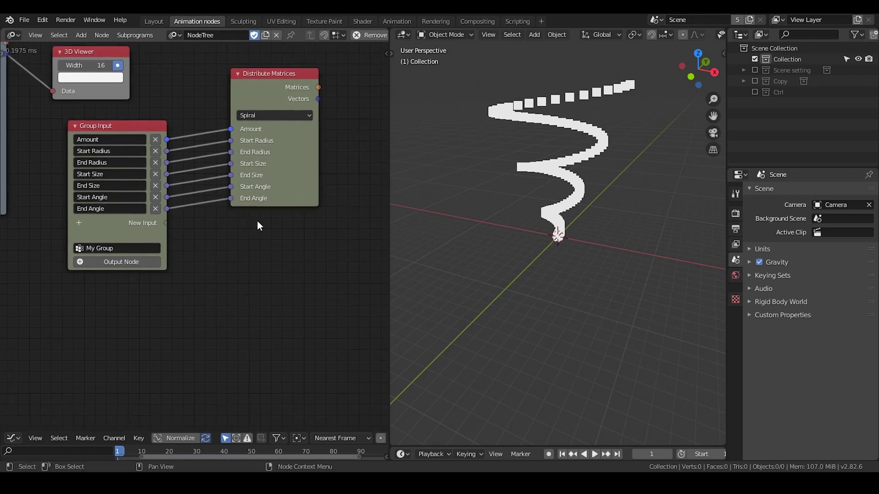
key("ctrl+a")
type("float r")
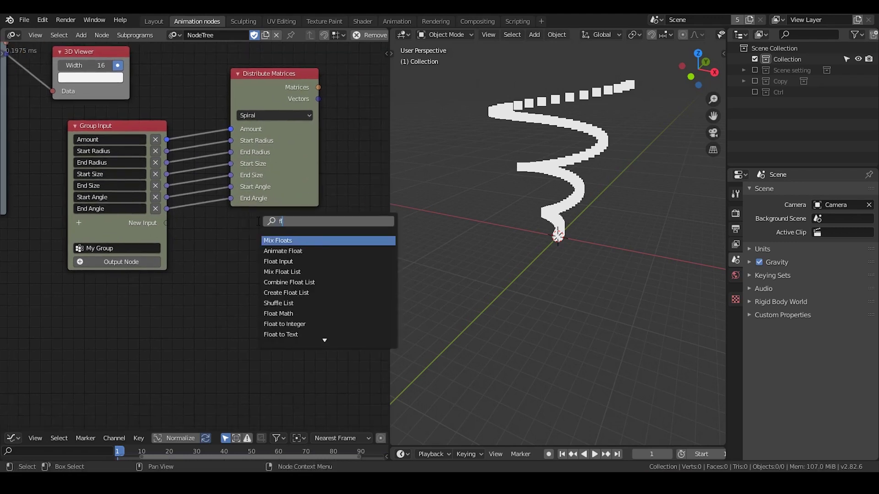
key("Return")
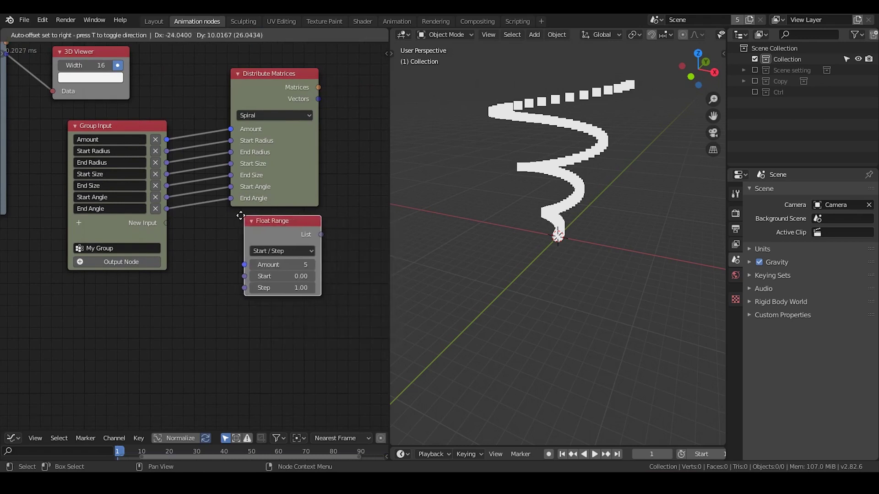
left_click(268, 252)
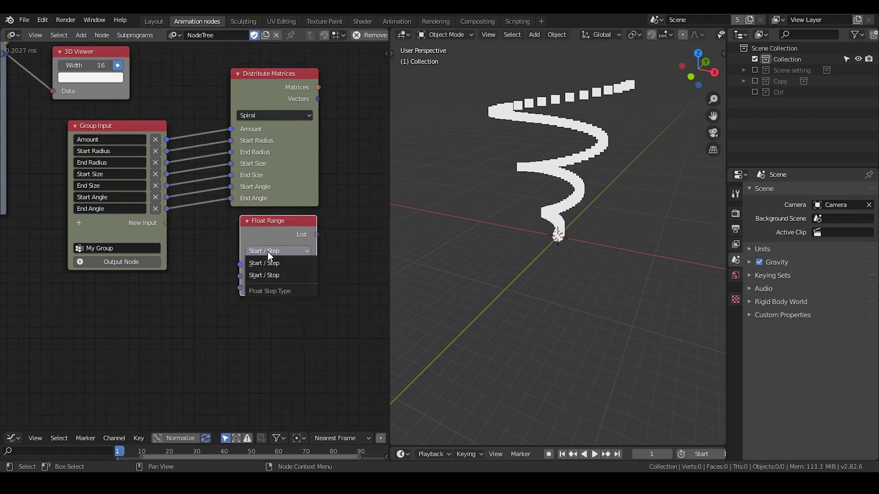
left_click(271, 275)
Link the group's Amount to the Float Range's Amount and expose its Stop as a group input named Height.
left_click_drag(167, 141, 219, 247)
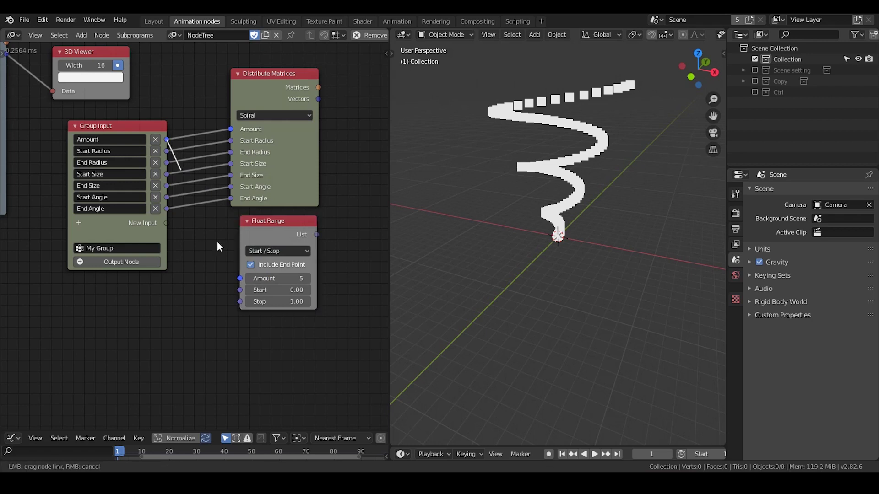
left_click_drag(243, 286, 124, 222)
left_click(124, 220)
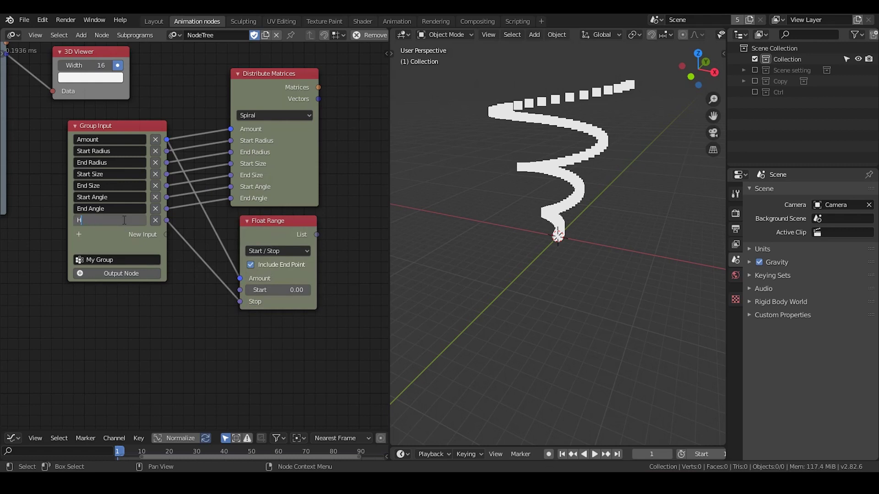
left_click(212, 221)
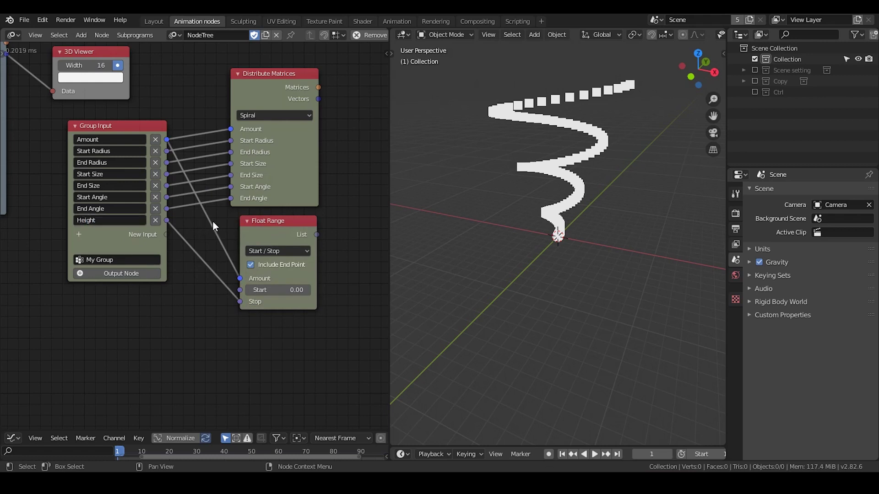
Add an Offset Matrices node fed by the Distribute Matrices' Matrices output, with location offset enabled.
middle_click_drag(183, 214, 64, 218)
key("ctrl+a")
type("offset")
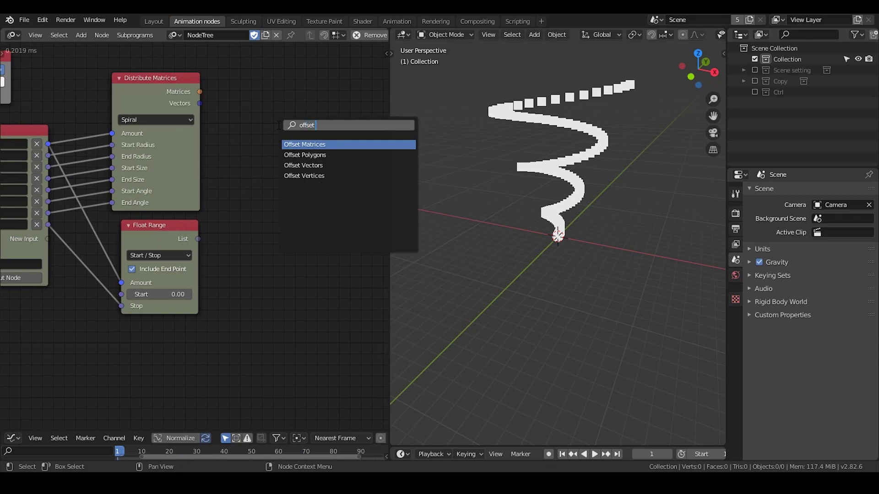
key("Return")
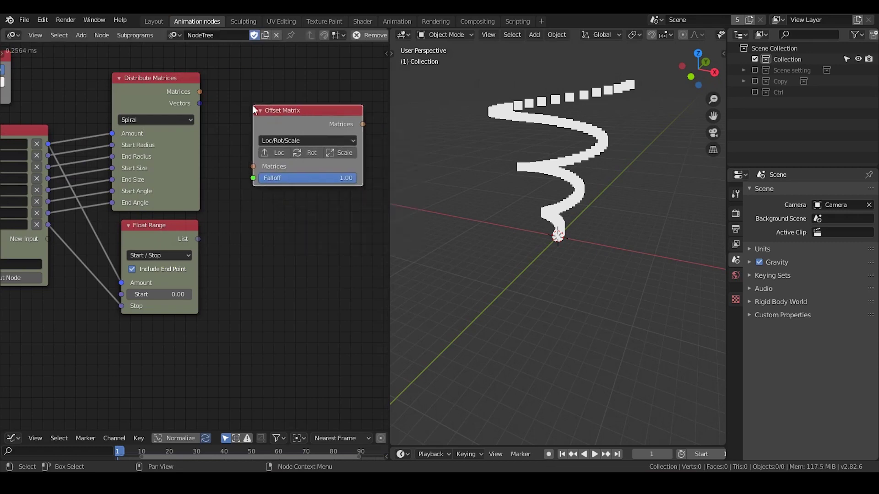
left_click_drag(199, 92, 253, 166)
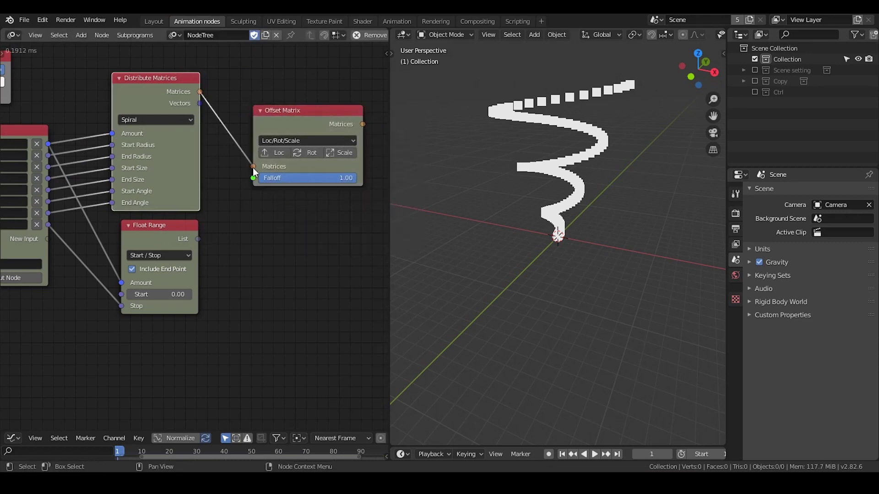
left_click(277, 153)
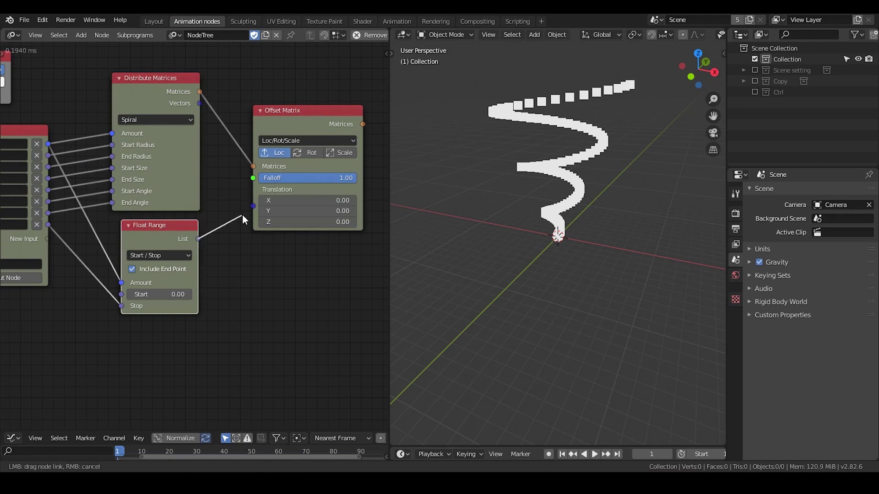
Move the Offset Matrix node aside and place a Combine Vector node between it and the Float Range.
left_click_drag(282, 112, 353, 100)
key("ctrl+a")
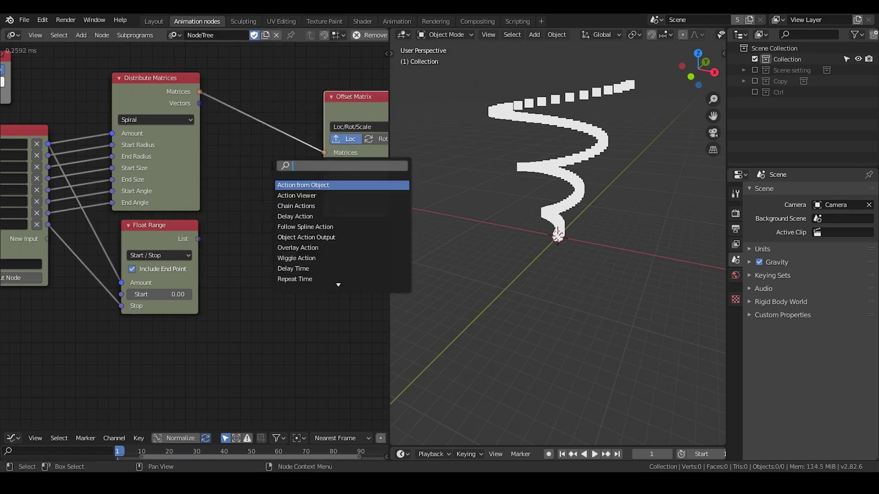
type("combine ve")
key("Down")
key("Down")
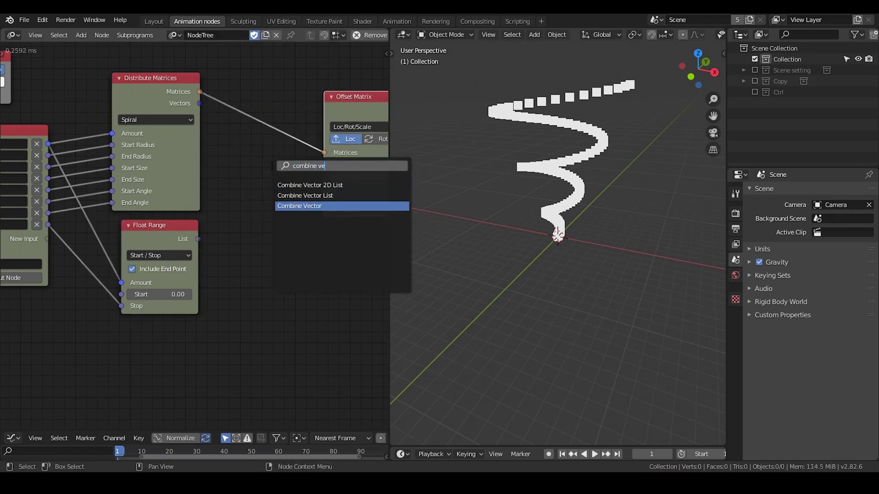
key("Return")
left_click(219, 184)
Link the Float Range list to Combine Vector's Z and its Vectors output to the Offset Matrix's Translation.
left_click_drag(167, 237, 217, 241)
left_click_drag(293, 199, 326, 192)
middle_click_drag(342, 233, 315, 167)
scroll(266, 229, "down", 1)
middle_click_drag(126, 198, 242, 184)
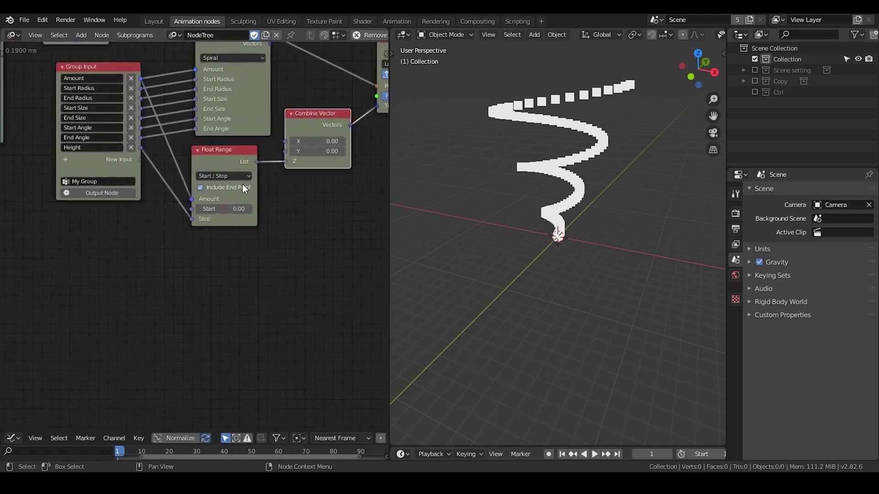
Add a Boolean input to the Group Input node below Height.
middle_click_drag(48, 133, 52, 184)
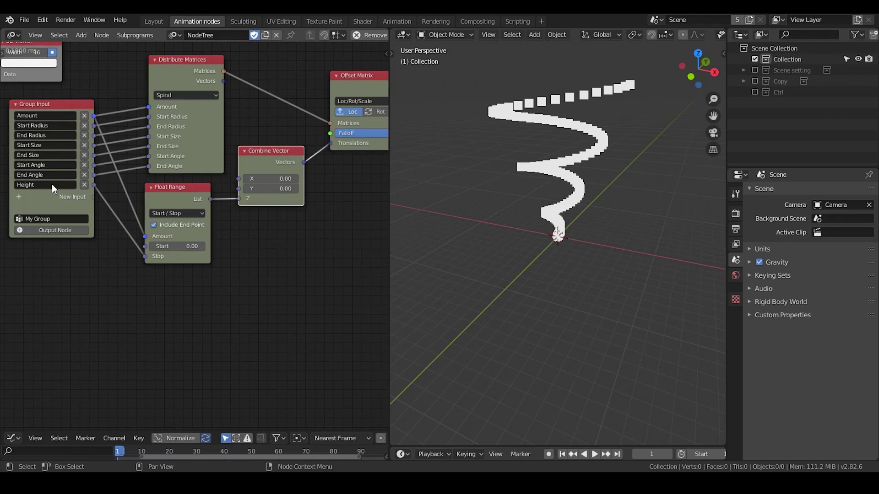
left_click(22, 195)
type("boo")
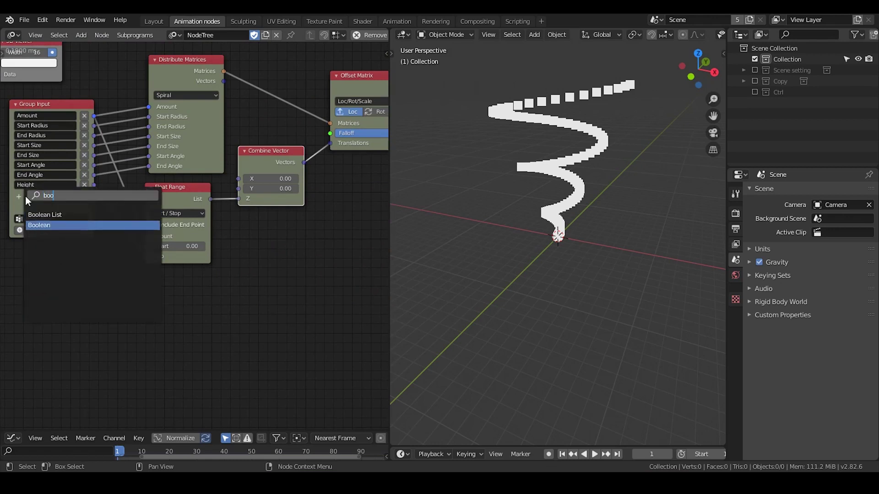
key("Return")
Add a Switch node below the Offset Matrix and link the group's Boolean to its Condition.
key("ctrl+a")
type("swt")
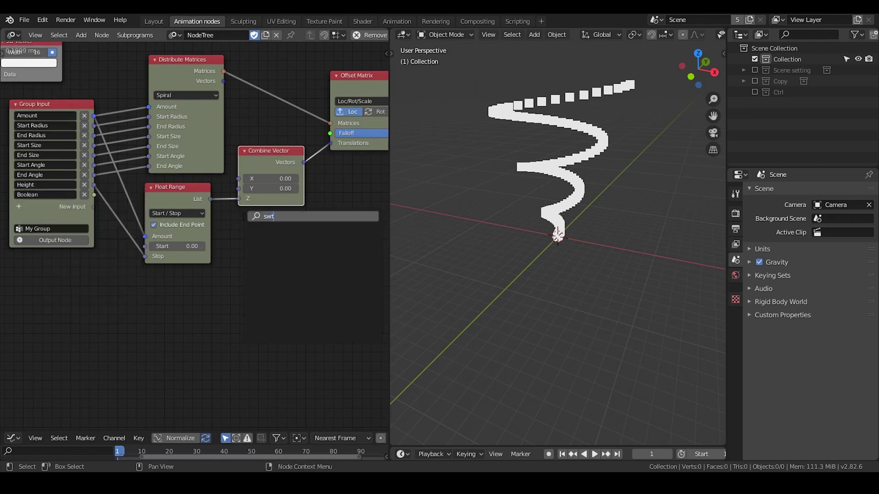
type("ich")
key("BackSpace")
key("BackSpace")
key("BackSpace")
key("BackSpace")
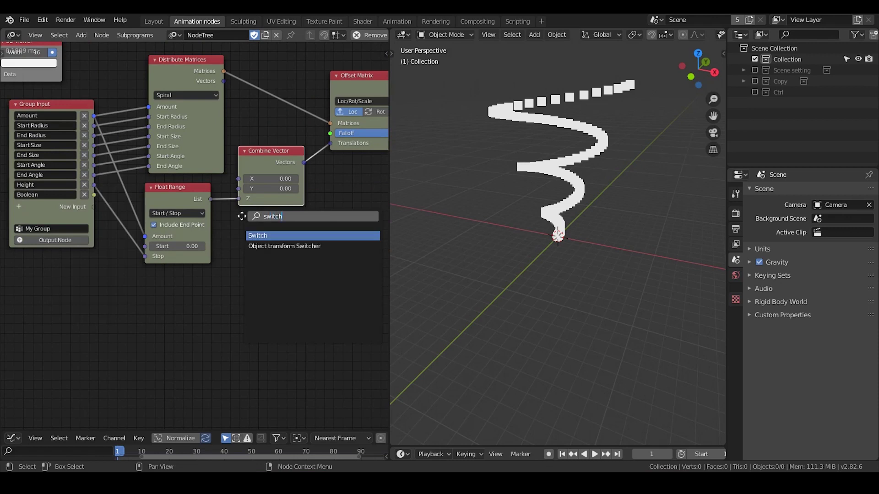
key("Return")
left_click(280, 214)
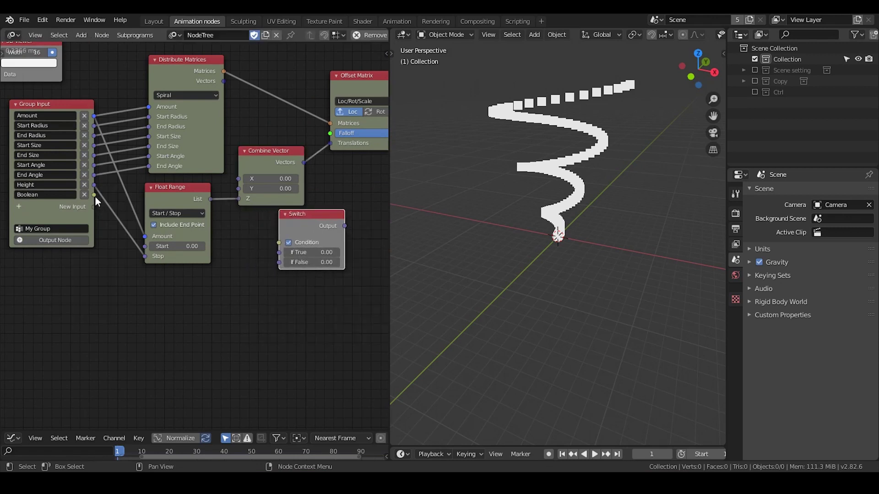
left_click_drag(95, 195, 287, 238)
scroll(286, 238, "right", 5, "ctrl")
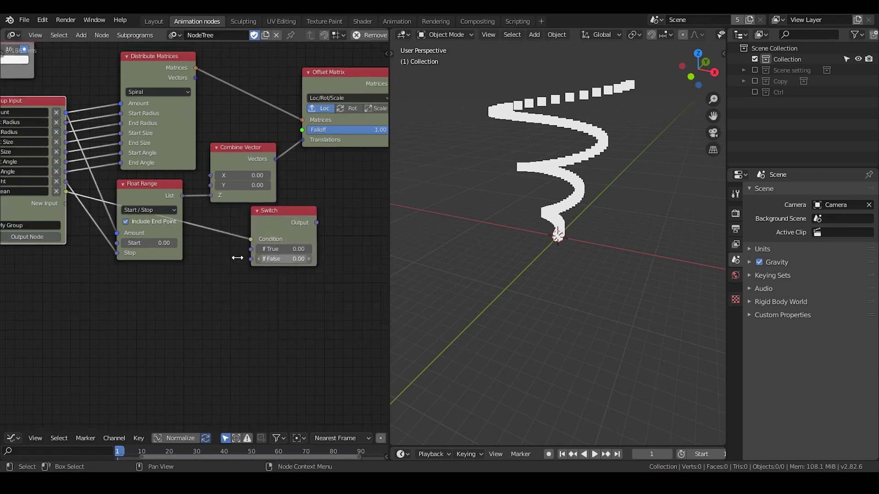
left_click_drag(194, 222, 269, 181)
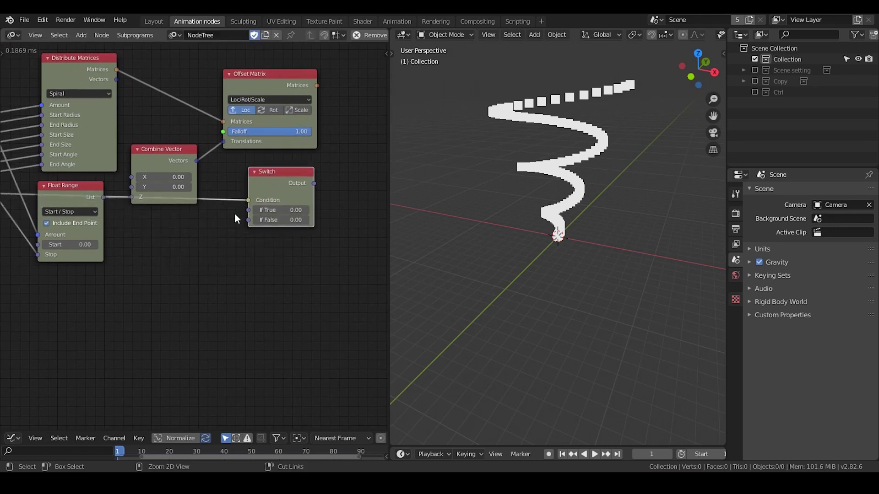
Add a Translation Matrix node beside the Switch and shift both nodes sideways to make room.
key("ctrl+a")
type("transla")
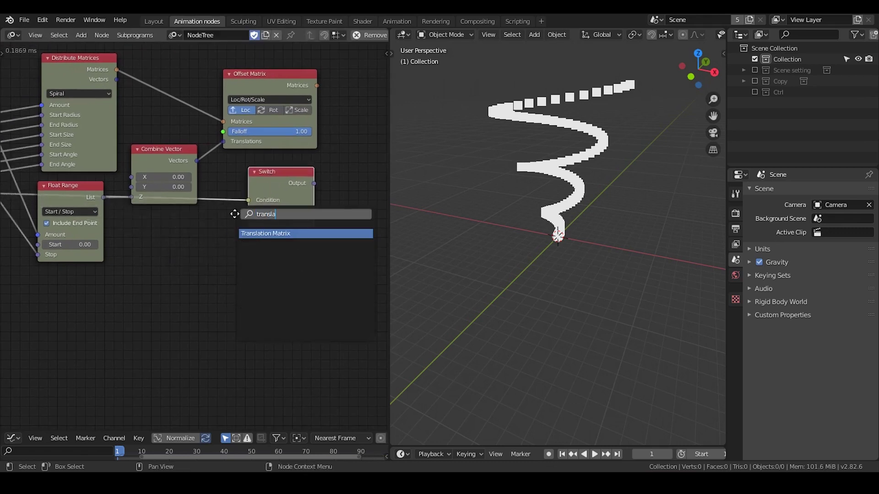
key("Return")
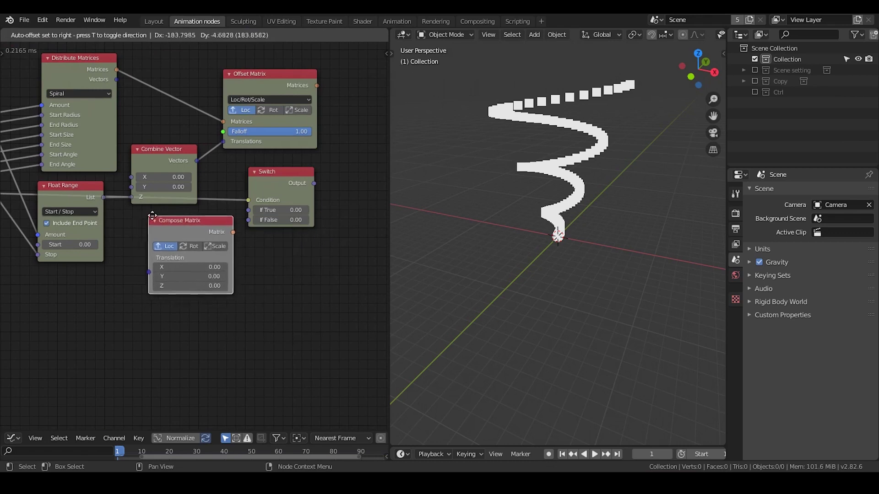
left_click(240, 207)
left_click(202, 223, "shift")
key("g")
key("x")
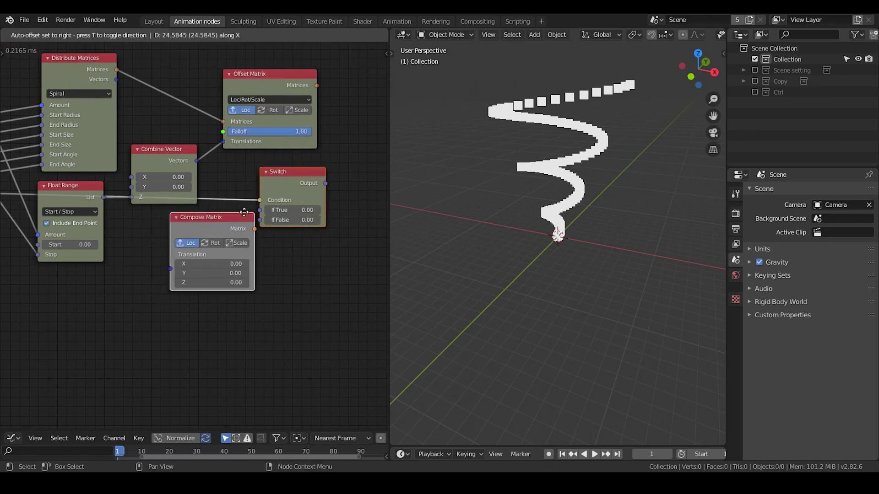
left_click(282, 215)
Move the Combine Vector node up slightly and place a duplicate of it underneath.
left_click(165, 153)
left_click_drag(165, 153, 165, 140)
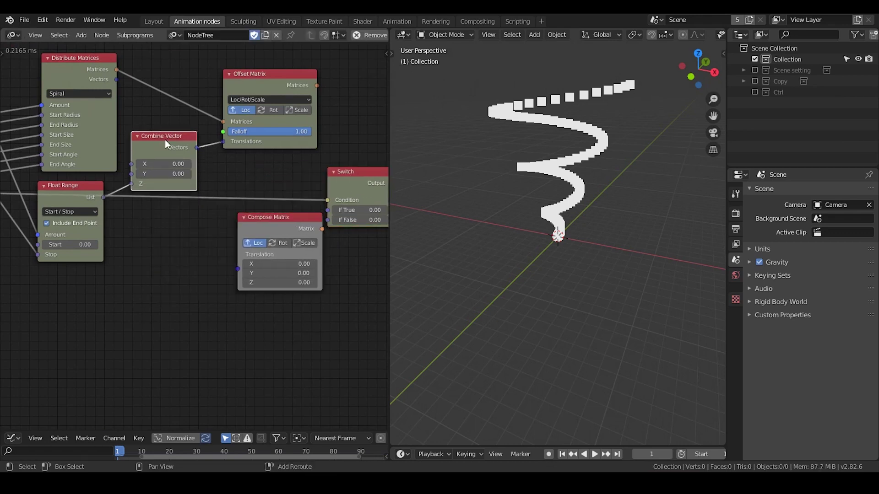
key("shift+d")
left_click(164, 215)
Collapse the Float Range node and nudge it up between the group input and the upper Combine Vector.
middle_click_drag(97, 216, 180, 184)
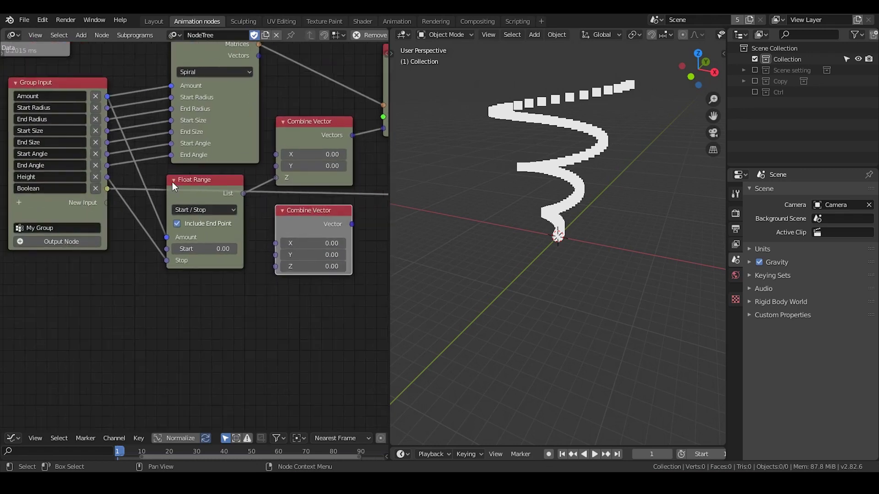
left_click(174, 180)
left_click_drag(180, 180, 175, 178)
Add a Float Math node below the Float Range and set its operation to Divide.
key("ctrl+a")
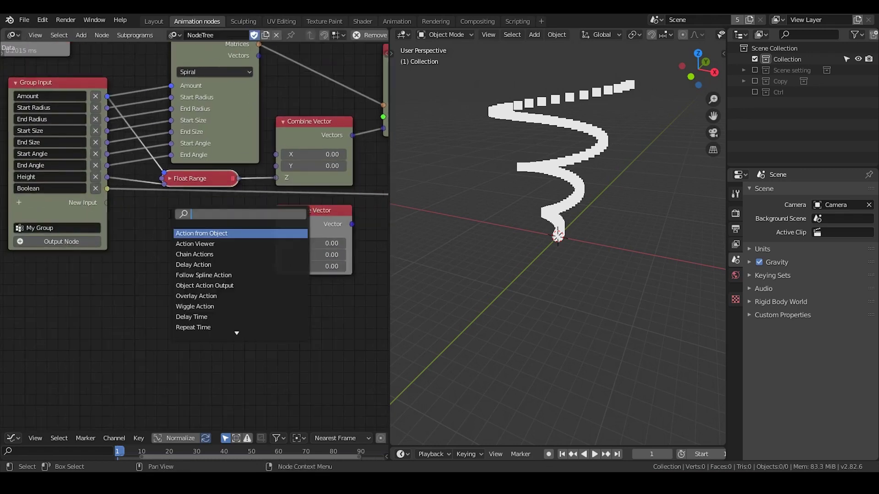
type("float math")
key("Return")
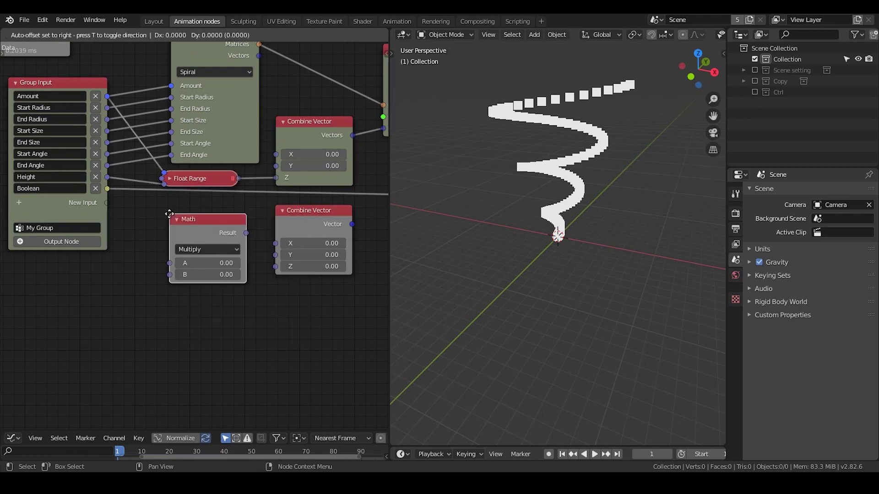
left_click(164, 200)
left_click(201, 234)
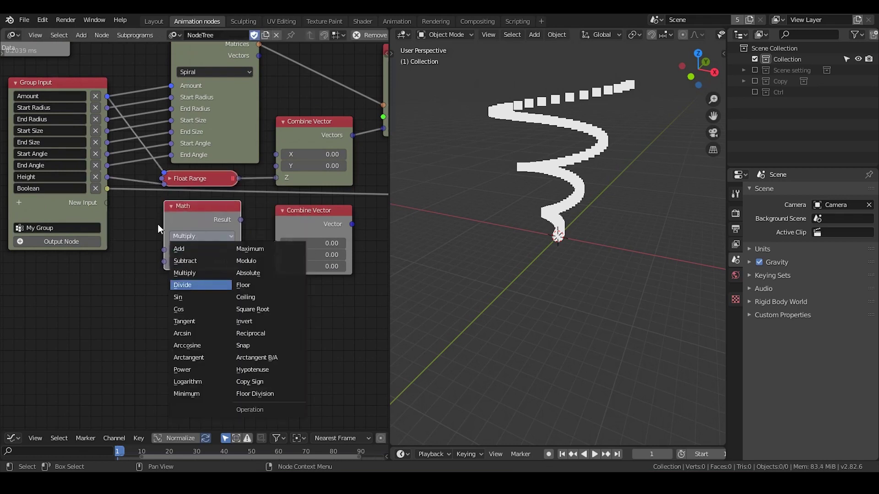
key("Return")
Link the group's Height to the Math node's A, set B to -2, and feed the Result into the lower Combine Vector's Z.
left_click_drag(107, 177, 164, 249)
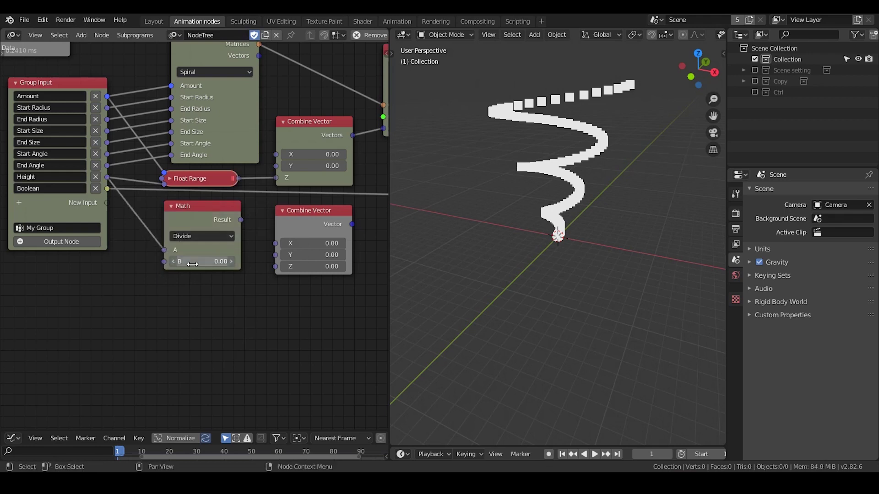
left_click(196, 264)
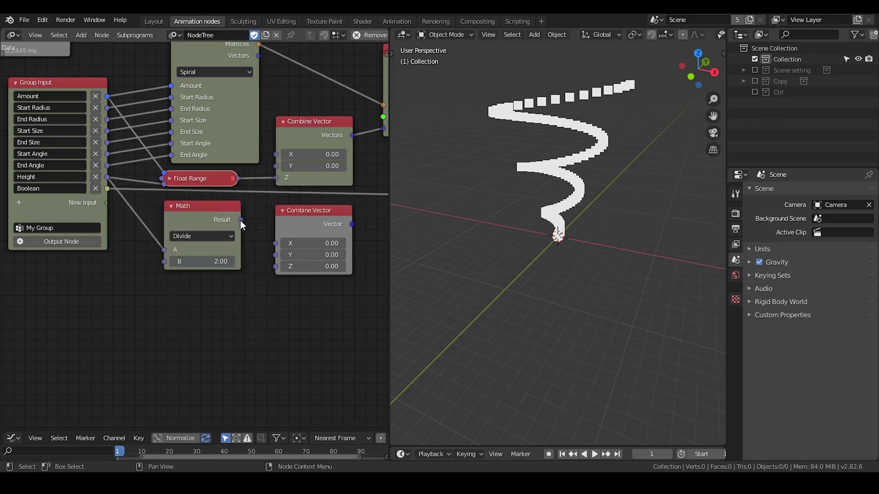
left_click_drag(240, 219, 279, 268)
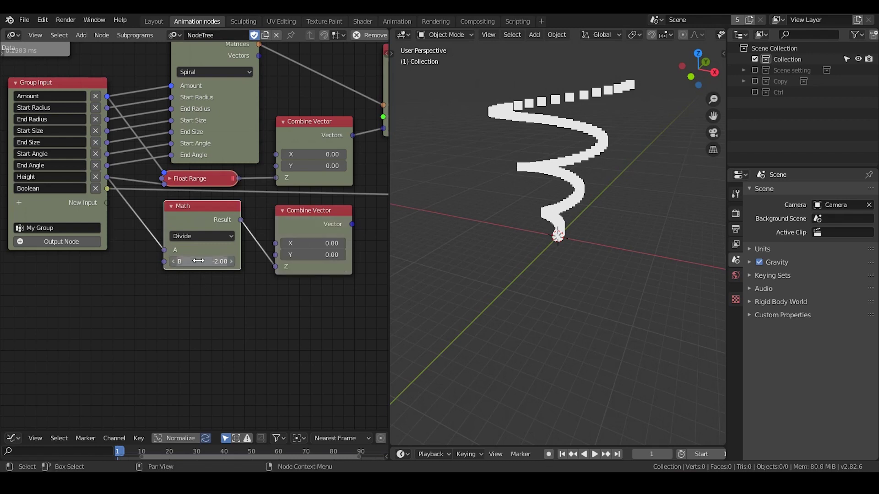
Link the lower Combine Vector to the Compose Matrix's Translation and the Compose Matrix's output to the Switch's If True.
middle_click_drag(355, 193, 65, 173)
middle_click_drag(159, 192, 254, 185)
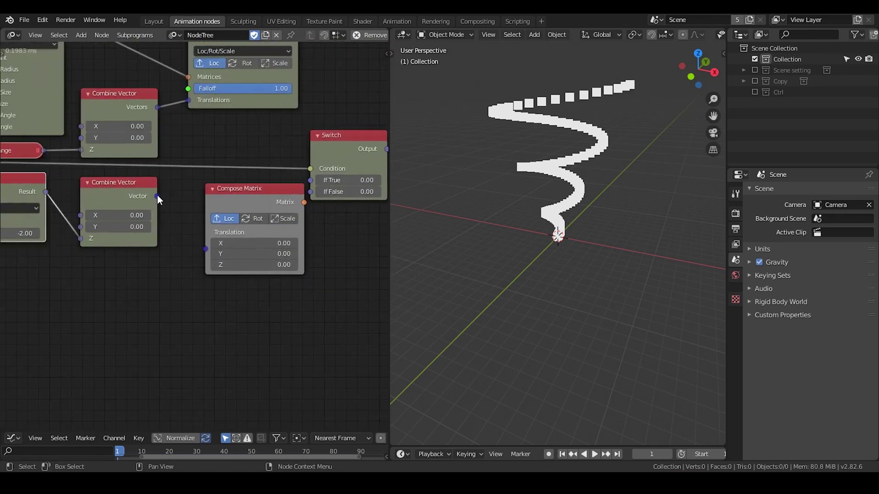
left_click_drag(157, 196, 221, 226)
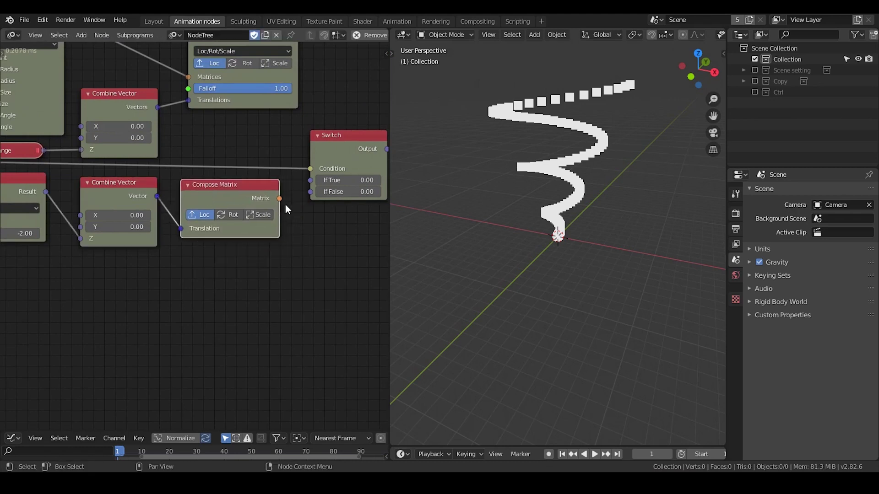
middle_click_drag(340, 143, 301, 147)
left_click_drag(301, 146, 310, 138)
left_click_drag(241, 203, 282, 178)
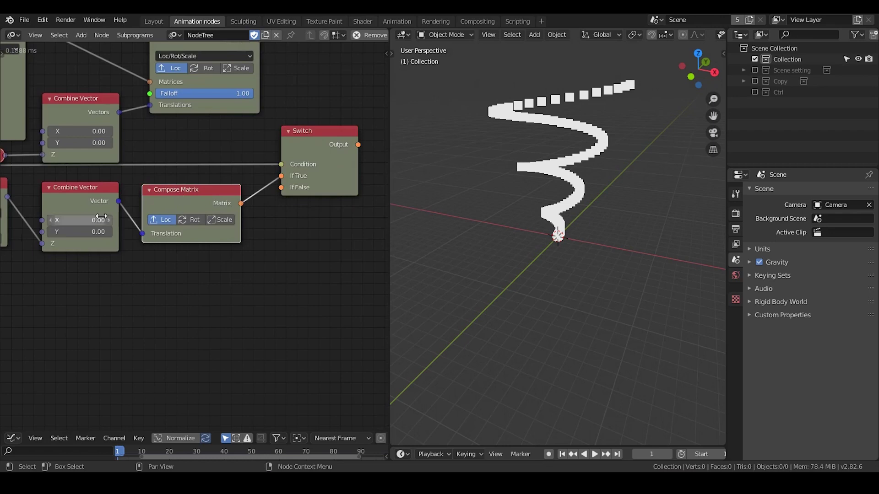
Rename the group's Boolean input to Offset.
middle_click_drag(101, 216, 321, 215)
middle_click_drag(97, 169, 158, 158)
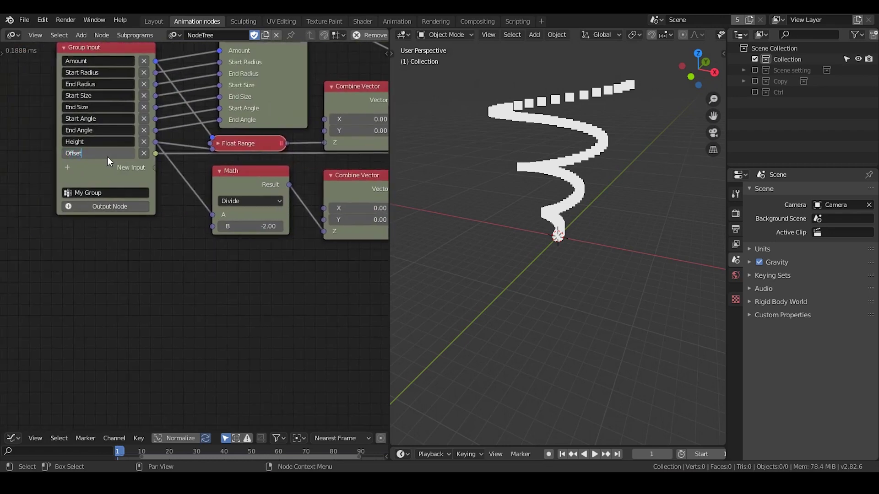
key("Return")
Add a Transform Matrix node fed by the Offset Matrix's Matrices, with the Switch output as its Transformation.
middle_click_drag(243, 157, 70, 178)
middle_click_drag(307, 110, 259, 123)
key("ctrl+a")
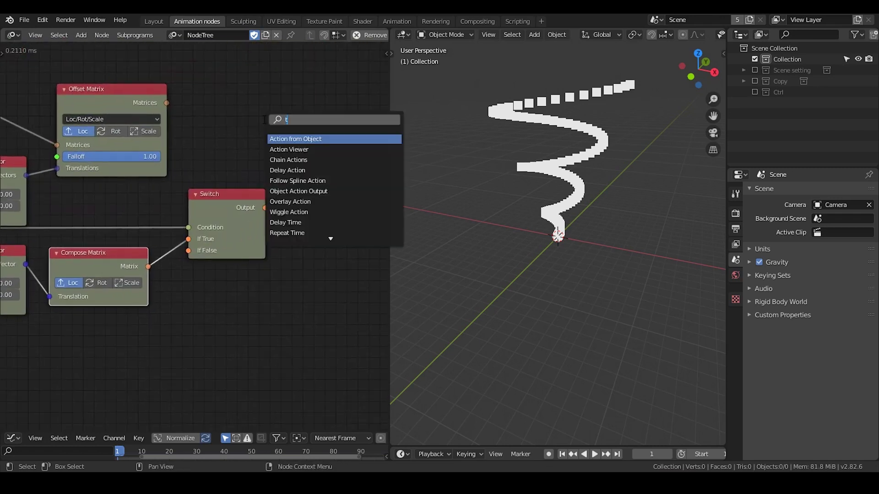
type("transform mat")
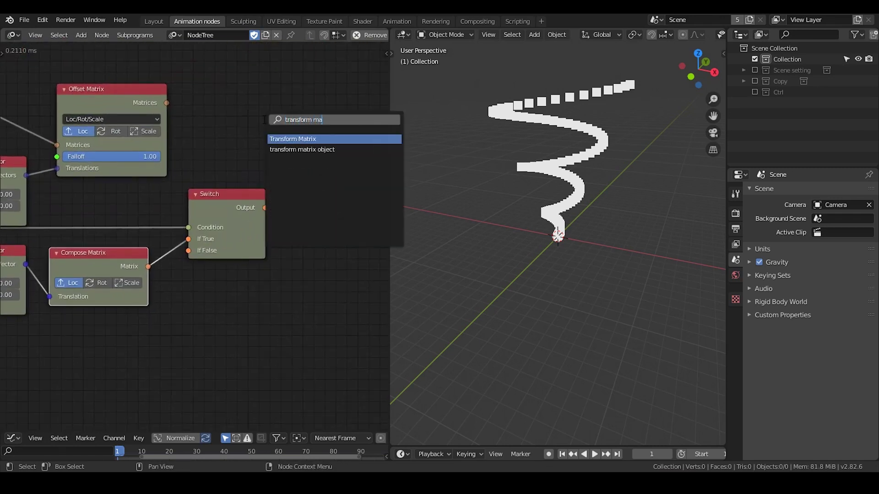
key("Return")
left_click(308, 85)
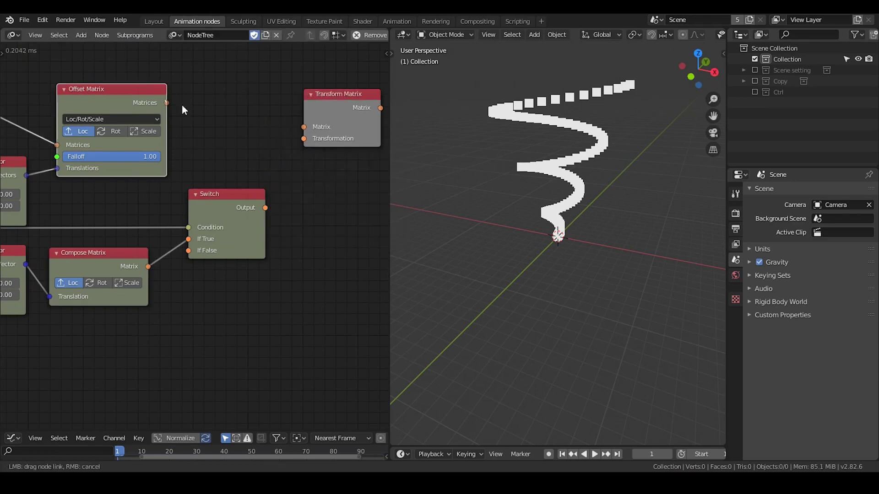
left_click_drag(265, 208, 305, 139)
Duplicate the Transform Matrix node and link the first one's Matrices output into the copy's Matrix input.
left_click_drag(326, 107, 313, 112)
middle_click_drag(317, 135, 251, 133)
key("shift+d")
left_click(346, 127)
middle_click_drag(341, 136, 286, 134)
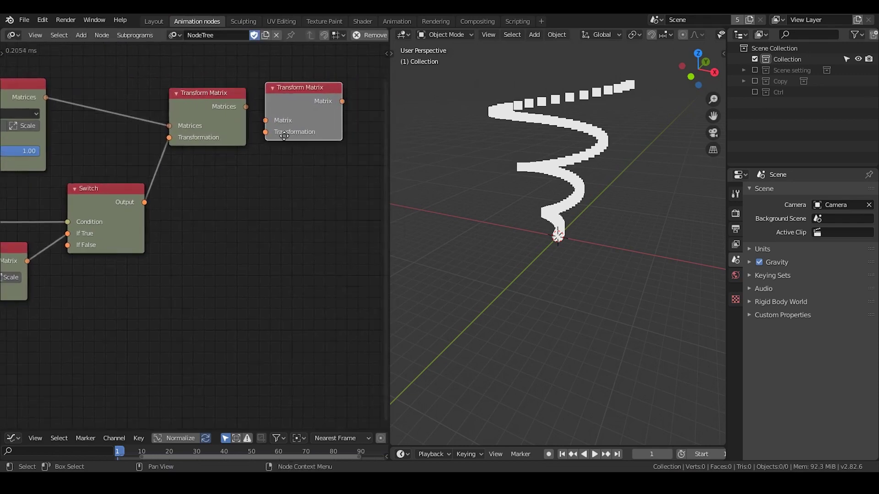
left_click_drag(290, 104, 302, 103)
left_click_drag(245, 106, 282, 121)
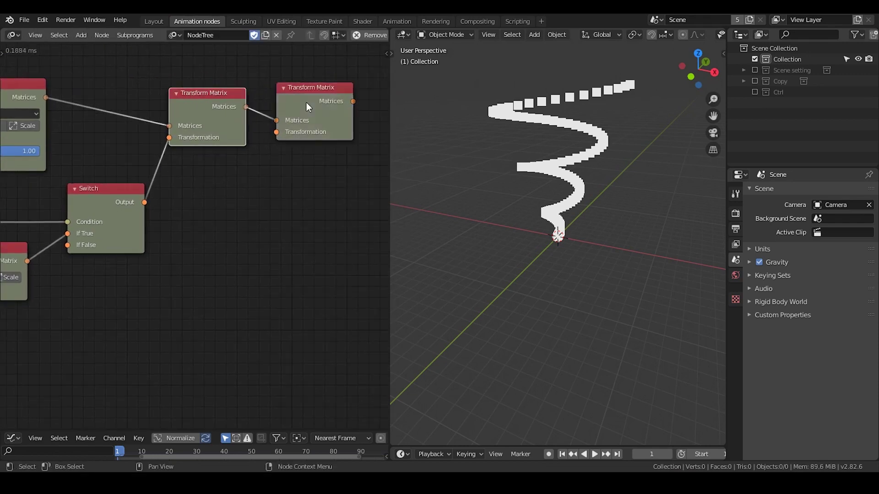
Expose the second Transform Matrix's Transformation as a new input on the Group Input node.
scroll(78, 292, "down", 1)
scroll(82, 293, "down", 1)
scroll(48, 304, "down", 2)
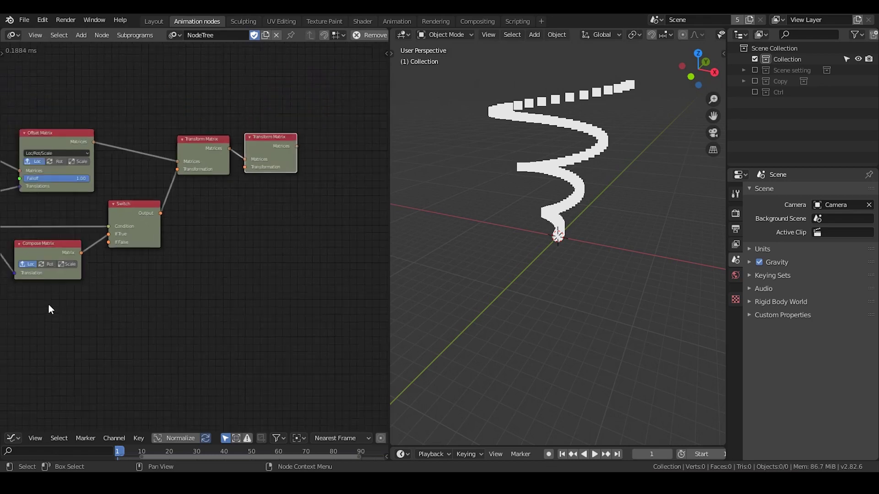
middle_click_drag(48, 304, 206, 248)
middle_click_drag(321, 166, 295, 164)
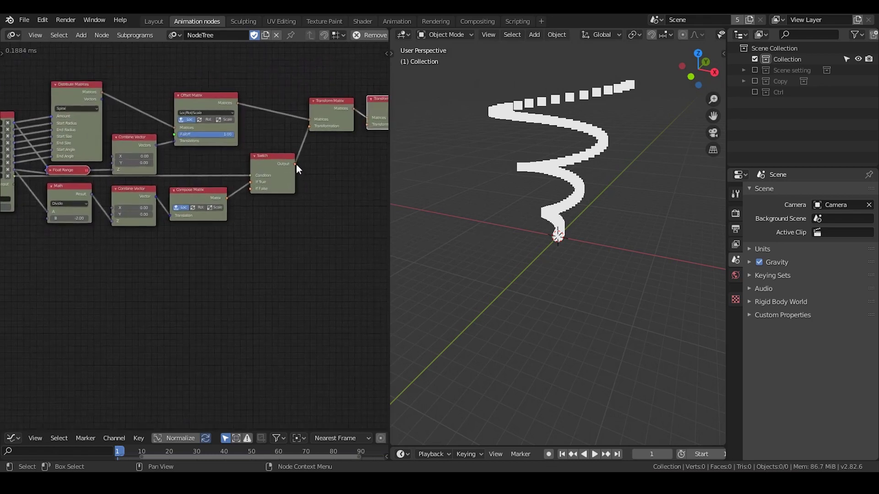
scroll(296, 164, "down", 1)
left_click_drag(352, 131, 21, 190)
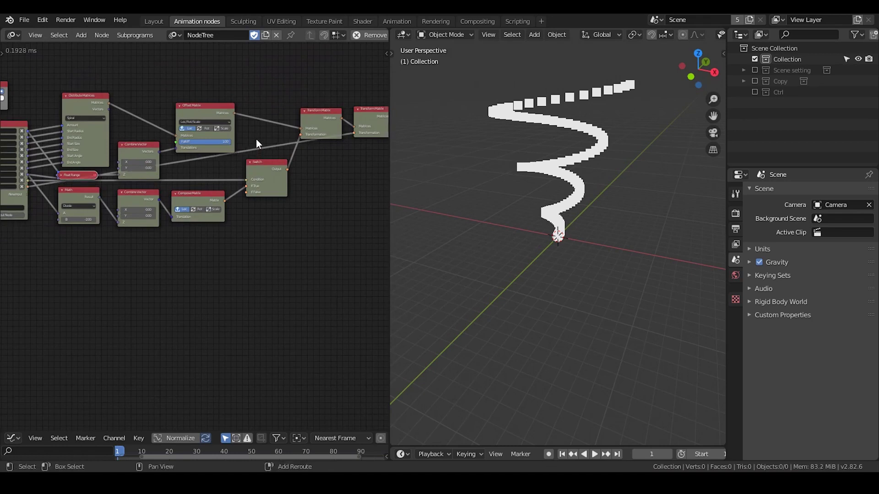
Add a reroute point on the long Transformation link and move it down beside the Switch node.
right_click_drag(256, 139, 256, 152, "shift")
key("g")
left_click_drag(318, 216, 322, 193)
Create the group's output node, place it after the second Transform Matrix, and link that node's Matrices to it.
middle_click_drag(43, 206, 100, 188)
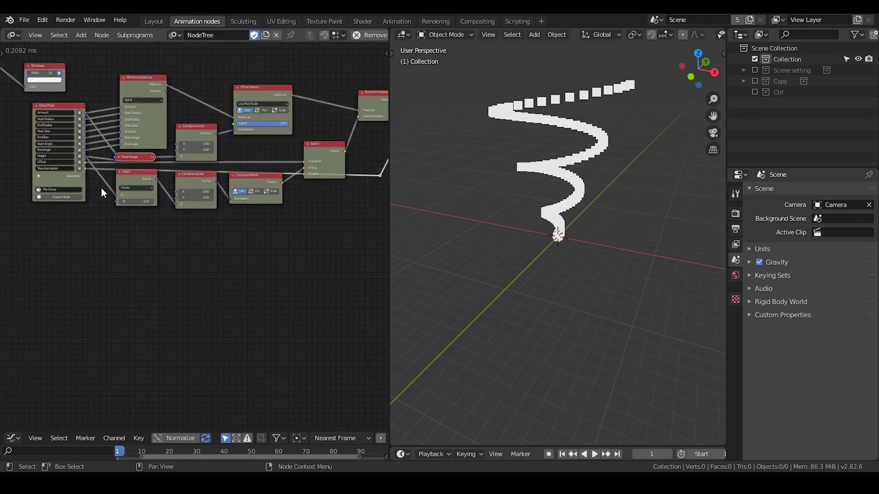
left_click(52, 197)
left_click(341, 192)
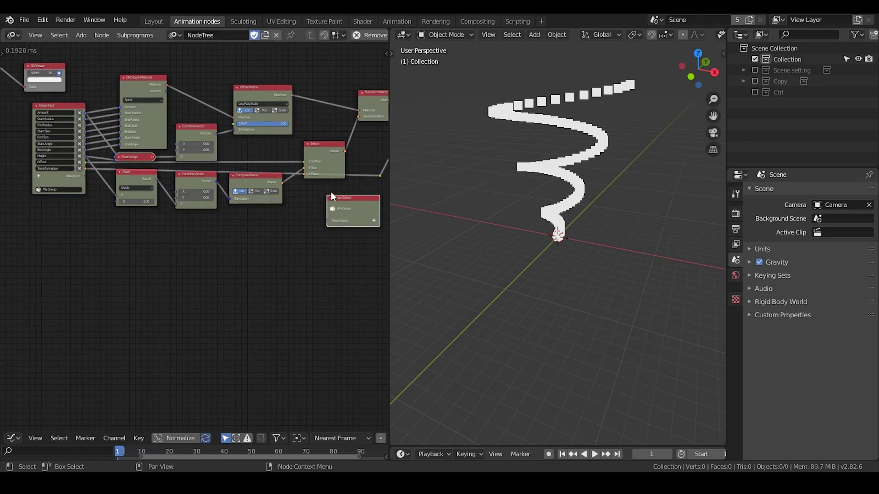
middle_click_drag(313, 198, 139, 228)
key("g")
left_click(290, 123)
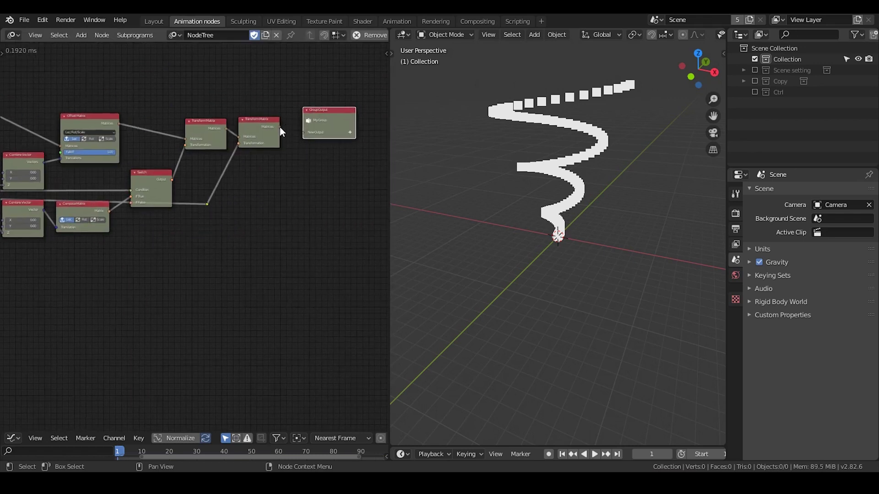
left_click_drag(279, 127, 306, 132)
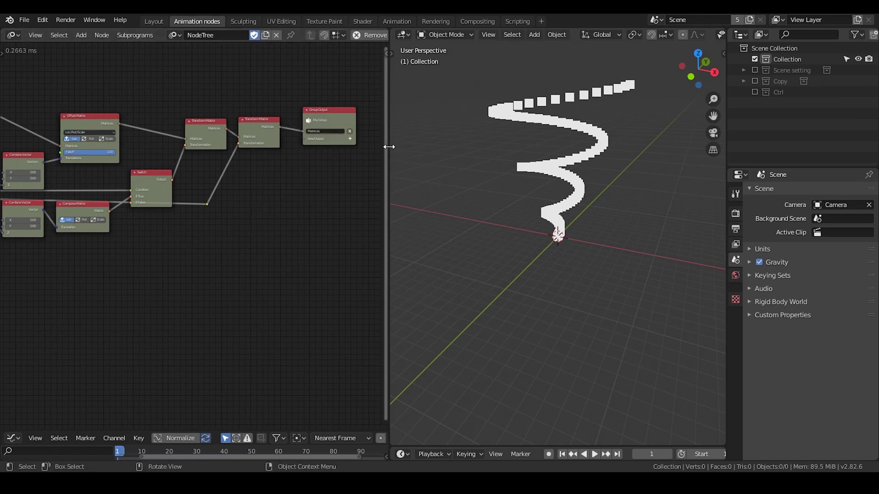
Widen the node editor area over the 3D viewport and frame the end of the node chain.
left_click_drag(390, 148, 567, 149)
scroll(454, 168, "up", 2)
middle_click_drag(414, 154, 359, 229)
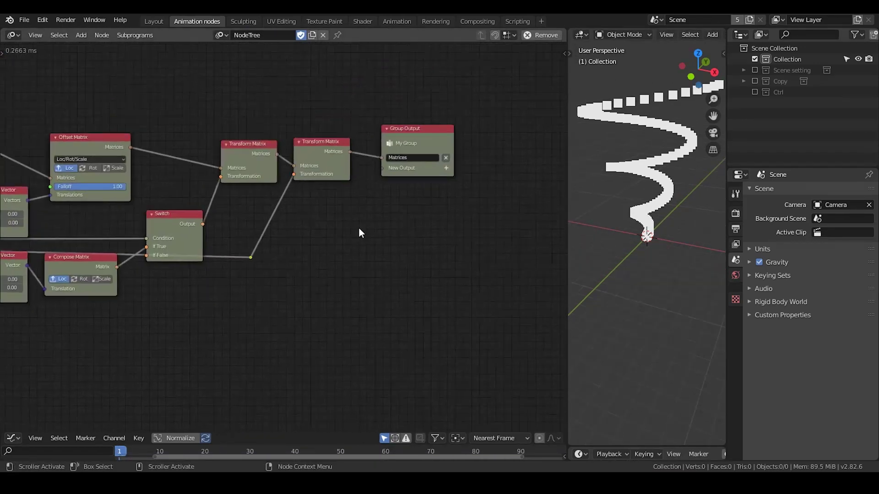
Move the Group Output node further from the second Transform Matrix and add a Decompose Matrix node between them.
scroll(378, 216, "up", 1)
left_click_drag(435, 124, 485, 113)
key("ctrl+a")
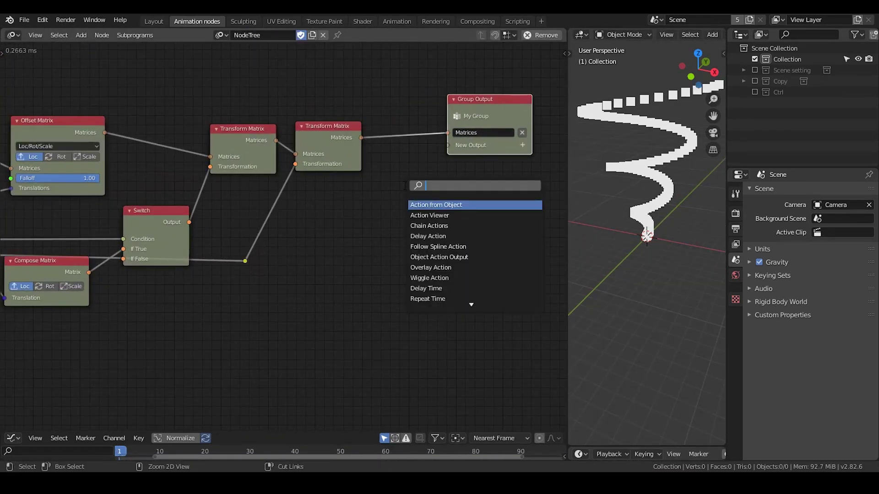
type("decomp")
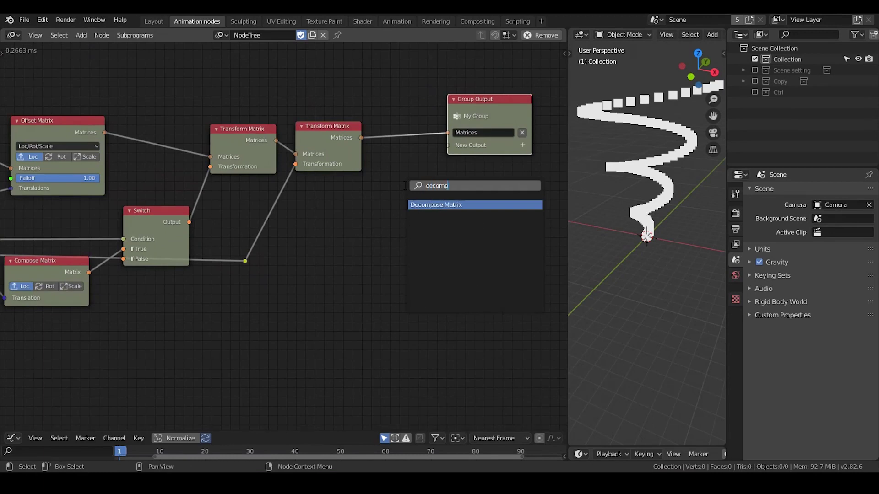
type("ose")
key("Return")
left_click(377, 155)
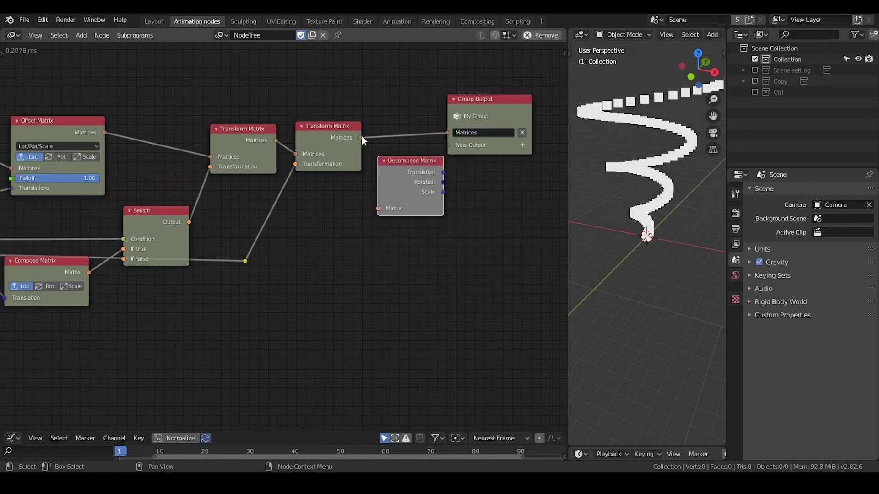
Link the second Transform Matrix's Matrices to the Decompose Matrix node, then collapse that node and place it just below.
left_click_drag(361, 136, 317, 189)
left_click(383, 160)
key("g")
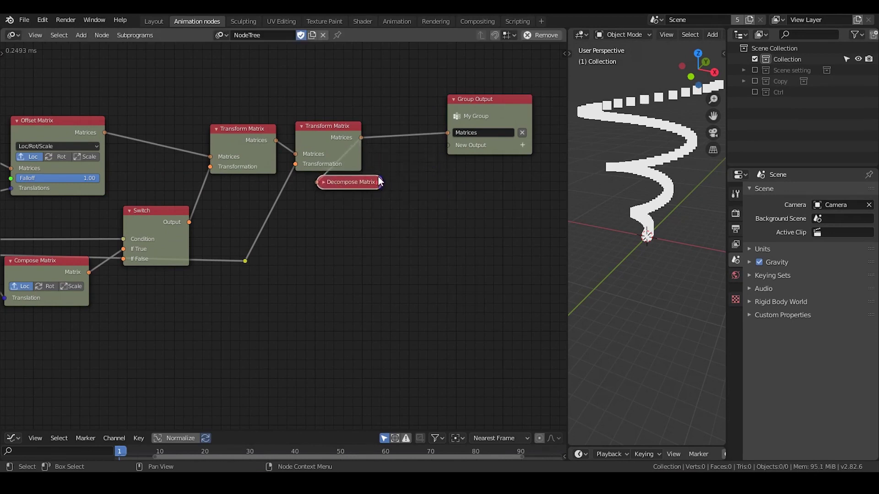
Expose the Decompose Matrix's Translations as a new Group Output socket and rename that output Vectors.
left_click_drag(380, 181, 456, 145)
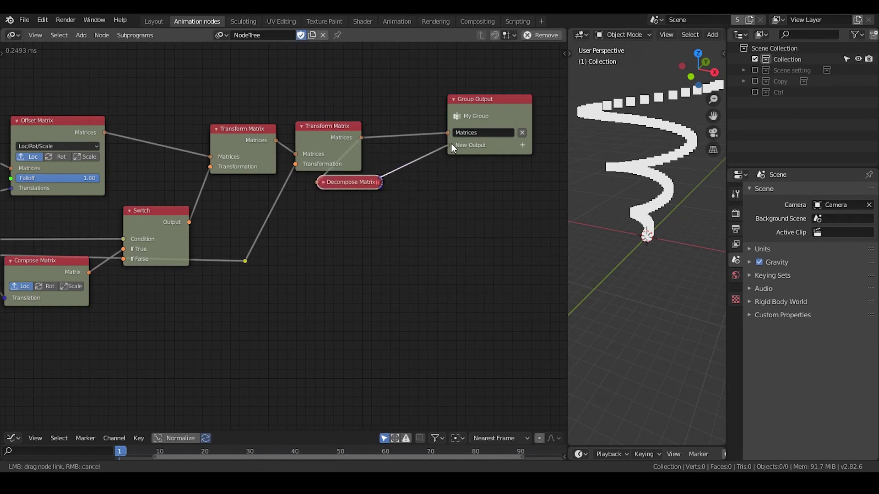
left_click_drag(330, 182, 324, 181)
left_click(323, 182)
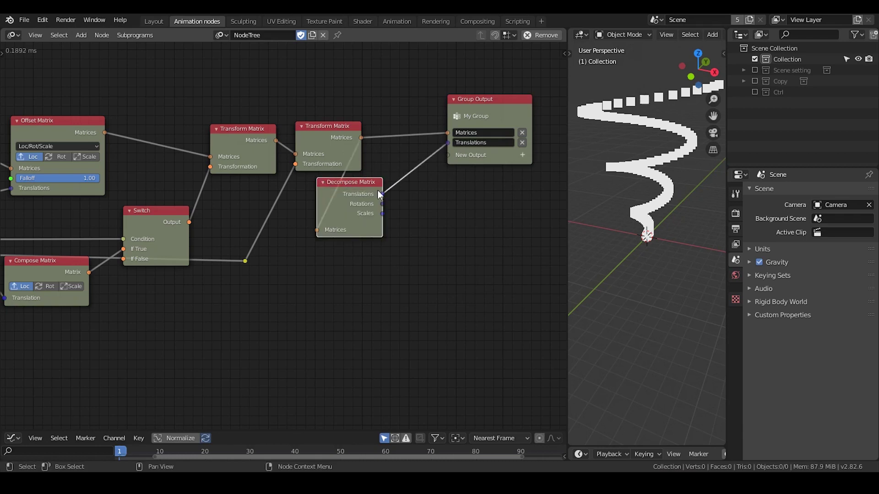
left_click(323, 183)
left_click_drag(488, 115, 469, 121)
double_click(470, 149)
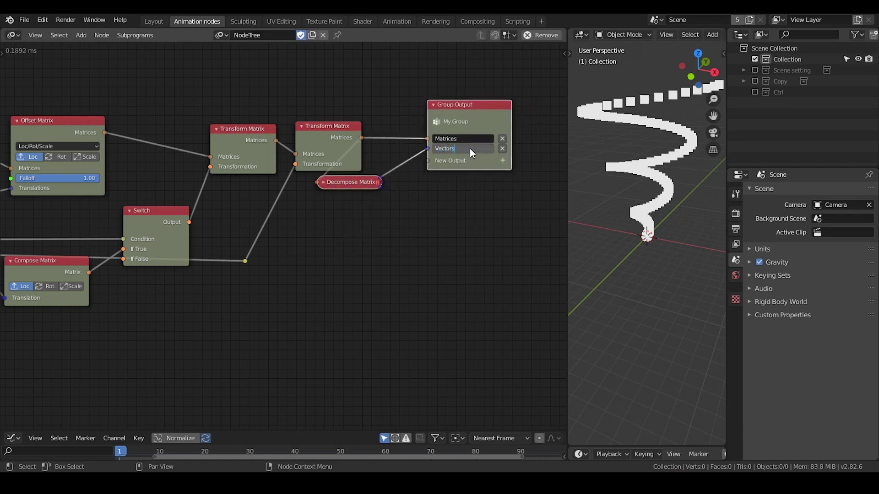
key("Return")
Rename the subprogram on the Group Input node to "Spiral tutorial".
middle_click_drag(28, 275, 228, 213)
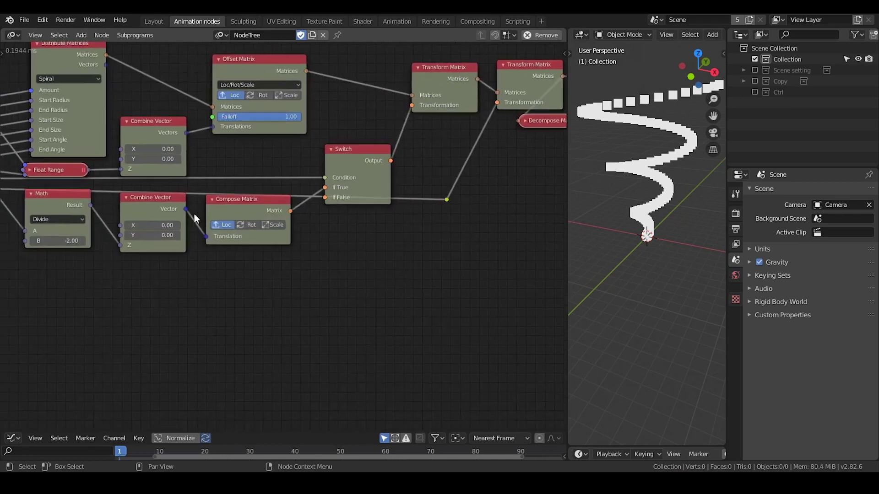
middle_click_drag(88, 205, 296, 205)
middle_click_drag(206, 203, 316, 222)
scroll(285, 234, "up", 2)
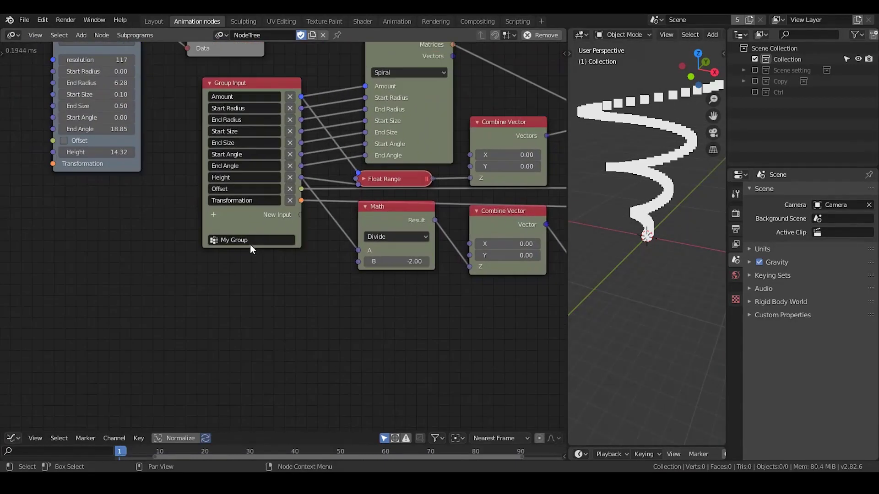
left_click(251, 243)
type("Spiral tutorial")
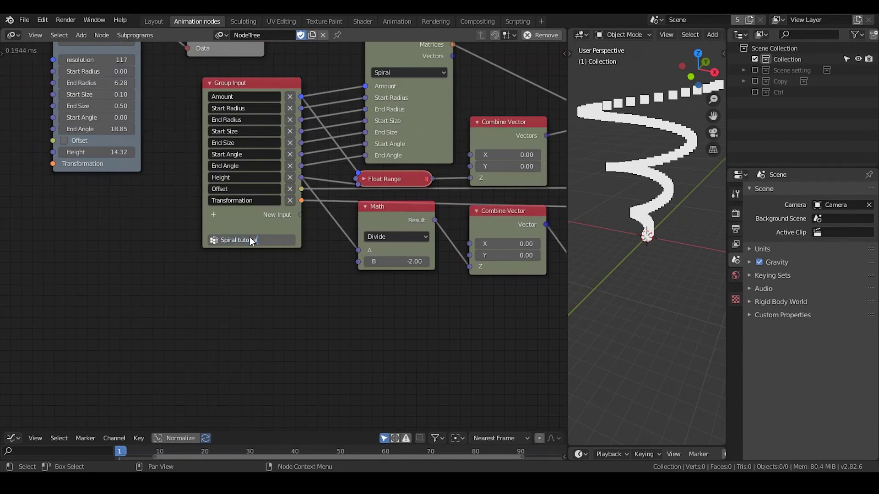
key("Return")
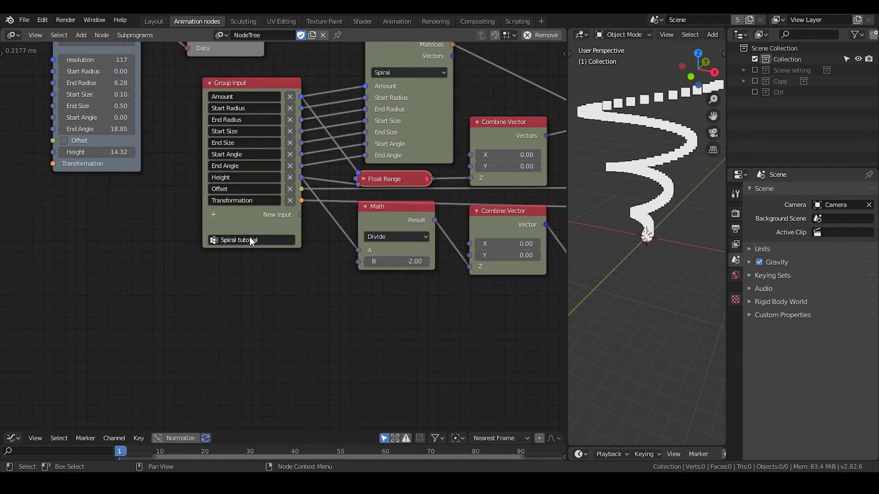
Create an invoke node for the Spiral tutorial subprogram and place it below the Group Input node.
left_click(262, 84)
key("w")
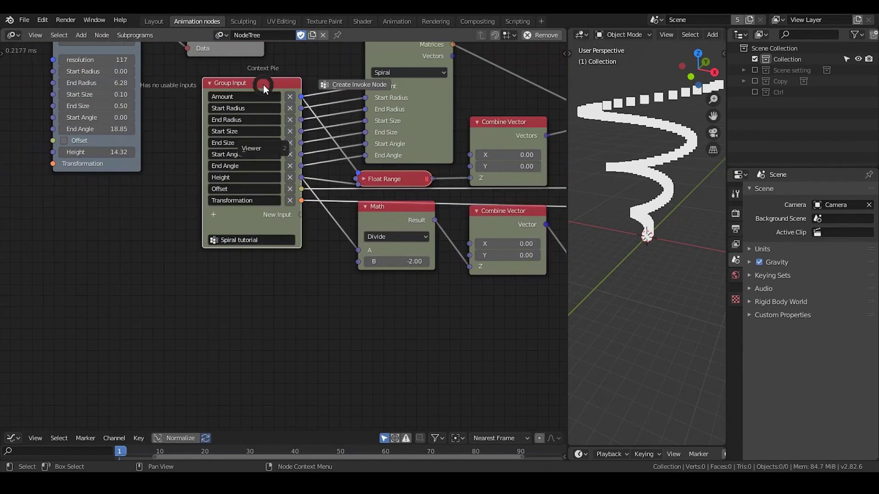
left_click(339, 84)
left_click(264, 321)
Move the 3D Viewer node beside the new Invoke Subprogram node and link that node's Vectors to its Data.
middle_click_drag(273, 303, 234, 300)
scroll(233, 299, "down", 1)
scroll(199, 80, "down", 1)
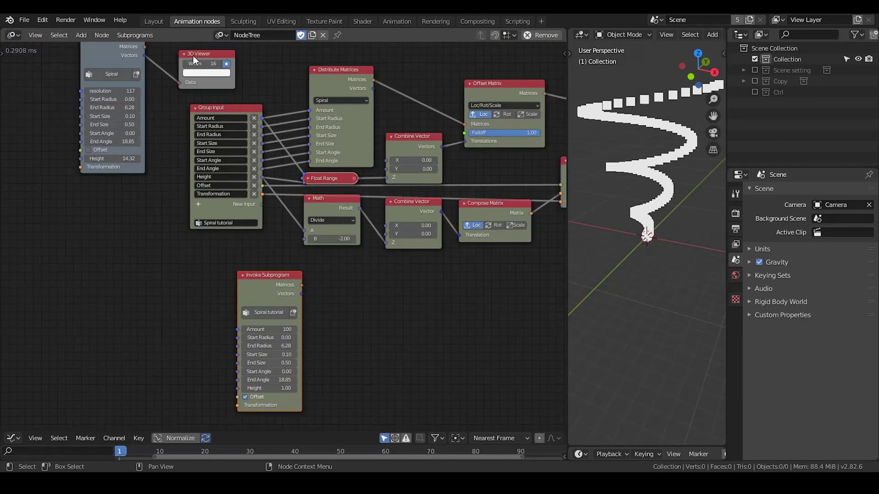
left_click_drag(193, 56, 326, 302)
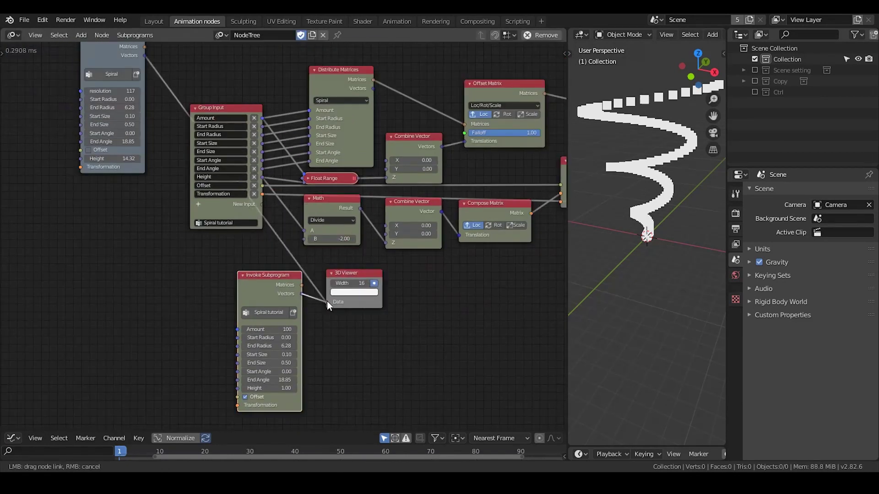
middle_click_drag(327, 301, 270, 279)
Set the Invoke Subprogram node's Height to 22.21, enlarge the 3D viewport, and turn off the node's Offset option.
scroll(248, 316, "up", 1)
left_click_drag(234, 314, 362, 313)
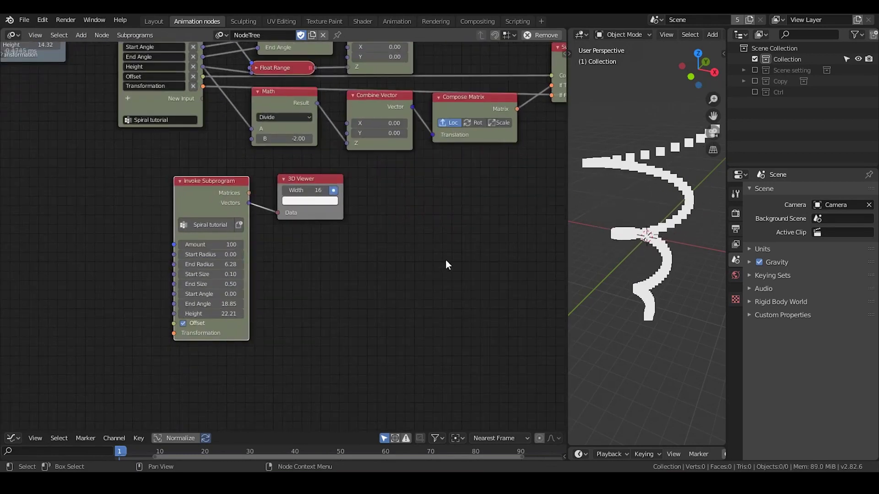
left_click_drag(567, 196, 390, 207)
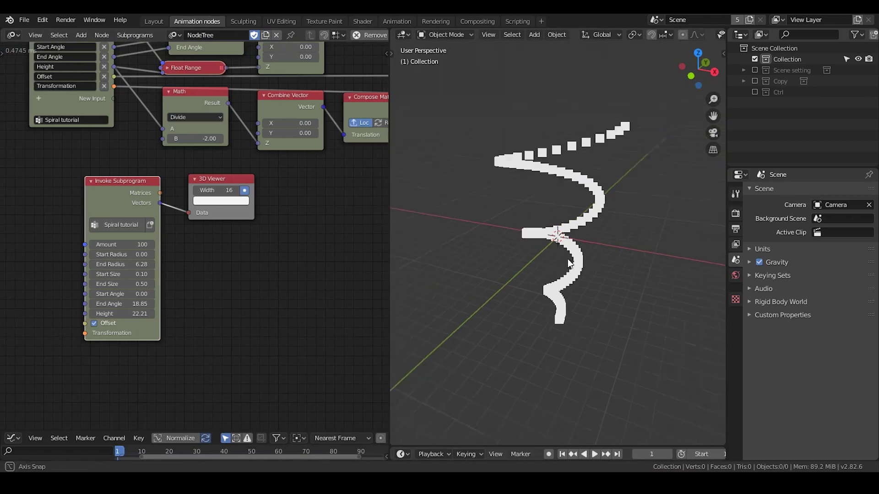
middle_click_drag(185, 292, 235, 231)
scroll(194, 240, "up", 3)
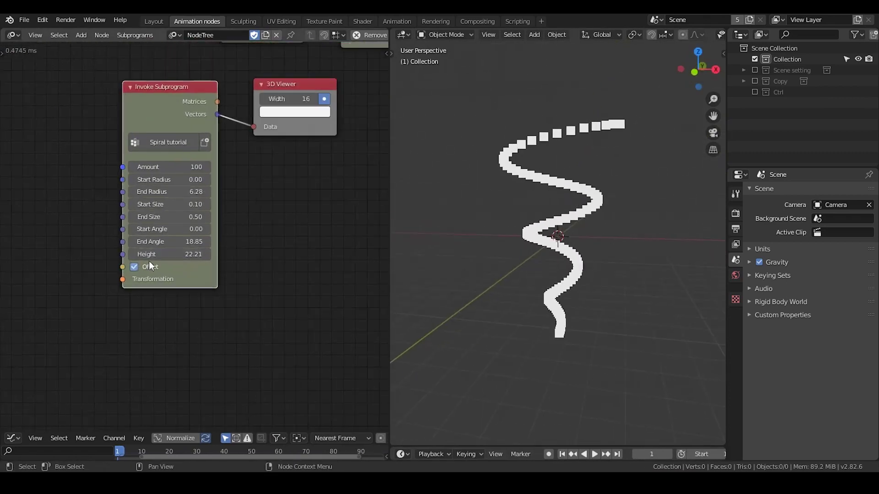
left_click(133, 267)
Review the parameter defaults in the Group Input node's advanced settings and close them.
middle_click_drag(177, 163, 204, 294)
middle_click_drag(206, 181, 240, 284)
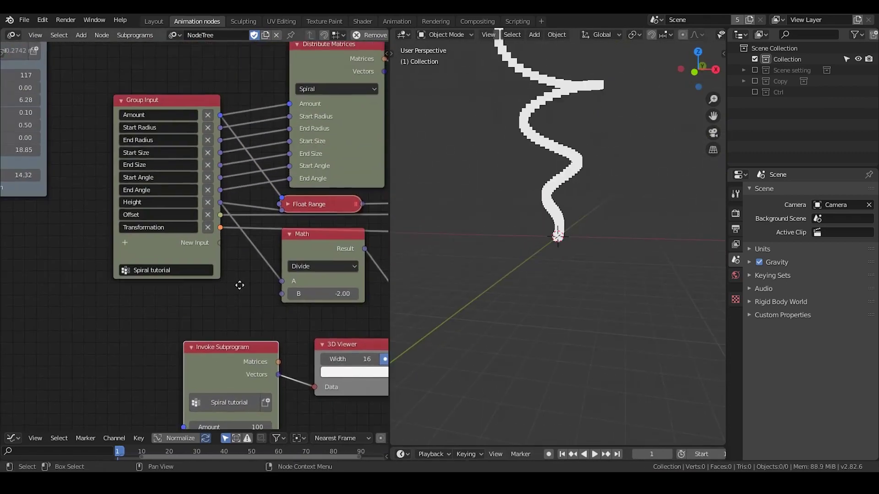
left_click(161, 99)
key("u")
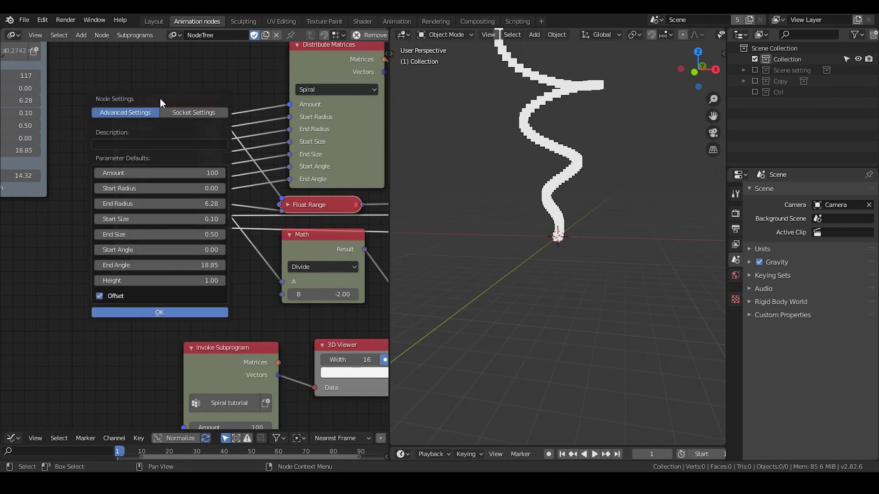
left_click(183, 313)
Add a Rotation Matrix node, link its Matrix to the invoke node's Transformation, and place it beside that input.
middle_click_drag(188, 350, 224, 154)
middle_click_drag(166, 239, 168, 225)
middle_click_drag(535, 197, 499, 209)
middle_click_drag(547, 178, 513, 247, "shift")
key("ctrl+a")
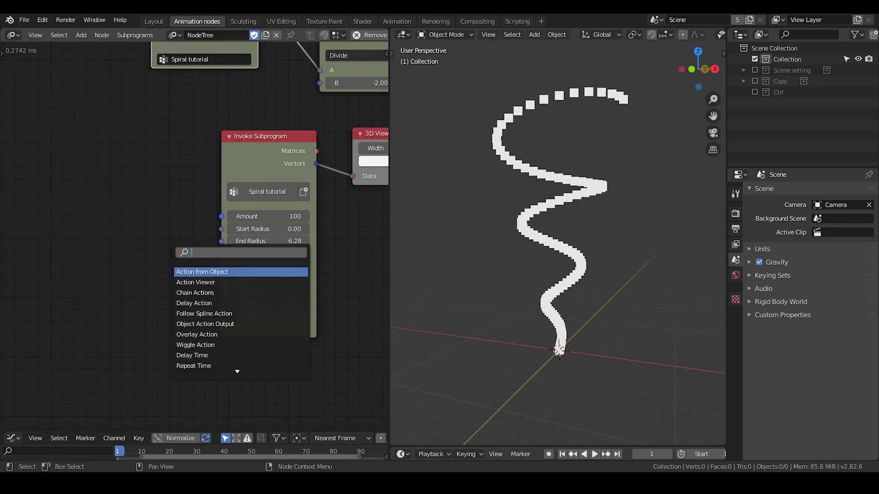
type("rota")
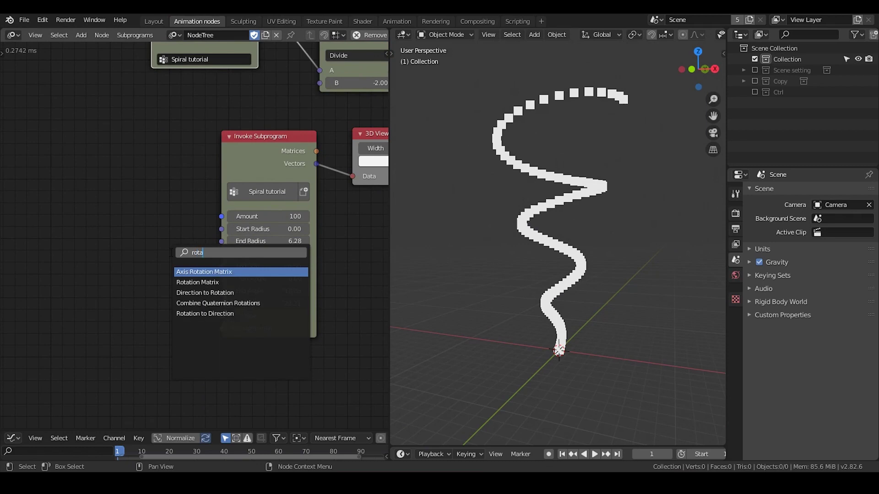
key("Down")
key("Return")
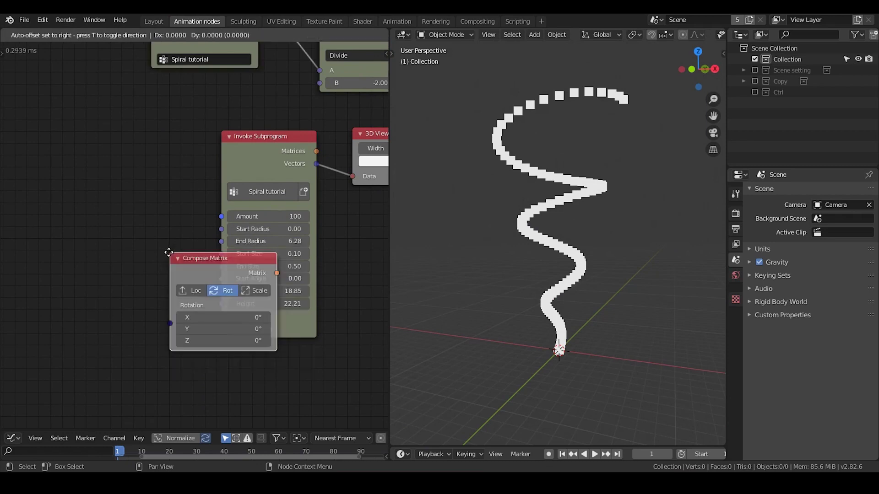
left_click_drag(144, 342, 221, 329)
left_click_drag(122, 327, 160, 303)
Set the Compose Matrix's X rotation to 90° and inspect the rotated spiral in the viewport.
left_click(142, 364)
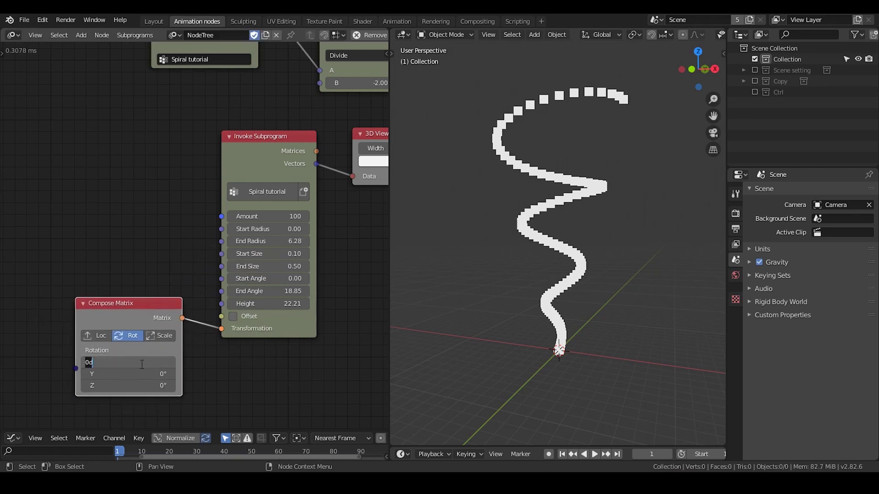
key("Return")
scroll(525, 353, "down", 5)
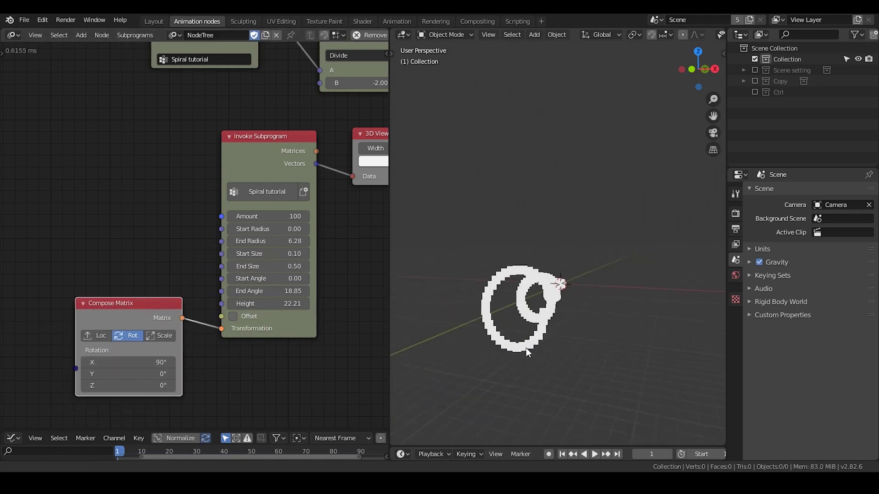
middle_click_drag(526, 353, 501, 327)
Enable Loc on the Compose Matrix, try shifting the spiral along X, and delete the node.
left_click(97, 336)
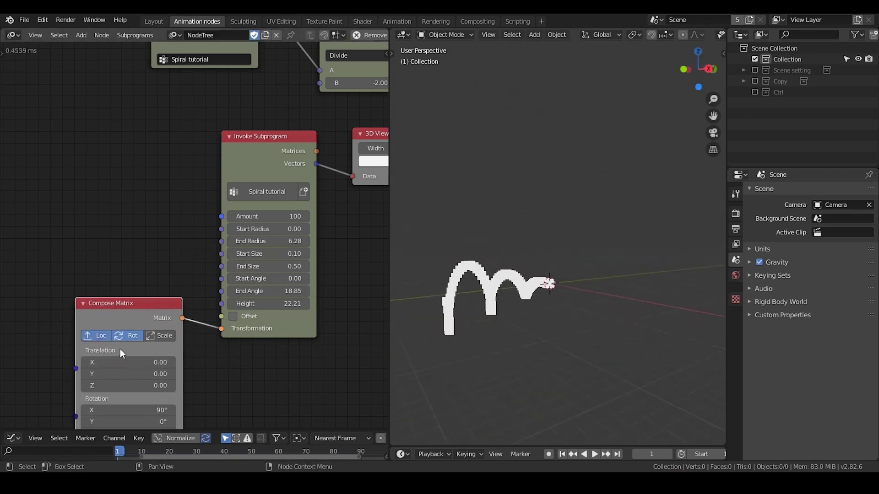
left_click_drag(128, 362, 114, 362)
key("x")
Delete the 3D Viewer node connected to Vectors and move the Invoke Subprogram node aside.
middle_click_drag(279, 155, 234, 155)
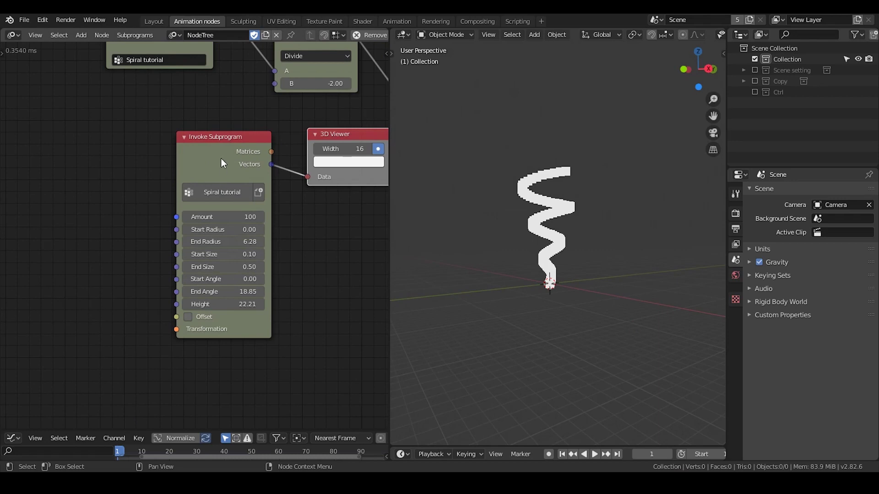
left_click(307, 142)
key("x")
left_click_drag(220, 172, 191, 172)
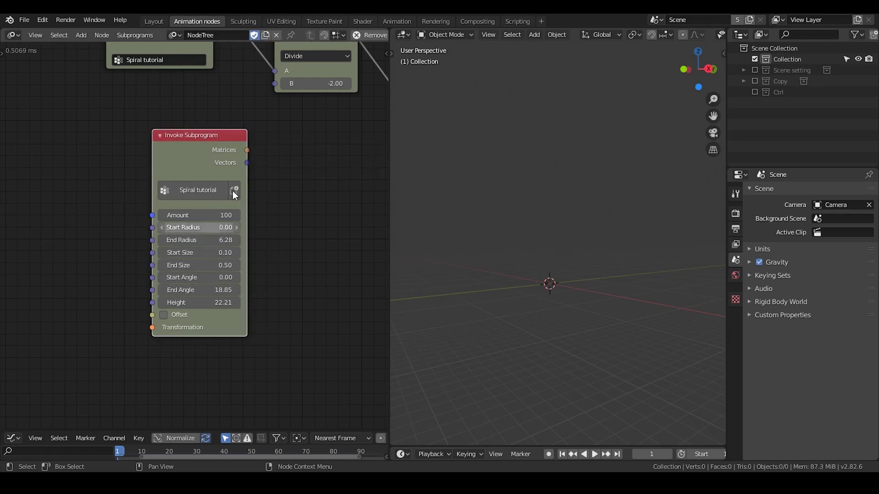
middle_click_drag(248, 271, 217, 231)
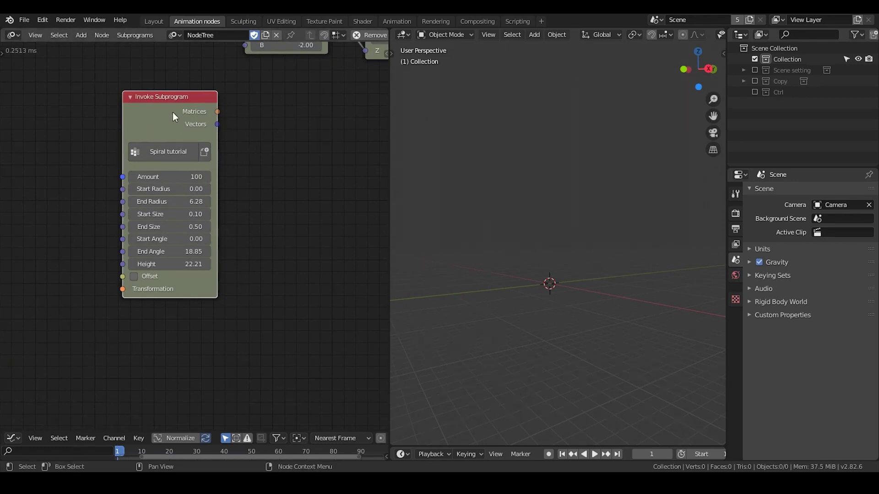
Add an Offset Matrix node after the Invoke Subprogram node and link that node's Matrices to it.
left_click_drag(169, 112, 107, 126)
key("ctrl+a")
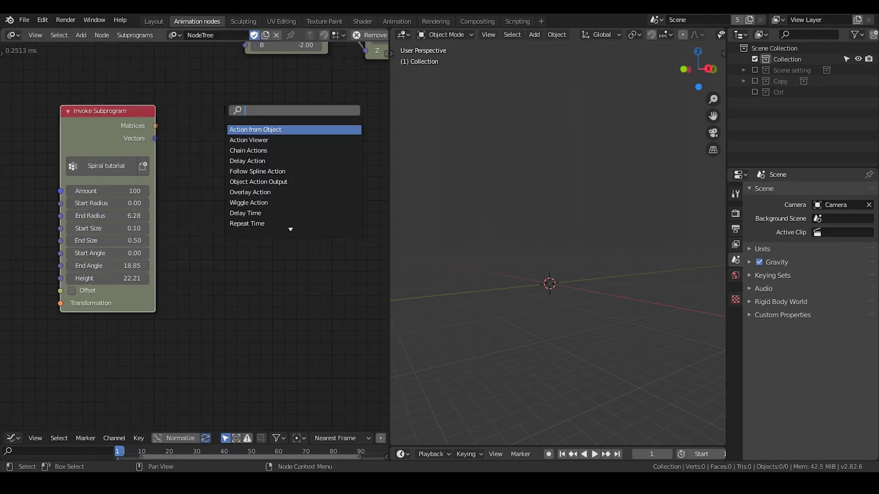
type("offset")
key("Return")
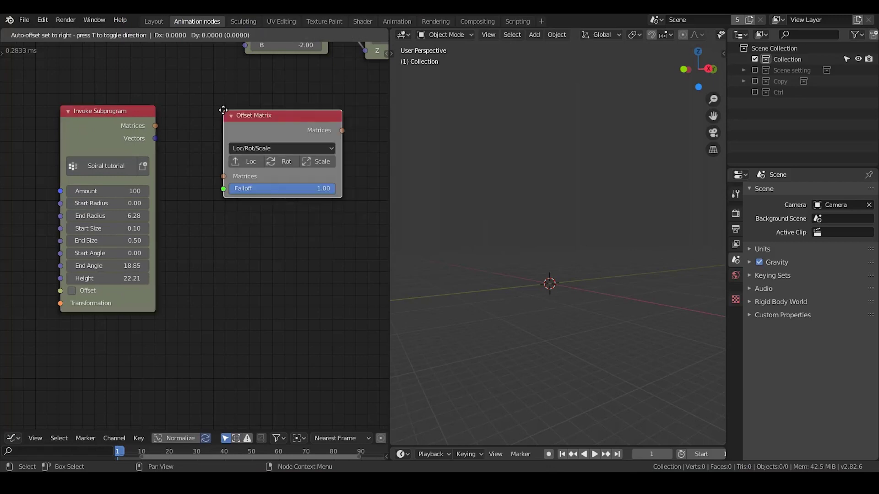
left_click_drag(155, 126, 214, 168)
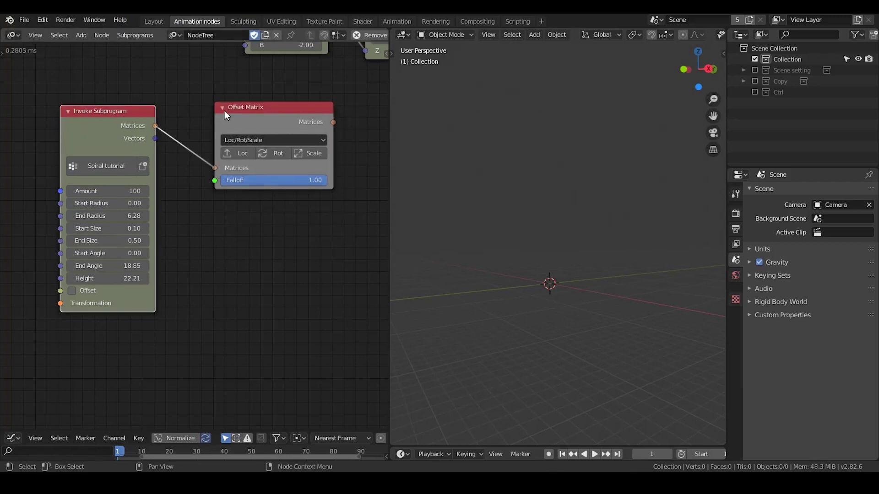
left_click_drag(236, 115, 211, 115)
Enable the Ctrl collection, select its Controller empty, and frame it in the 3D viewport.
left_click(754, 92)
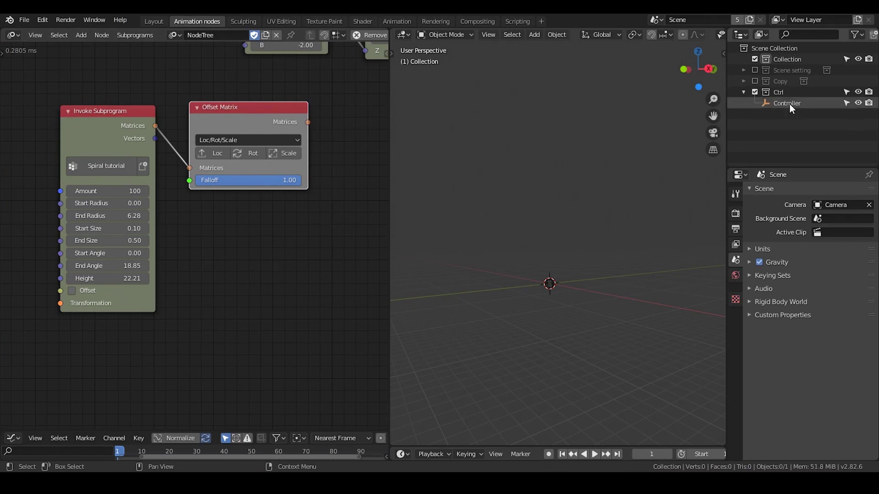
left_click(789, 104)
scroll(553, 329, "up", 4)
scroll(553, 328, "up", 4)
middle_click_drag(557, 333, 542, 146, "shift")
middle_click_drag(549, 200, 563, 214)
Add a 3D Viewer node fed by the Offset Matrix's Matrices and set the invoke node's Amount to 30.
key("ctrl+a")
type("3")
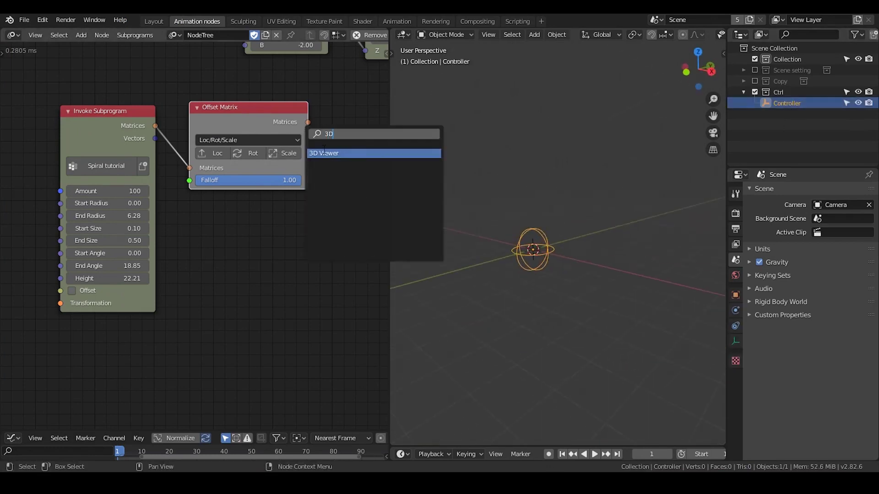
key("Return")
left_click(334, 115)
left_click_drag(308, 123, 336, 140)
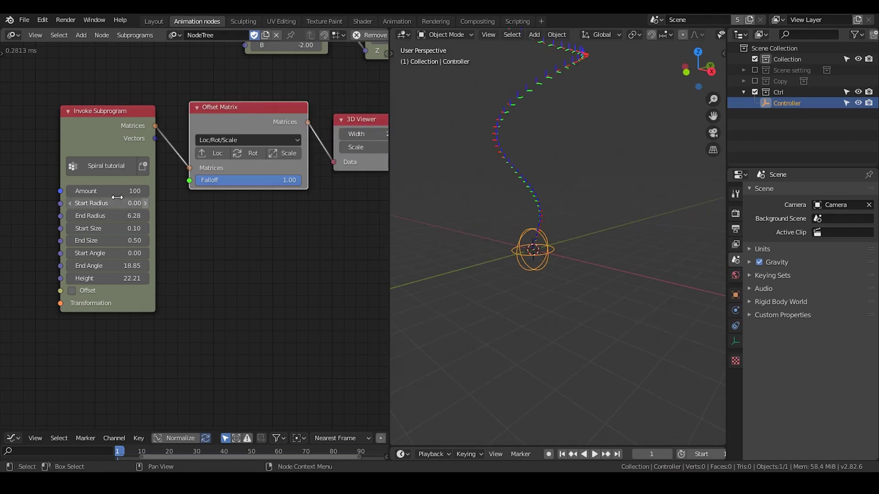
key("Return")
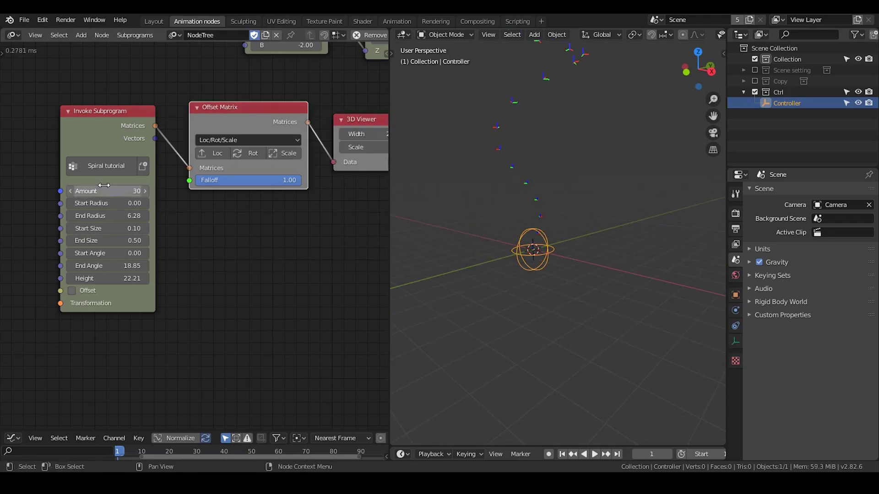
Set both Start Size and End Size to 1 and enable Offset on the Invoke Subprogram node.
left_click_drag(111, 239, 110, 228)
type("1")
key("Return")
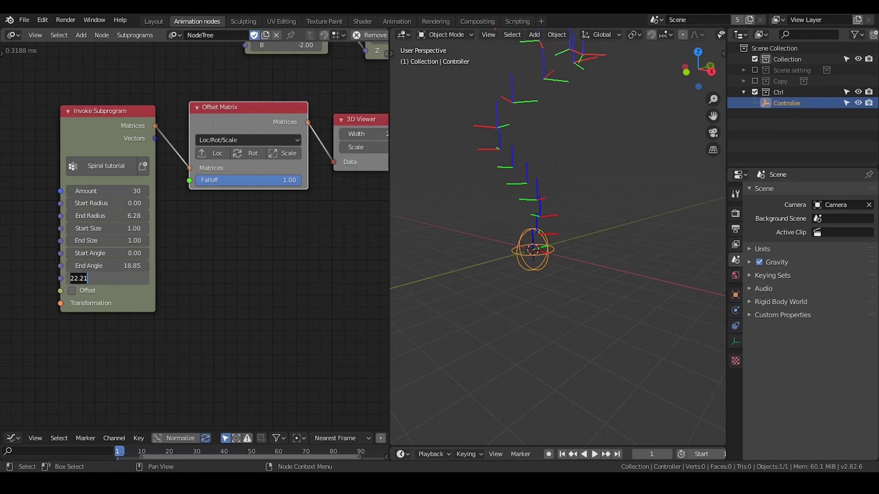
key("Return")
left_click(72, 291)
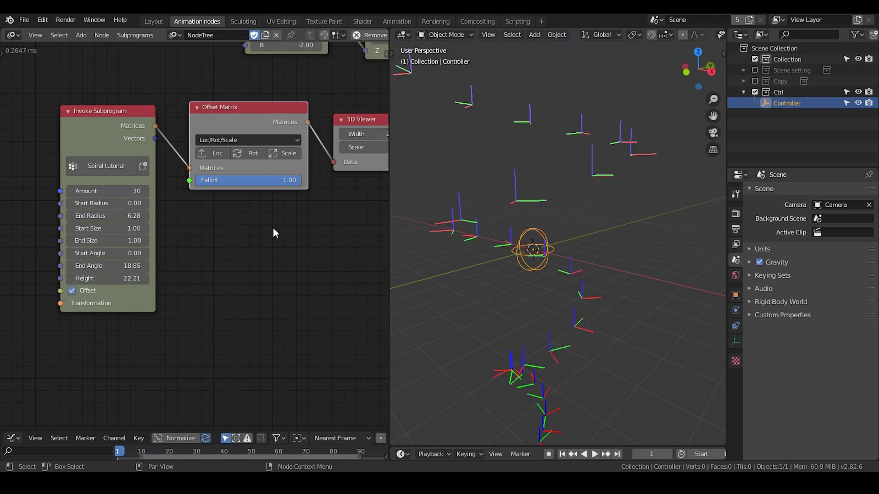
Set the Invoke Subprogram node's End Radius to 0 and inspect the matrices in the 3D viewport.
left_click(92, 215)
type("0")
key("Return")
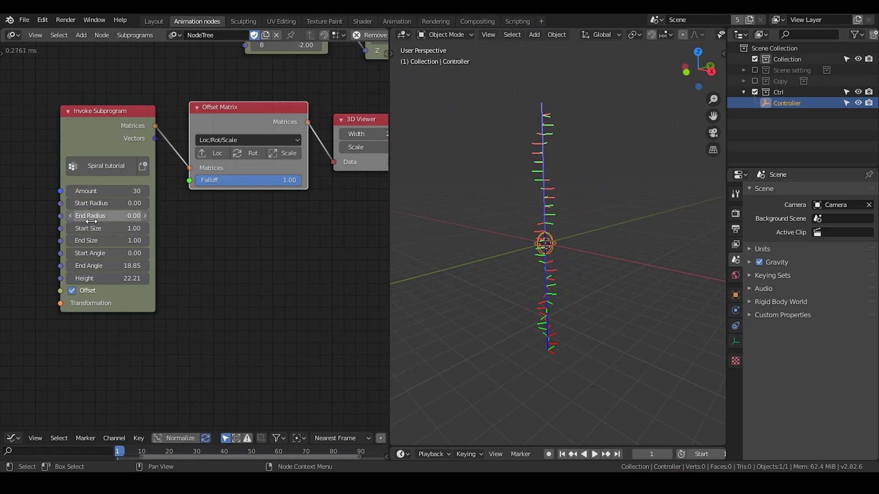
middle_click_drag(524, 251, 553, 142)
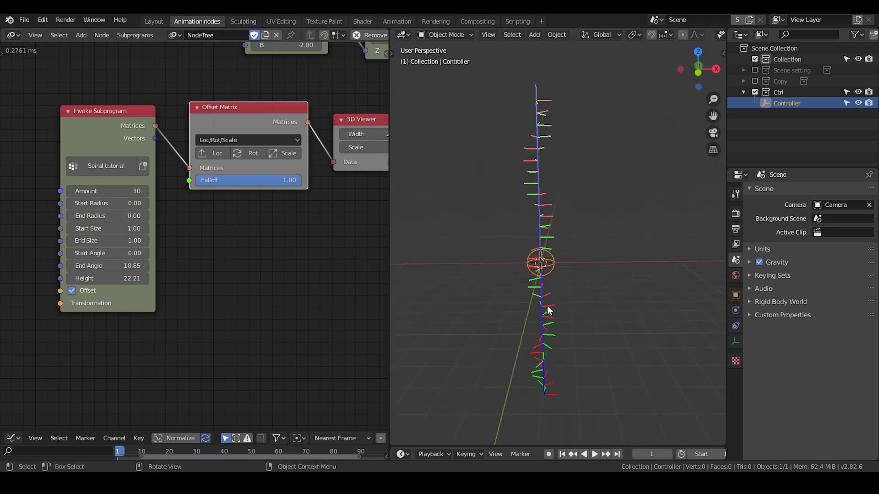
middle_click_drag(562, 299, 570, 266, "shift")
Move the Invoke Subprogram node away from the Offset Matrix and add an Object Controller Falloff node between and below them.
left_click_drag(95, 131, 37, 140)
middle_click_drag(153, 232, 197, 220)
key("ctrl+a")
type("object cont")
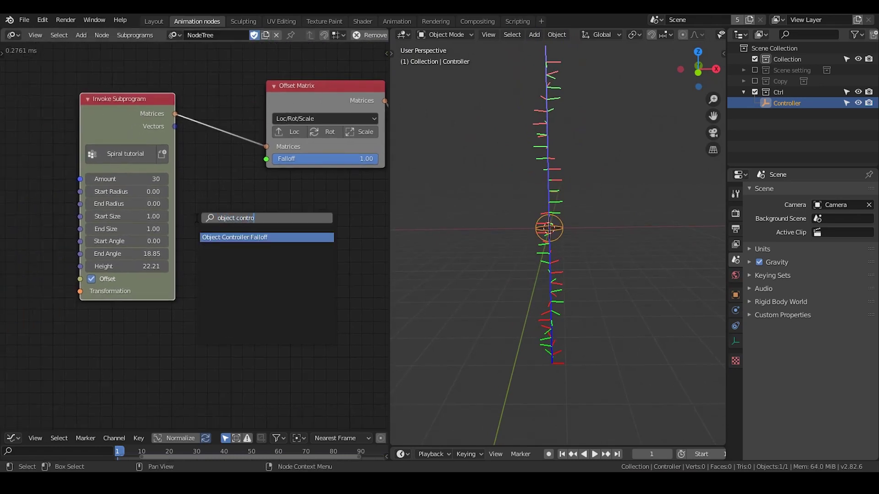
type("ro")
key("Return")
left_click(187, 218)
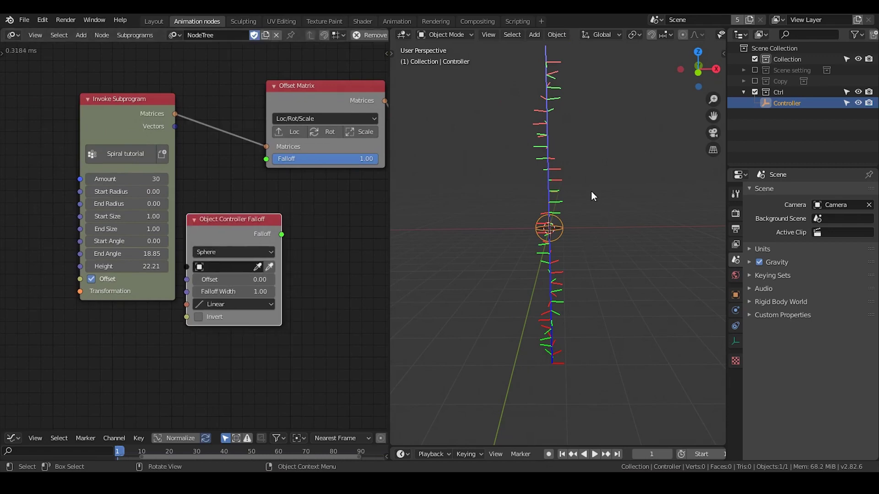
Add a UV sphere to the Ctrl collection and frame it in the 3D viewport.
left_click(778, 92)
key("shift+a")
mouse_move(503, 181)
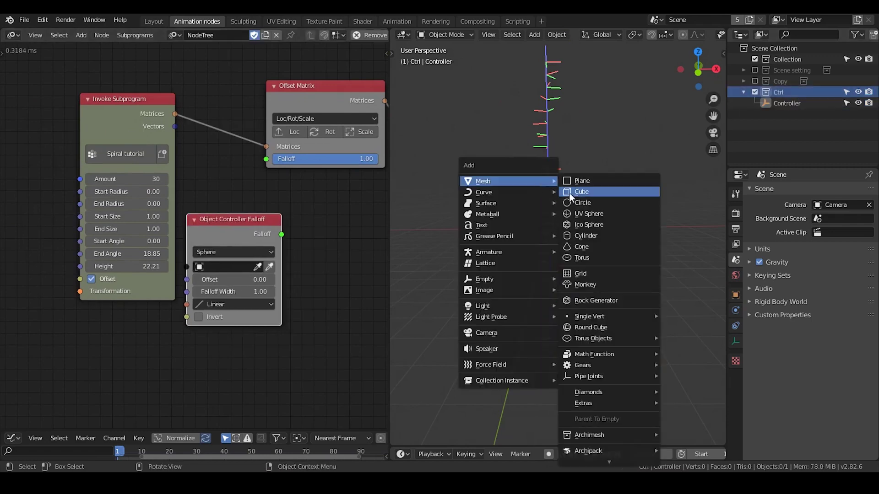
left_click(584, 214)
key("KP_Decimal")
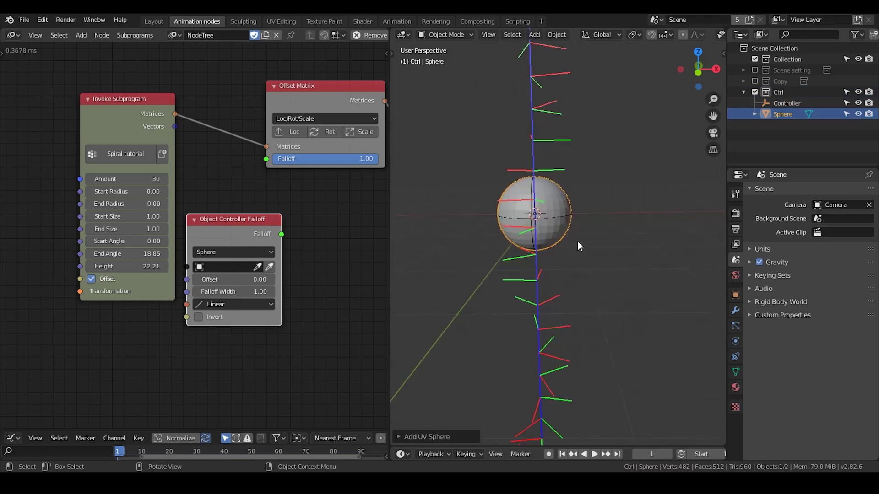
Delete the Controller empty from the Ctrl collection.
left_click(787, 103)
key("x")
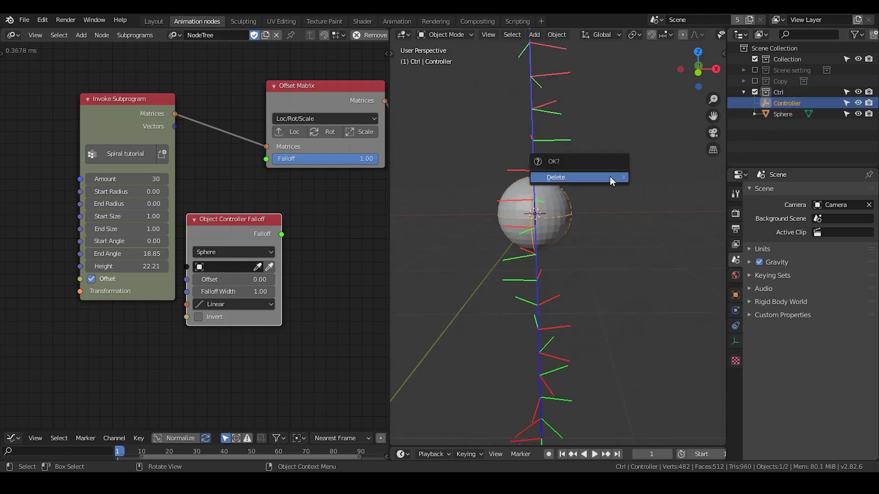
left_click(614, 179)
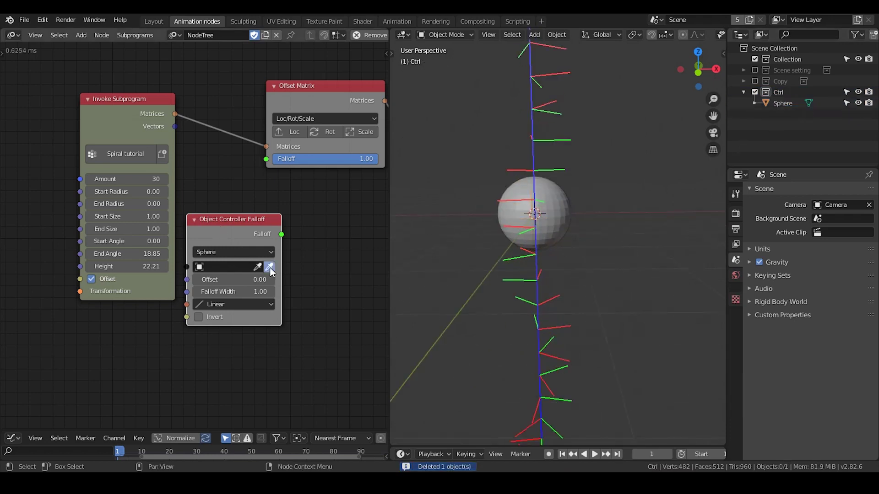
Link the Object Controller Falloff to the Offset Matrix's Falloff with the Sphere as its object, and spread the nodes apart.
left_click_drag(248, 231, 269, 160)
left_click(553, 202)
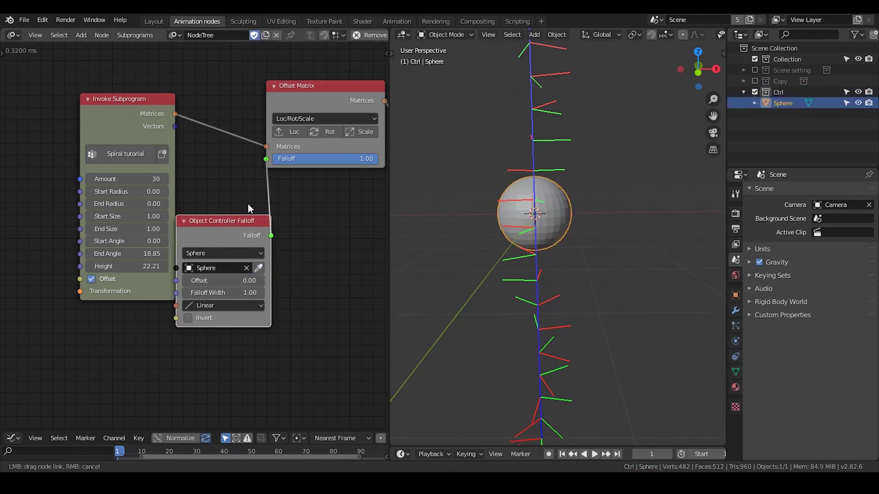
left_click_drag(218, 231, 149, 233)
left_click_drag(131, 110, 69, 65)
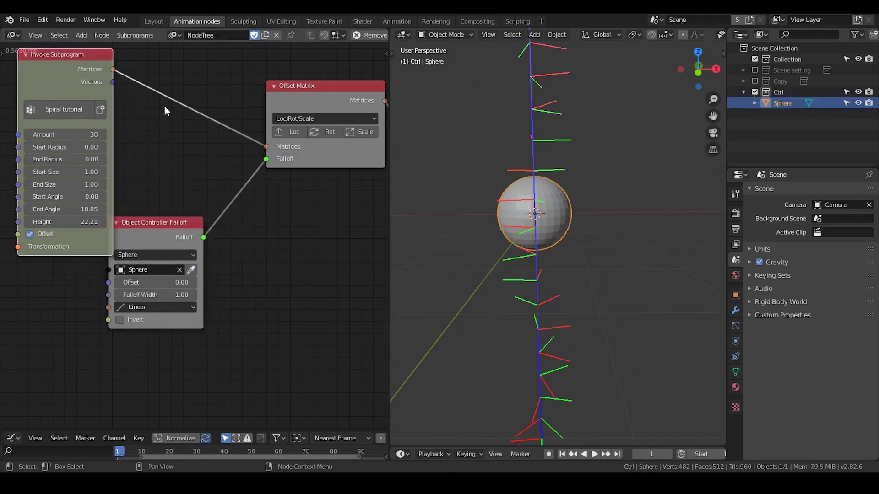
Enable Scale on the Offset Matrix node and place the Object Controller Falloff node between it and the Invoke Subprogram node.
left_click(362, 132)
left_click(158, 235)
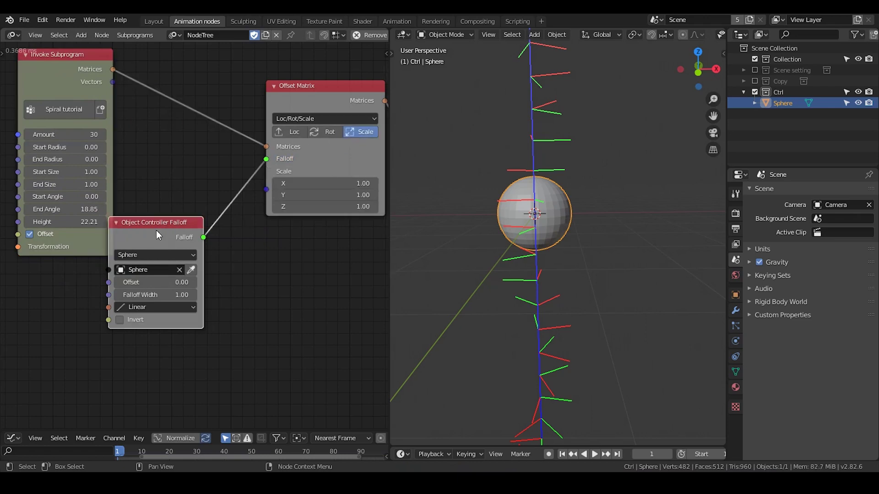
left_click_drag(158, 235, 177, 162)
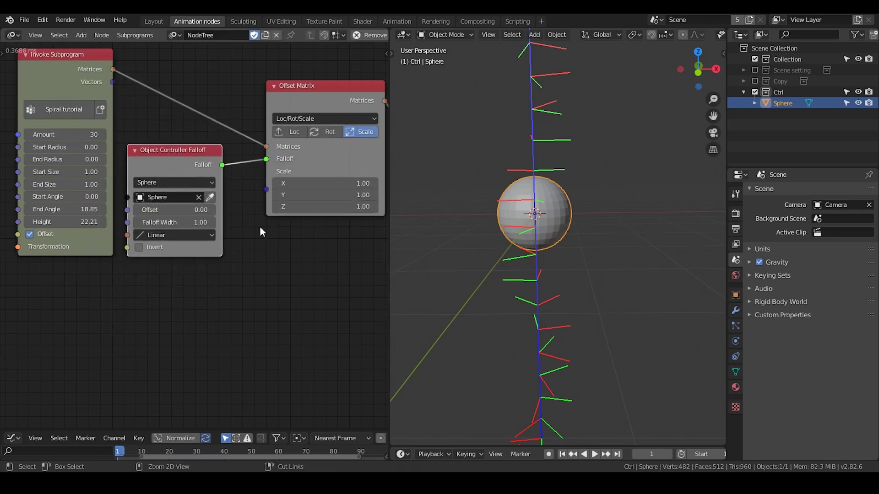
Feed the Offset Matrix's Scale from a new Vector from Value node set to 3.60, and set the Falloff Width to 2.38.
key("ctrl+a")
type("vector fr")
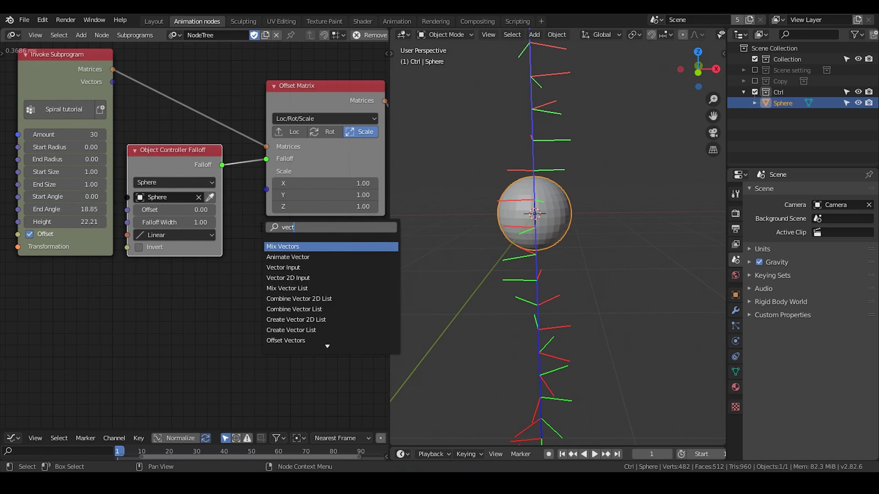
key("Return")
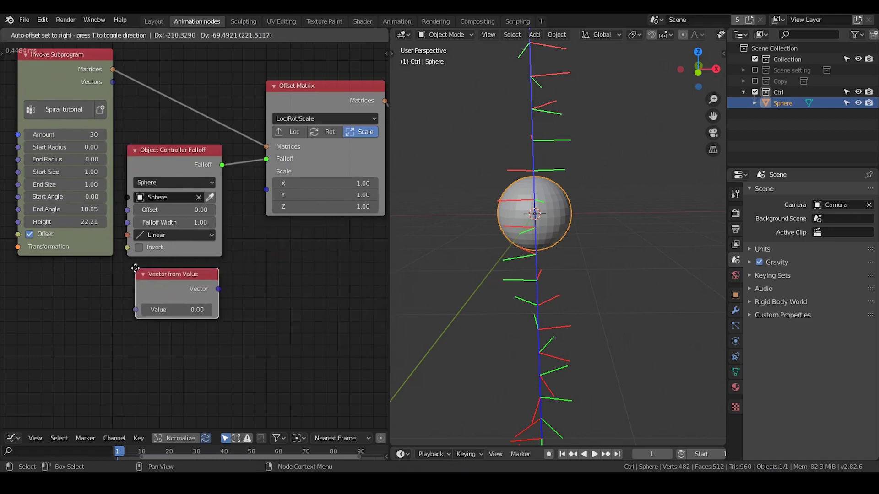
left_click(137, 273)
left_click_drag(218, 289, 245, 235)
left_click_drag(266, 192, 266, 190)
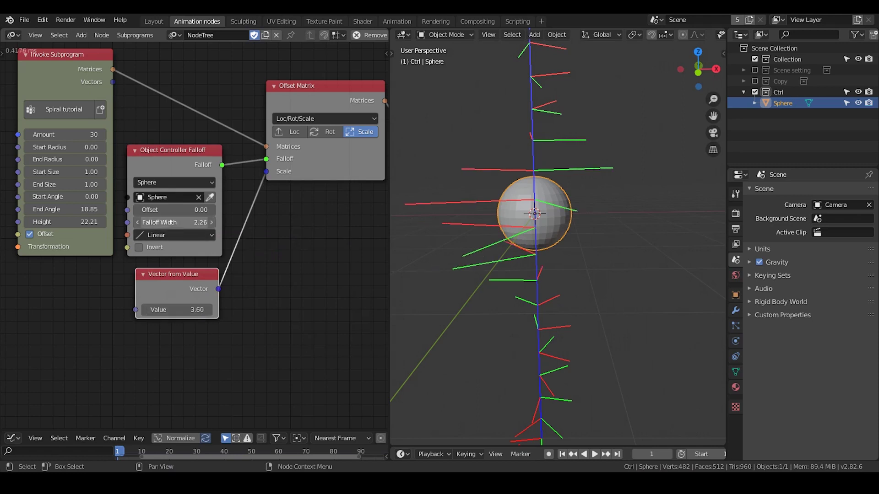
scroll(522, 191, "down", 2)
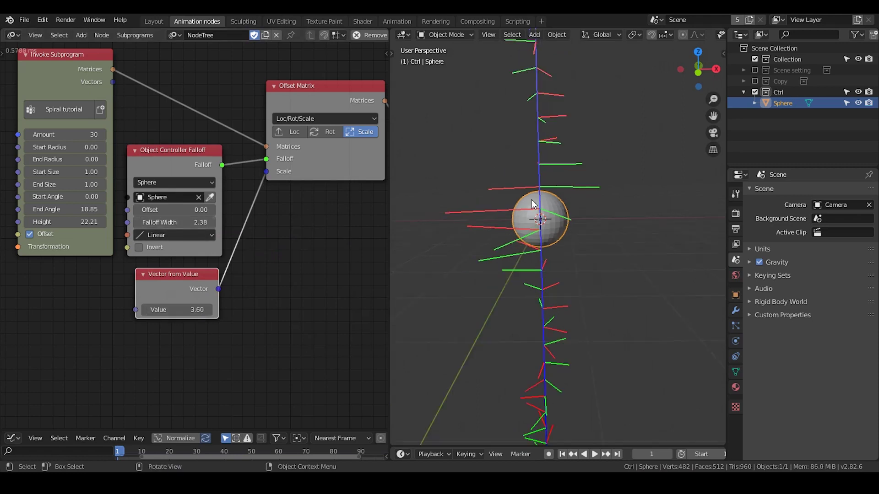
mouse_move(531, 202)
middle_mouse_down()
mouse_move(544, 234)
mouse_move(548, 209)
mouse_move(523, 207)
middle_mouse_up()
Move the 3D Viewer further from the Offset Matrix and shift the whole invoke node group well below the subprogram nodes.
middle_click_drag(284, 245, 236, 278)
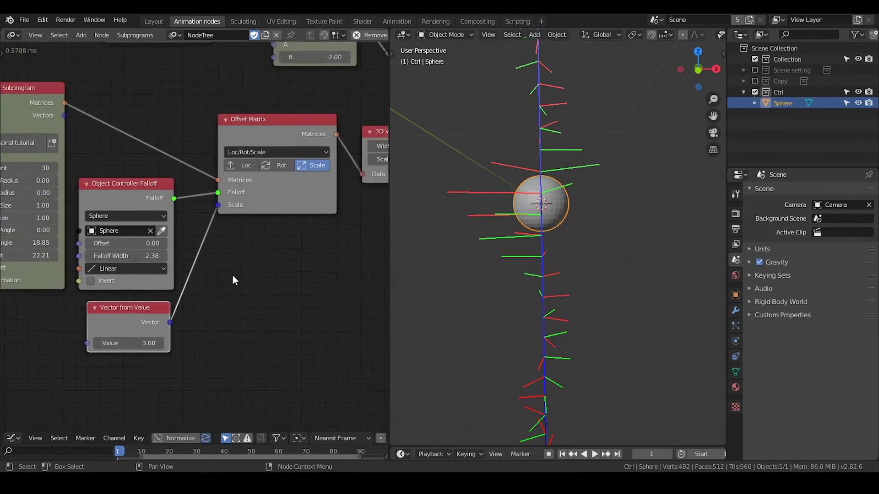
scroll(237, 259, "down", 2)
left_click_drag(343, 144, 374, 137)
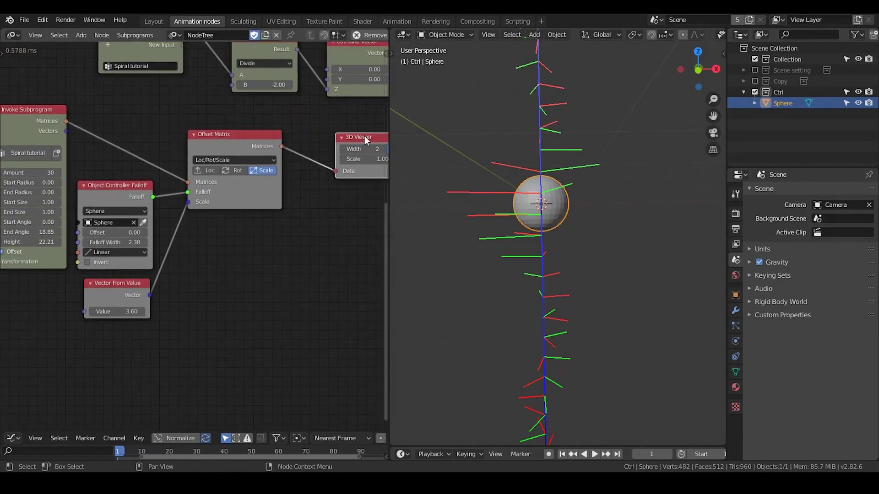
scroll(272, 229, "down", 2)
scroll(253, 239, "down", 6)
middle_click_drag(247, 276, 237, 222)
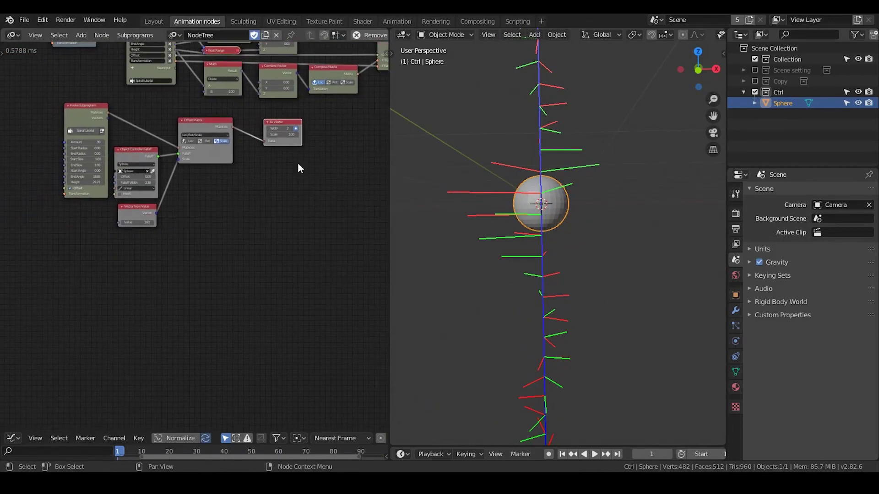
left_click_drag(324, 120, 79, 249)
key("g")
left_click(80, 408)
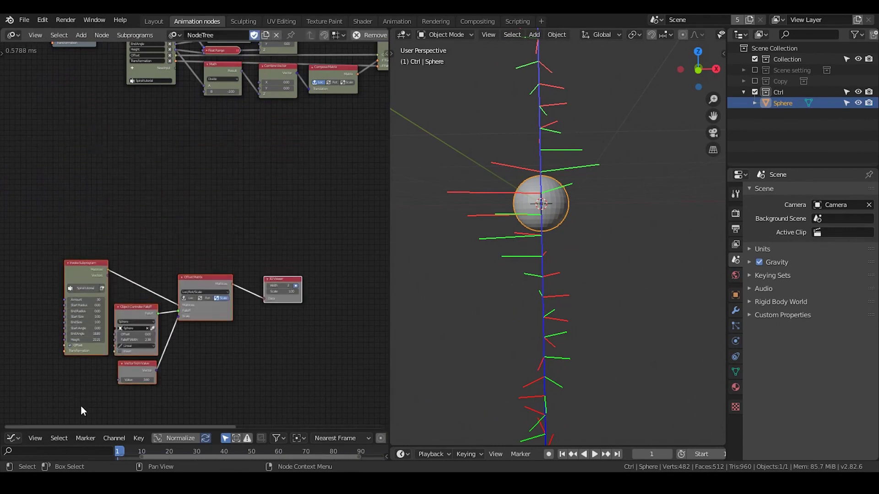
Add a Distribute Matrices node above the Offset Matrix node.
middle_click_drag(127, 268, 150, 178)
scroll(120, 225, "up", 3)
scroll(122, 228, "up", 1)
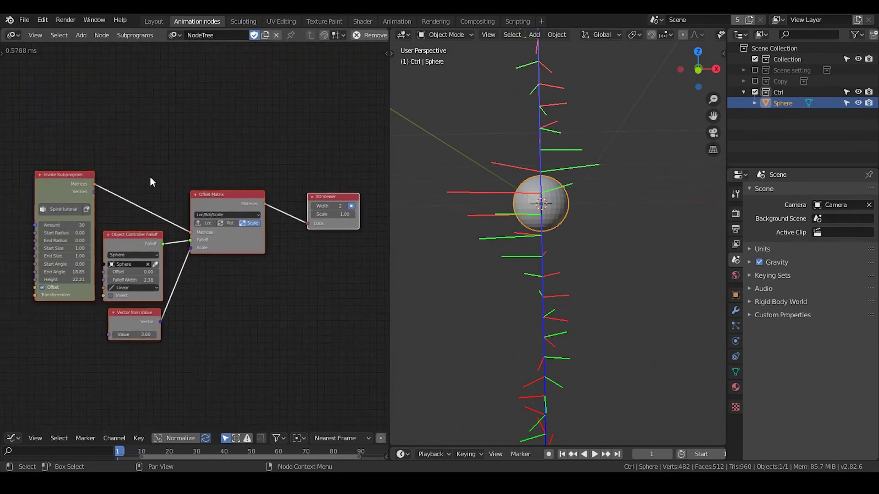
scroll(163, 167, "up", 2)
scroll(165, 177, "up", 1)
key("ctrl+a")
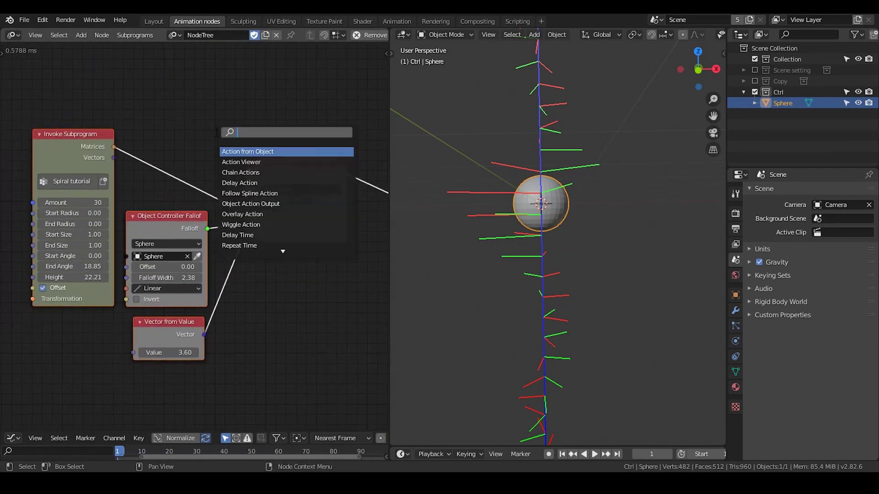
type("distribute")
key("Return")
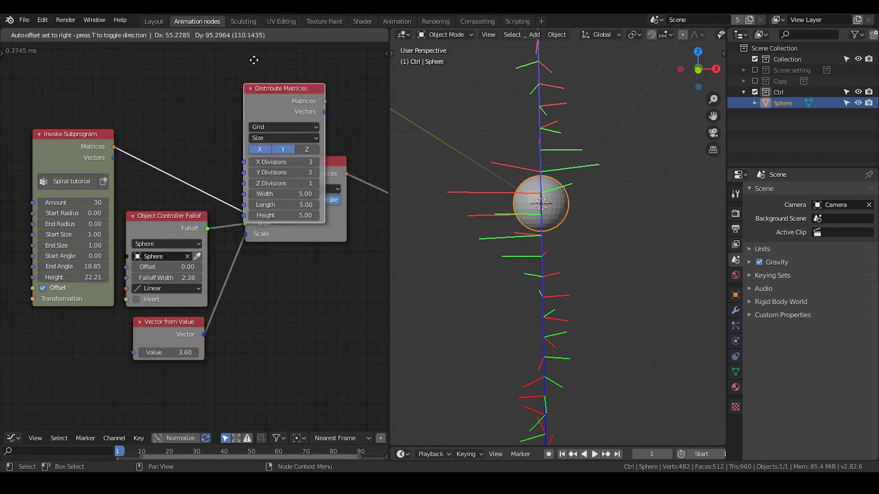
left_click(231, 410)
middle_click_drag(262, 289, 259, 342)
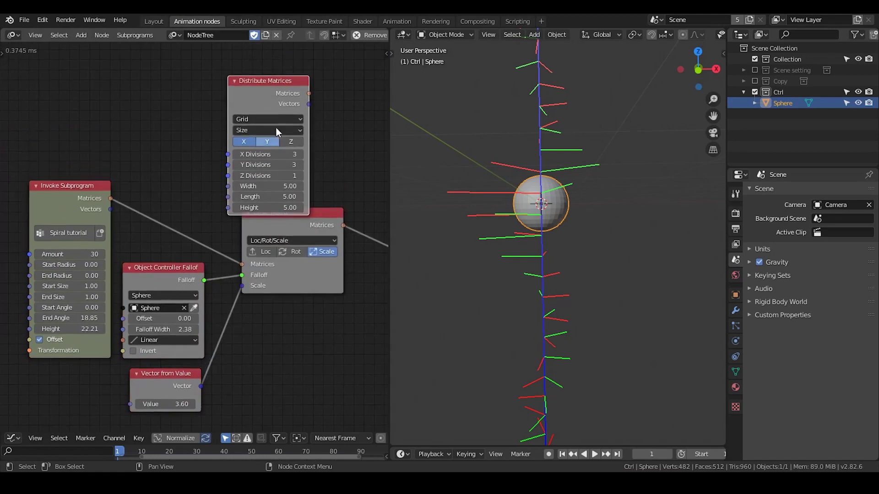
Switch the Distribute Matrices node to Circle mode with an Amount of 3 and move it clear of the Offset Matrix.
left_click(270, 120)
left_click(281, 151)
left_click_drag(258, 99, 228, 118)
middle_click_drag(291, 208, 204, 183)
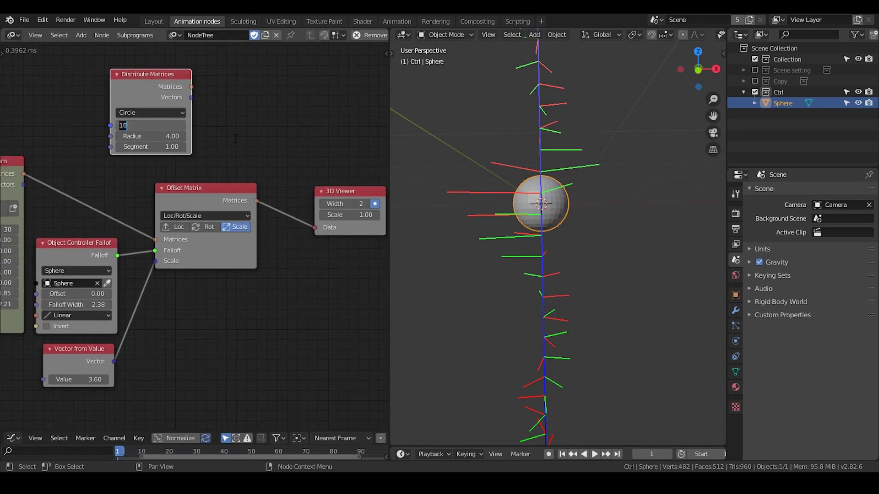
Move the 3D Viewer node aside and add a Replicate Matrix node after the Distribute Matrices node.
middle_click_drag(288, 214, 194, 206)
left_click_drag(260, 185, 309, 139)
key("ctrl+a")
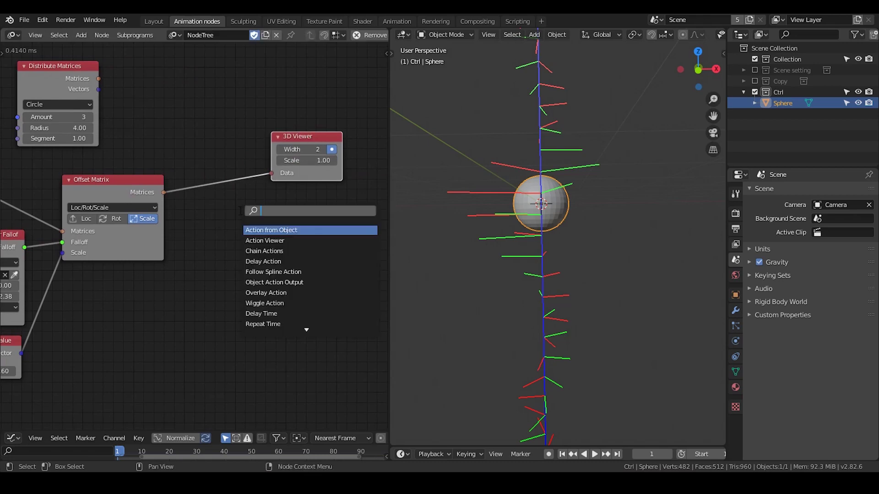
type("replica")
key("Down")
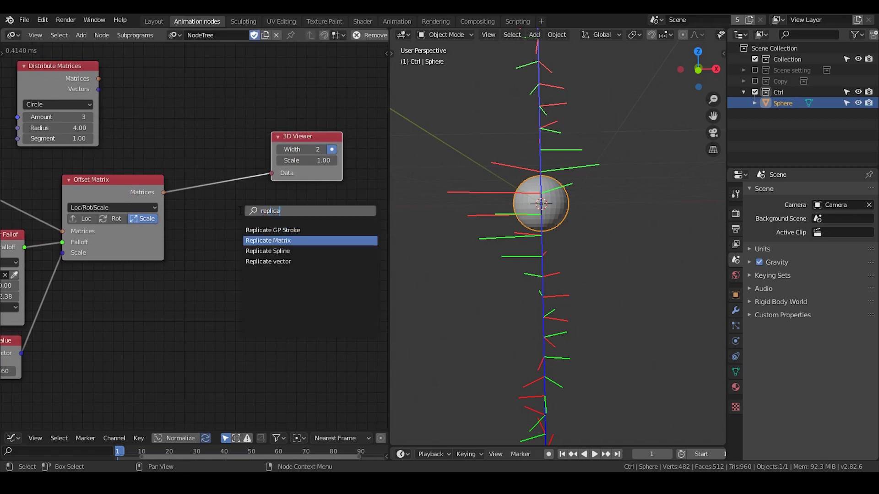
key("Return")
left_click(215, 79)
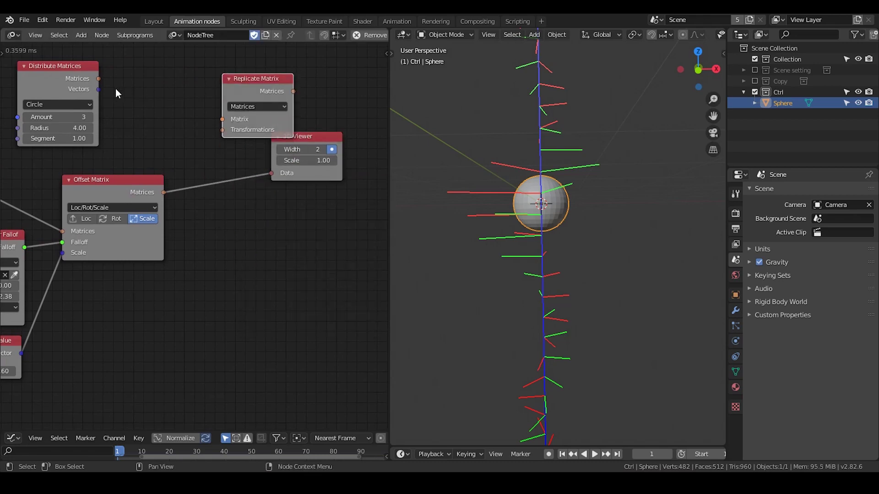
Link Distribute Matrices to the Replicate Matrix's matrix input and Offset Matrix to its Transformations, then move the 3D Viewer clear.
mouse_move(99, 79)
left_mouse_down()
mouse_move(231, 121)
mouse_move(267, 101)
left_mouse_up()
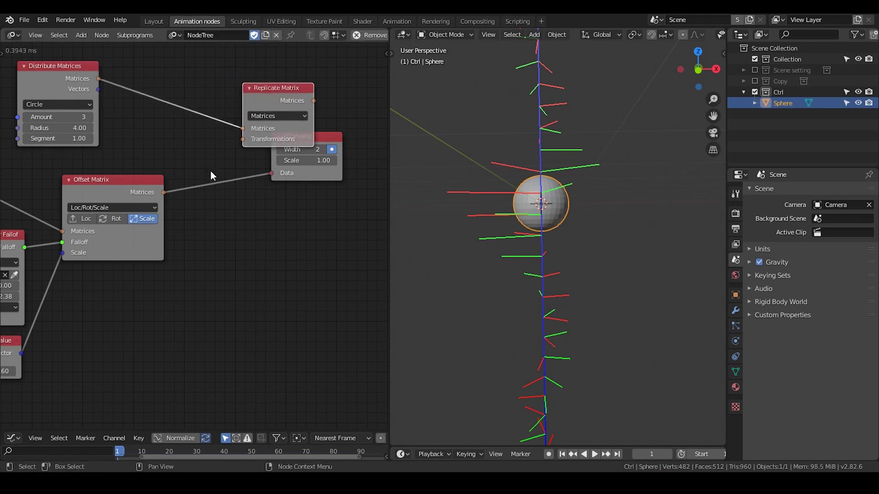
left_click_drag(165, 194, 247, 145)
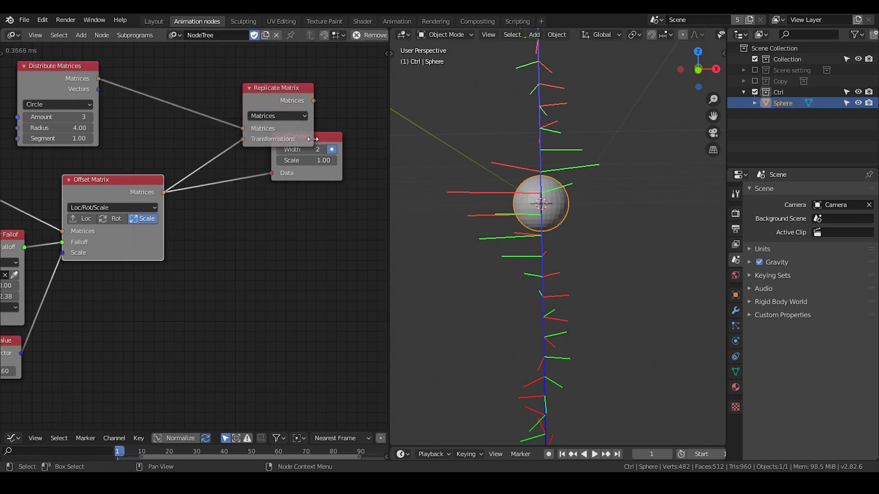
left_click(313, 141)
left_click_drag(320, 142, 387, 129)
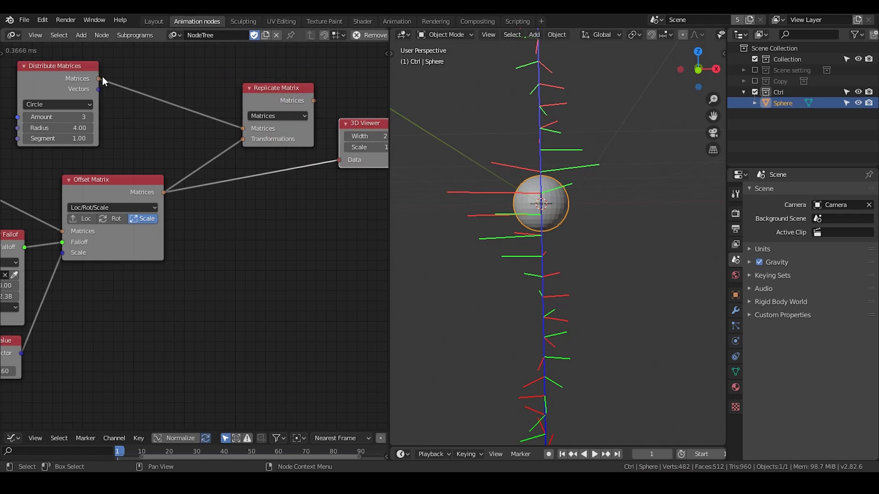
Connect the Distribute Matrices node's Matrices to the 3D Viewer and view the circle of matrices from above.
left_click_drag(97, 81, 339, 160)
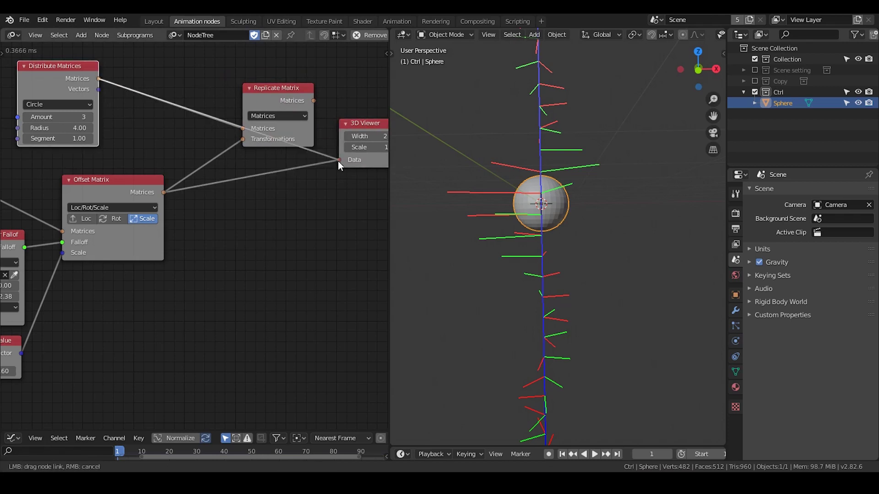
middle_click_drag(520, 207, 541, 257)
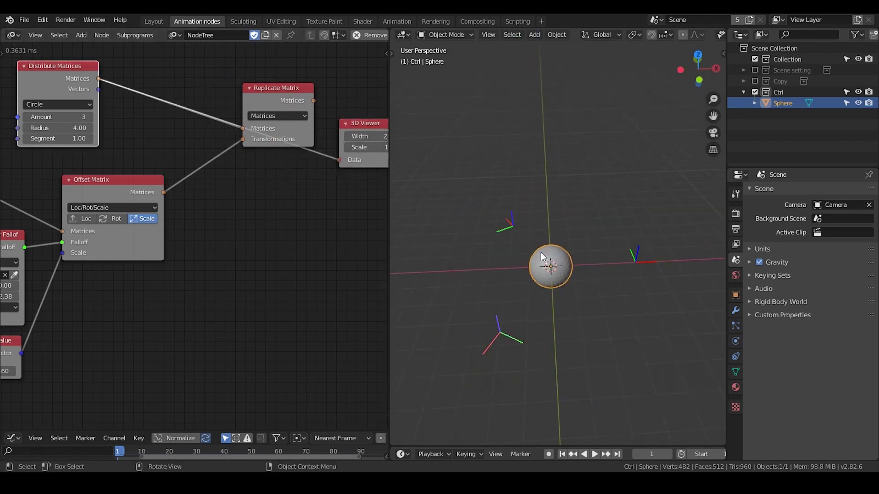
Move the Replicate Matrix node lower beside the Offset Matrix node and connect its Matrices output to the 3D Viewer's Data.
left_click_drag(278, 104, 259, 169)
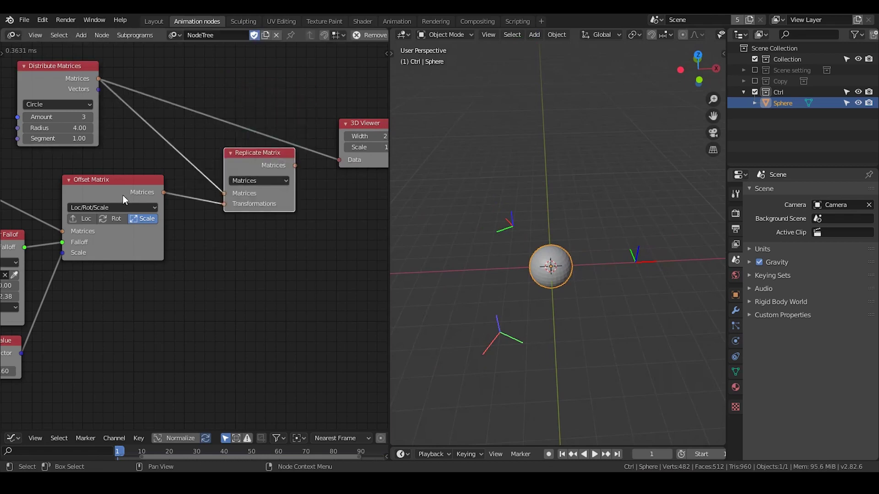
left_click_drag(123, 196, 120, 204)
middle_click_drag(121, 283, 272, 276)
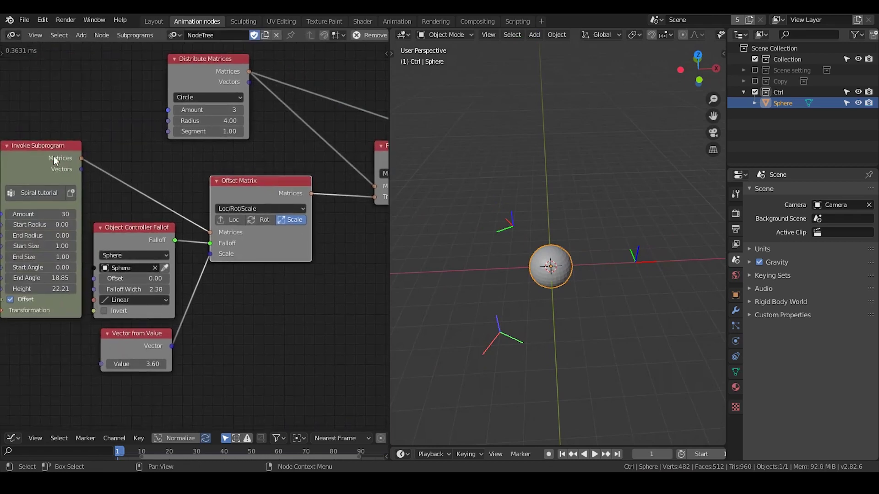
middle_click_drag(326, 254, 162, 243)
left_click_drag(281, 147, 326, 141)
scroll(581, 255, "down", 7)
middle_click_drag(592, 282, 582, 254)
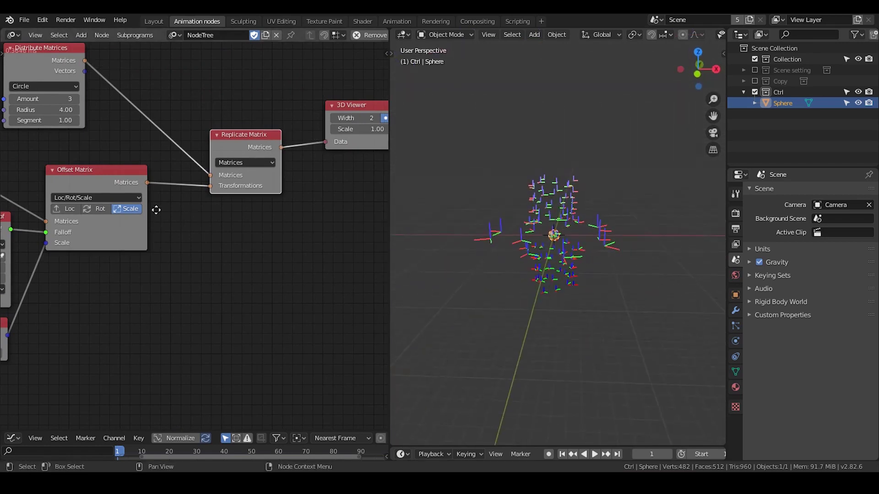
Lower the Vector from Value node to 1.65 and reduce the Distribute Matrices circle's Radius to 0.43.
middle_click_drag(155, 210, 328, 141)
left_click_drag(144, 285, 101, 285)
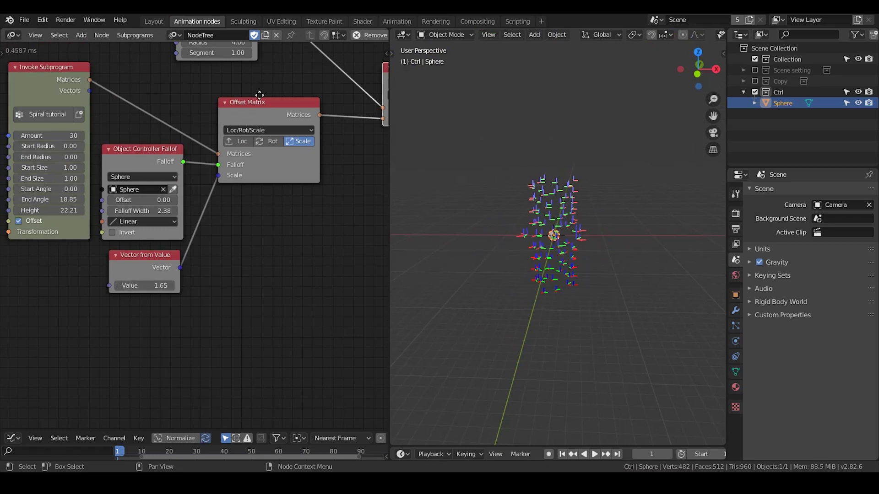
middle_click_drag(259, 95, 259, 137)
left_click_drag(231, 83, 191, 84)
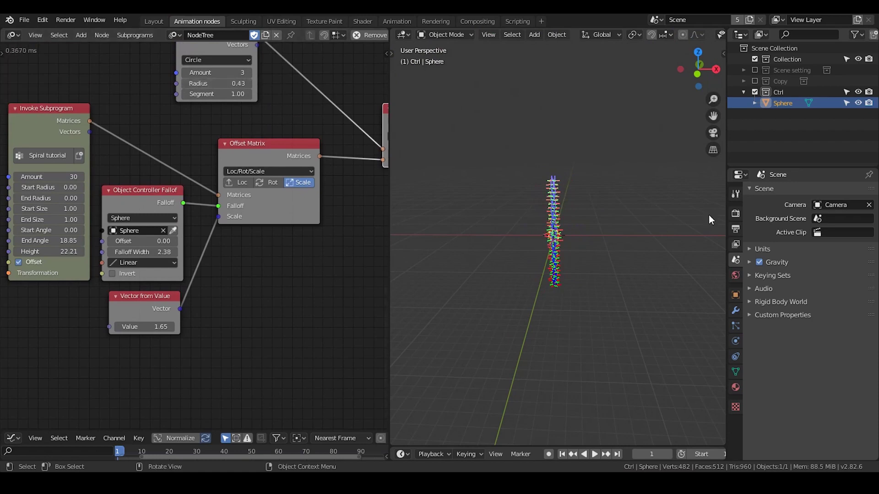
scroll(673, 233, "up", 7)
middle_click_drag(569, 266, 572, 247)
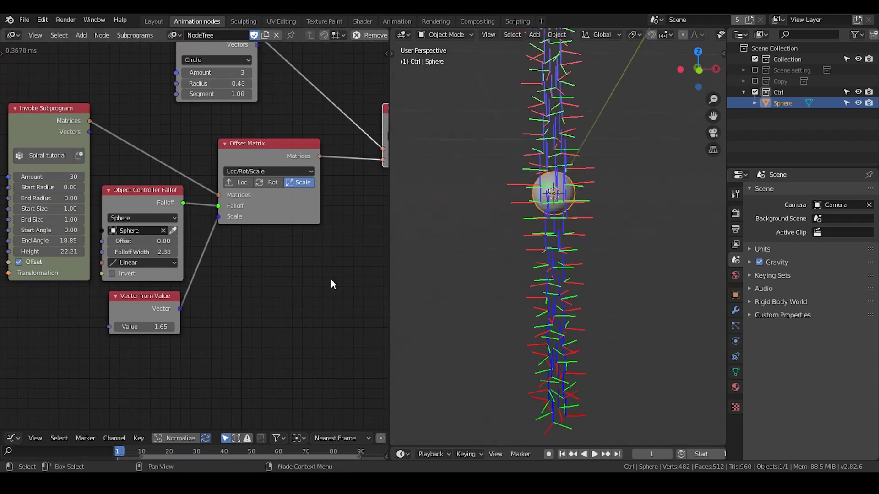
Raise the Vector from Value amount to enlarge the matrices near the sphere, and tidy the Replicate Matrix and 3D Viewer nodes.
left_click_drag(154, 326, 174, 326)
middle_click_drag(294, 222, 253, 248)
left_click_drag(218, 176, 192, 169)
mouse_move(551, 191)
middle_mouse_down()
mouse_move(545, 213)
mouse_move(541, 198)
middle_mouse_up()
left_click_drag(339, 150, 349, 142)
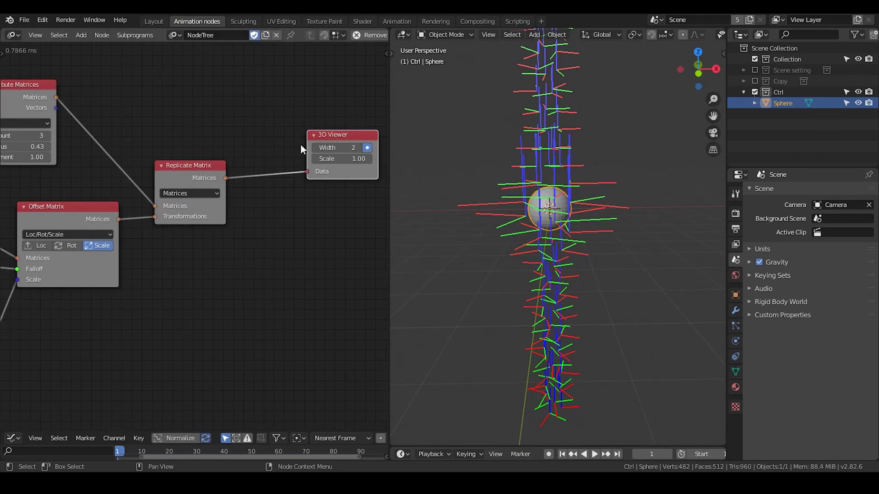
middle_click_drag(558, 201, 602, 91)
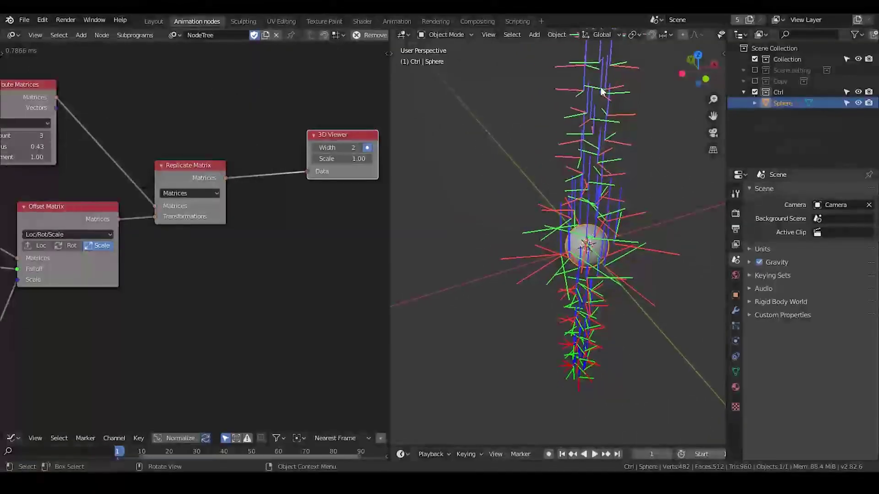
middle_click_drag(601, 318, 572, 277)
middle_click_drag(316, 257, 259, 215)
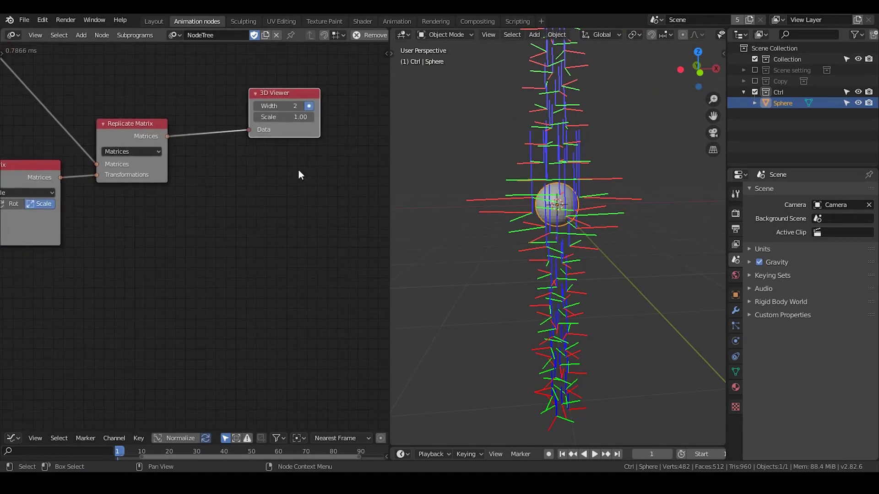
Add the Helical connection subprogram as an Invoke Subprogram node below the 3D Viewer node.
key("ctrl+a")
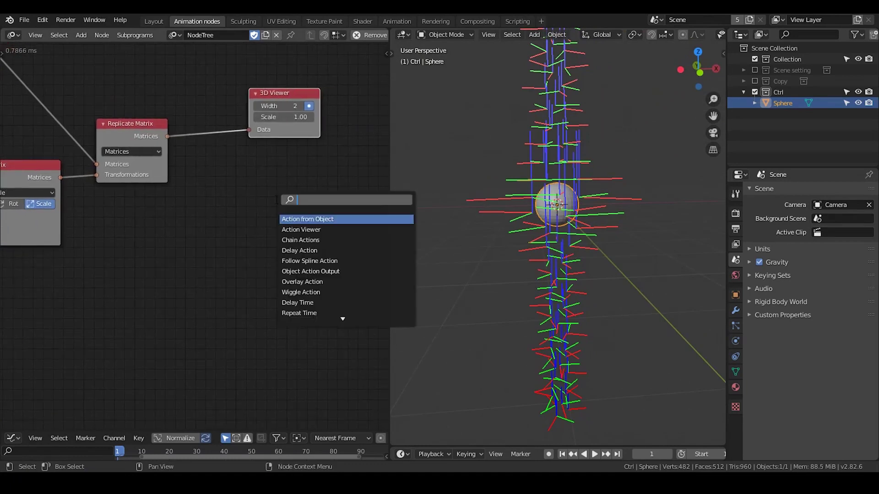
type("helical")
key("Return")
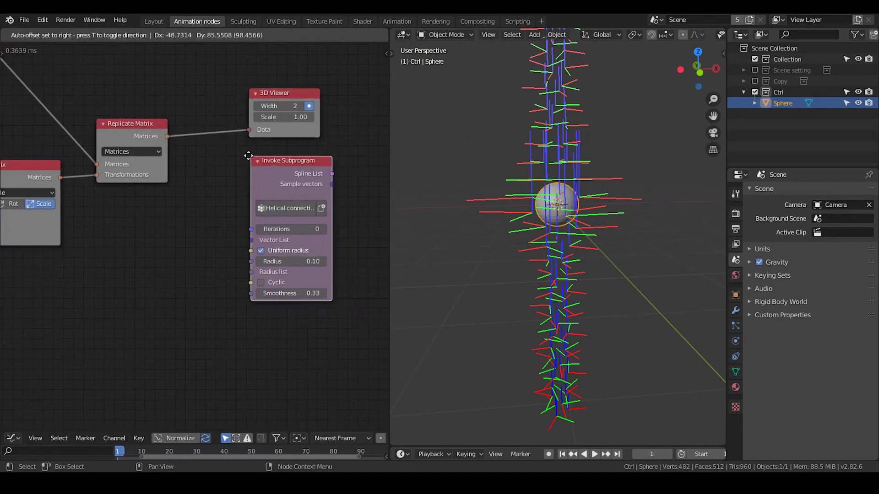
left_click(262, 176)
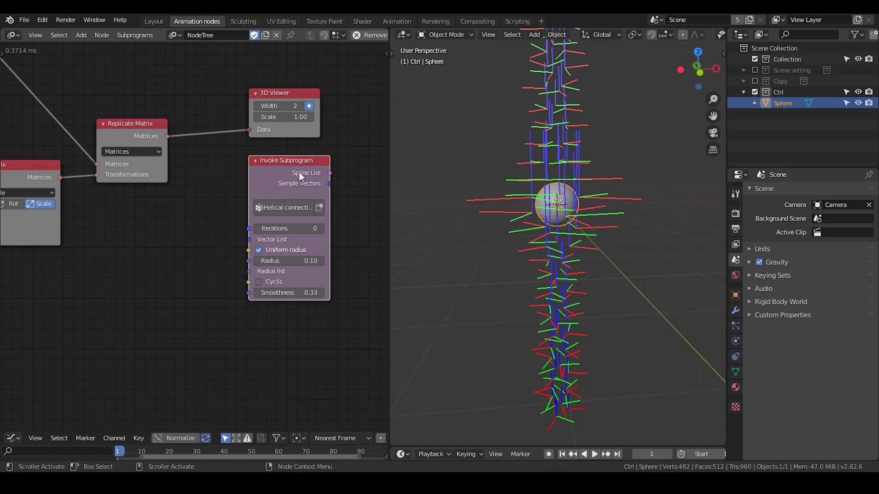
key("g")
left_click(295, 196)
Widen the node editor and add a Loop Input node beside the Helical connection node.
middle_click_drag(332, 233, 207, 211)
scroll(226, 218, "down", 1)
left_click_drag(390, 179, 594, 181)
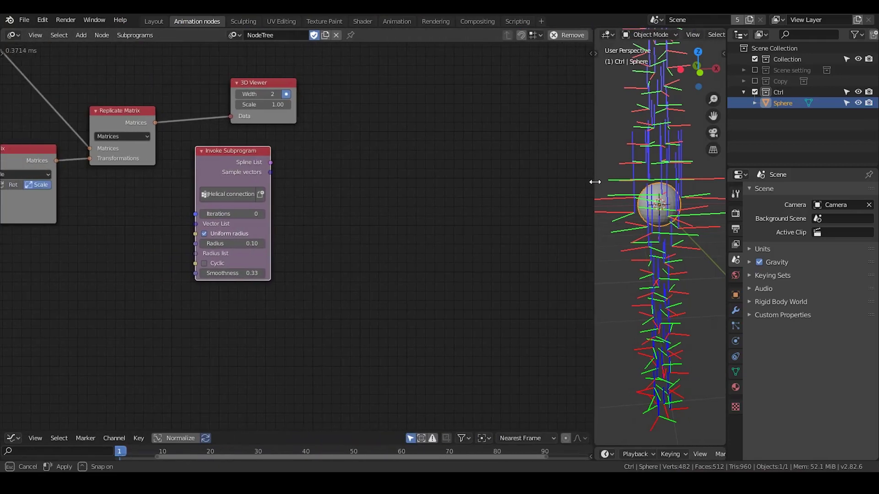
scroll(402, 234, "up", 2)
key("ctrl+a")
type("loo")
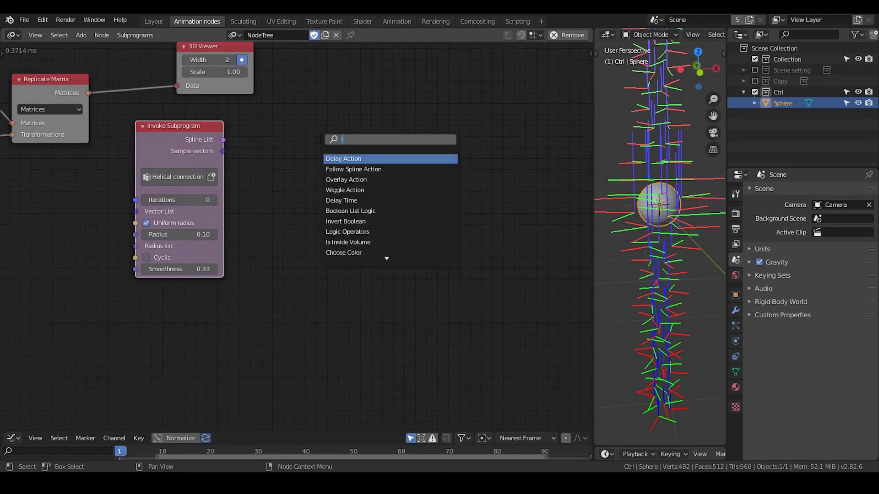
key("Return")
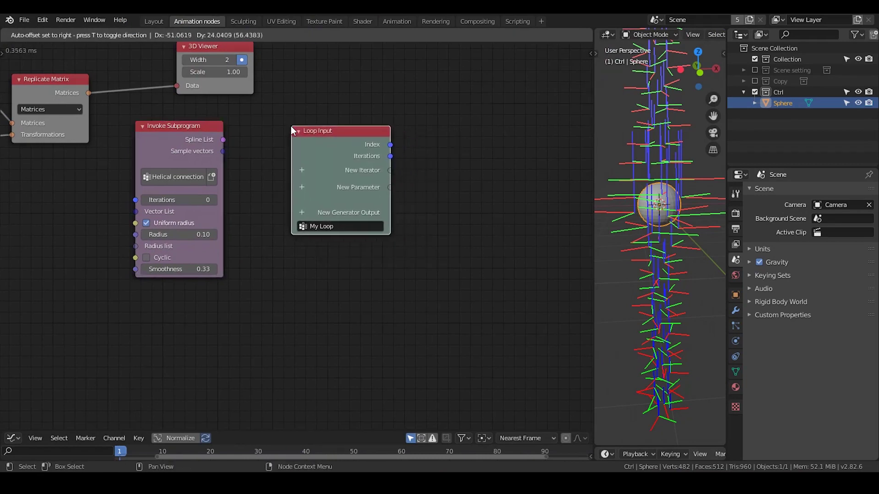
left_click(290, 126)
Add a Vector List parameter to the Loop Input node.
left_click(301, 188)
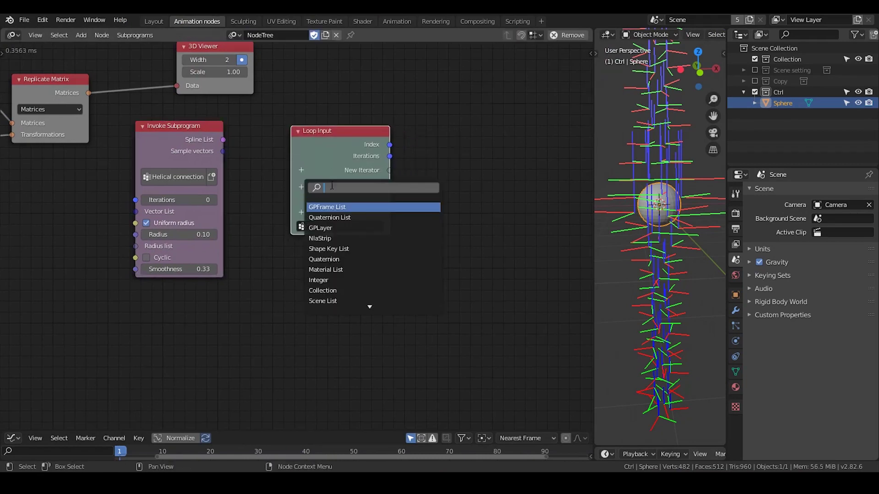
type("vec")
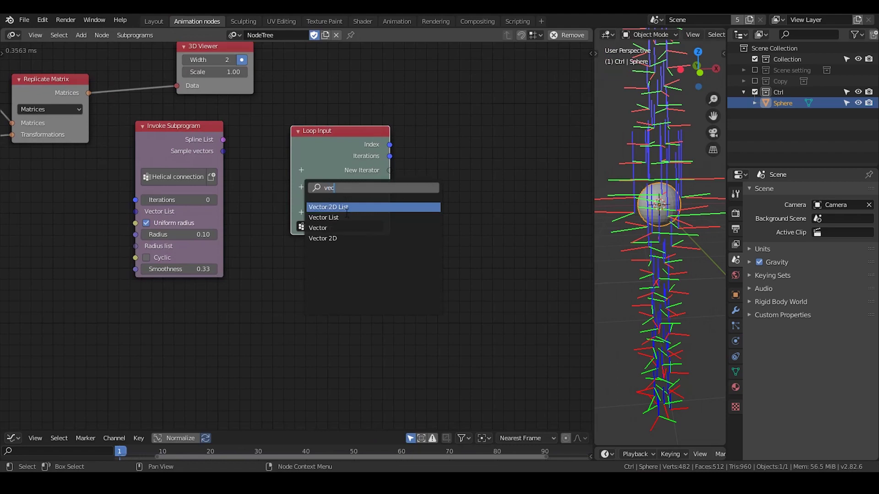
key("Return")
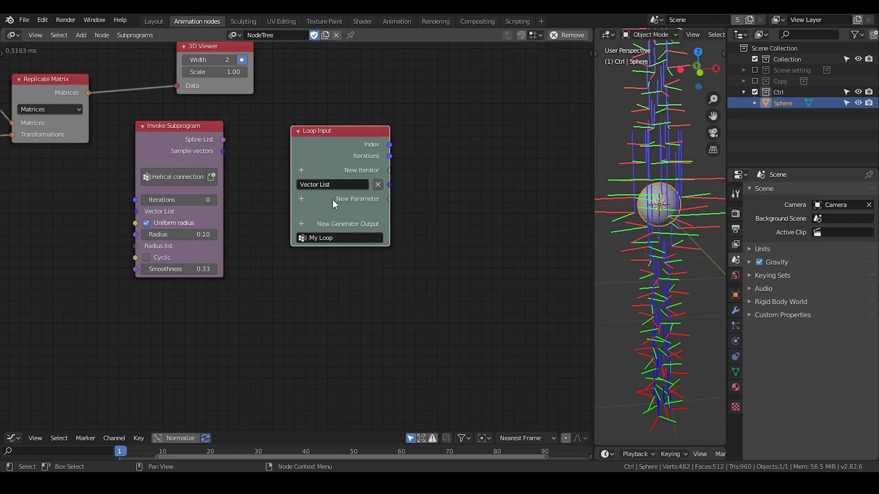
Add a Spline from Points node, connect the loop's Vector List to its Points, and spread the two nodes apart.
middle_click_drag(492, 274, 326, 260)
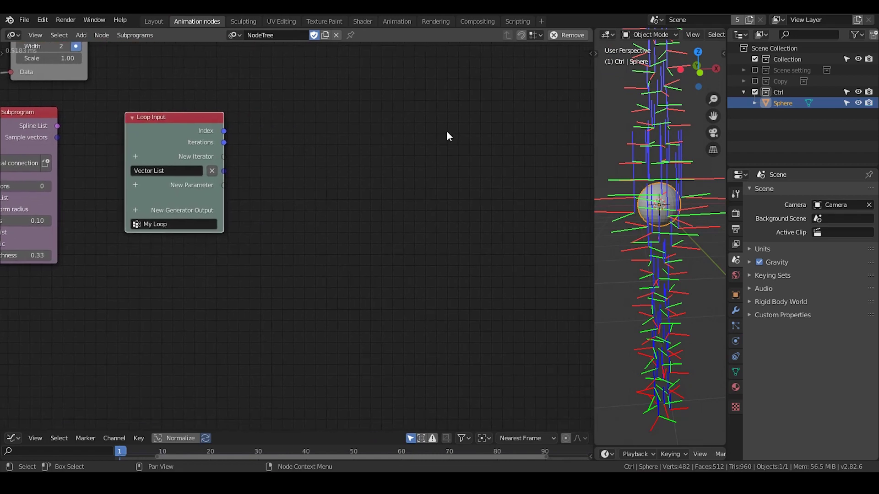
key("ctrl+a")
type("spline")
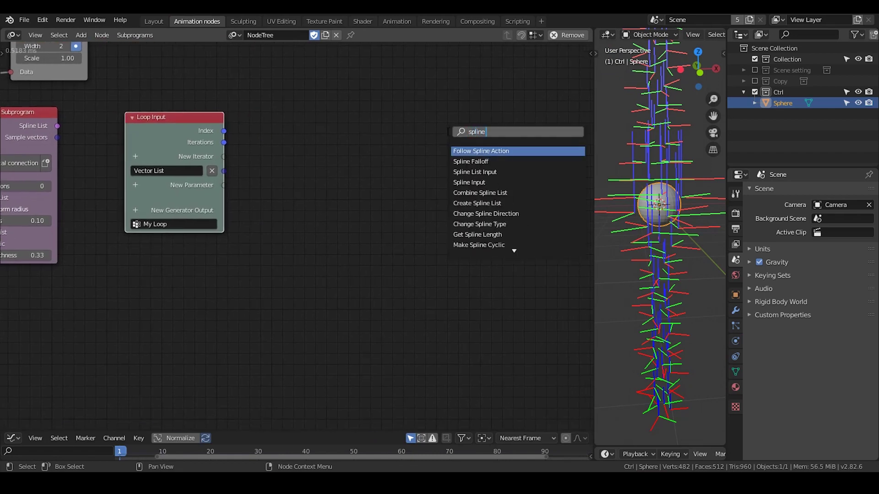
type(" from")
key("Return")
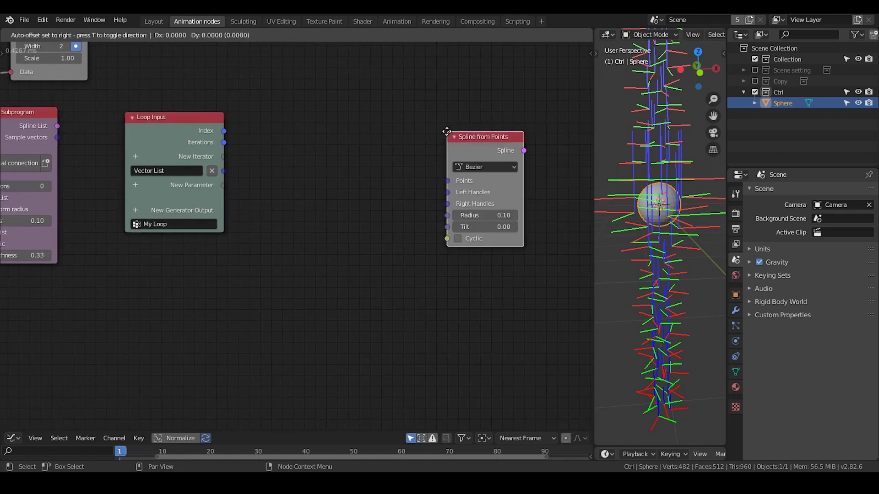
left_click_drag(224, 172, 441, 152)
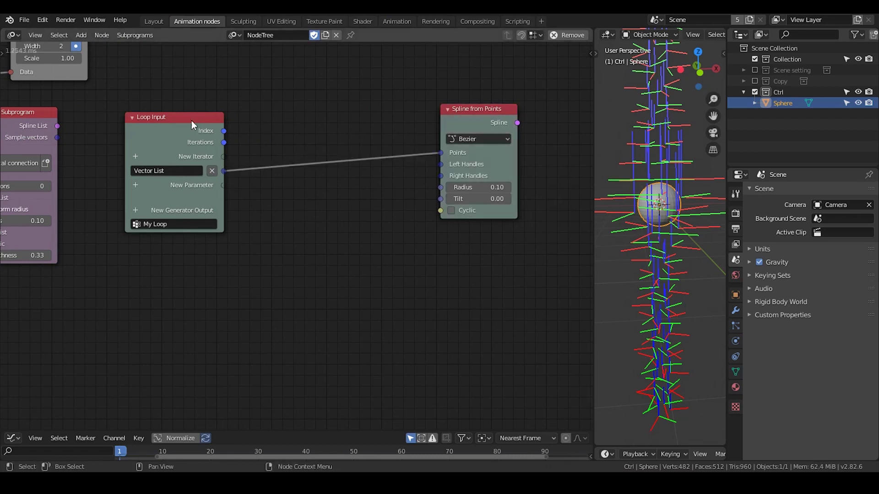
left_click_drag(171, 122, 146, 119)
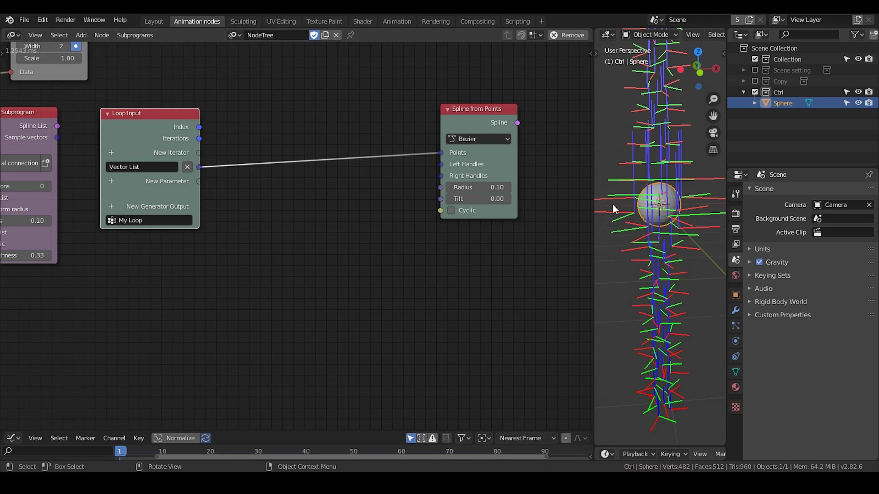
left_click_drag(465, 120, 488, 120)
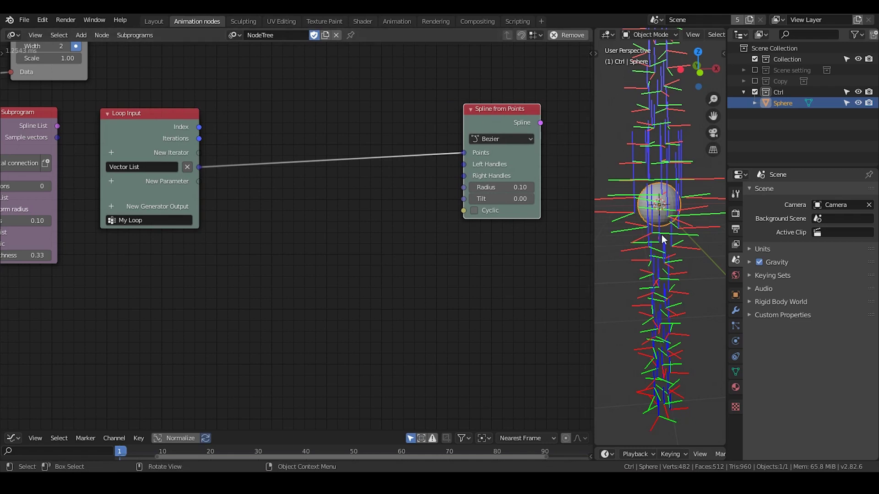
Insert a Mask List node into the link between the loop's Vector List and the Spline from Points node.
key("ctrl+a")
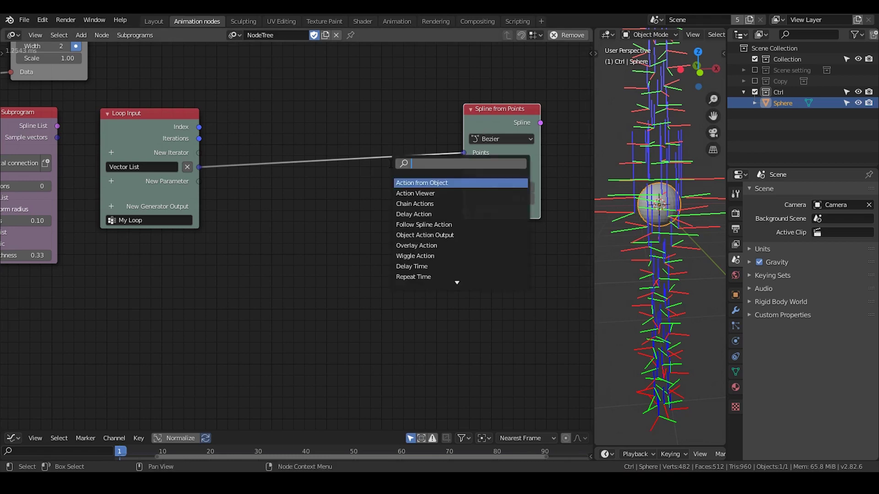
type("mask")
key("Down")
key("Return")
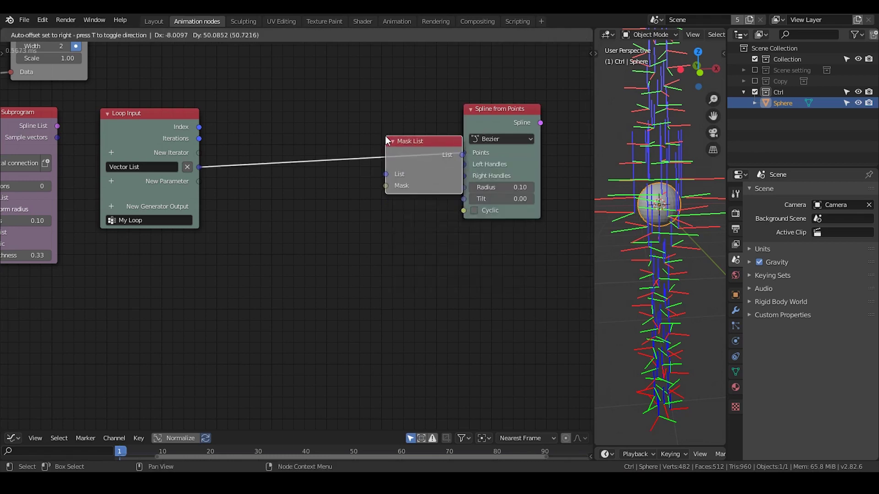
left_click(375, 142)
Add an Index Mask Falloff node between the Loop Input and Mask List nodes, below their link.
key("ctrl+a")
type("e")
key("BackSpace")
type("index")
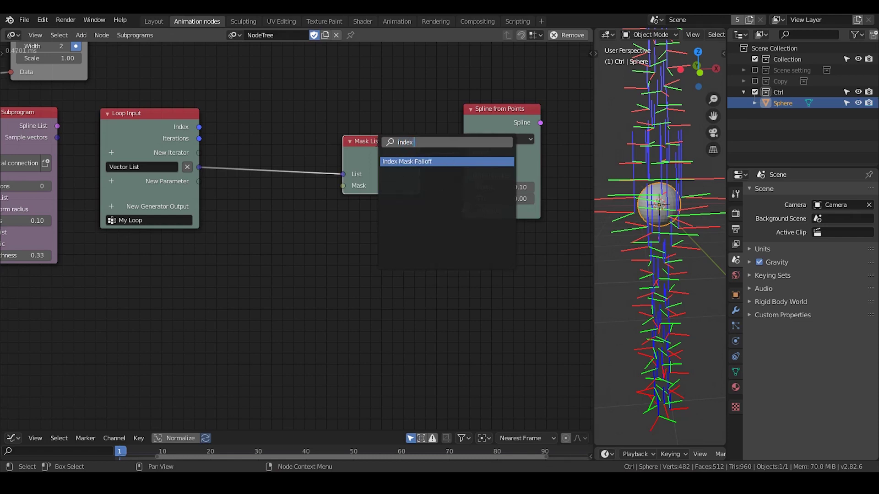
key("Return")
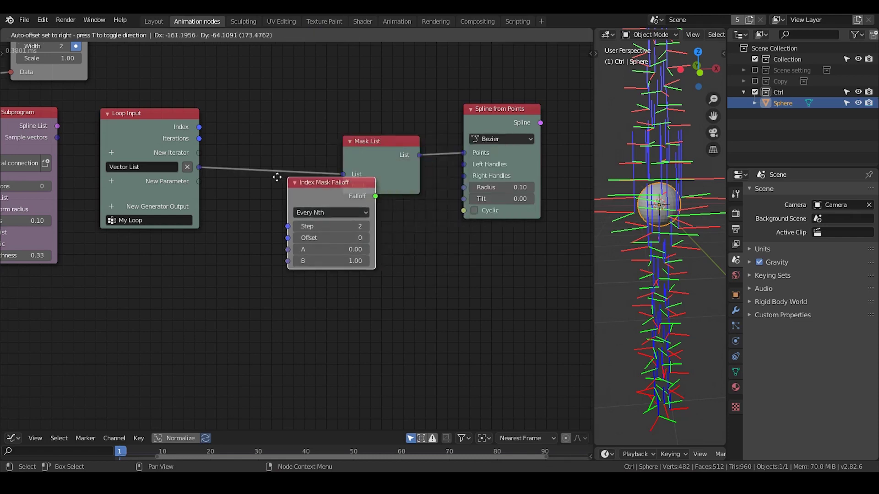
left_click(244, 186)
key("x")
Add an Evaluate Falloff node beside the Index Mask Falloff node, below Mask List.
key("ctrl+a")
type("evaluate")
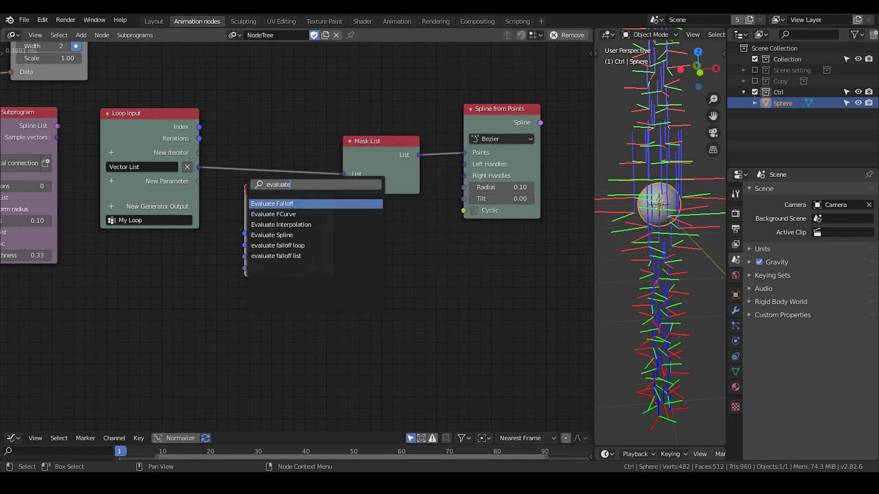
key("Return")
left_click(342, 202)
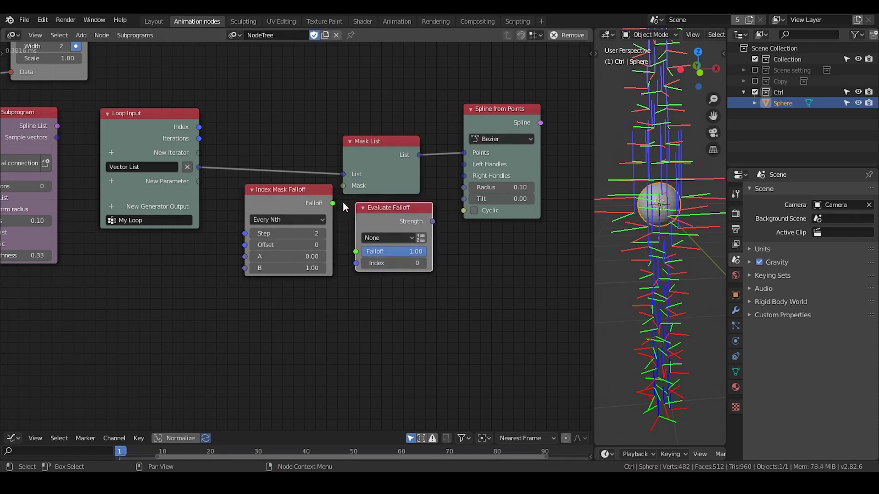
Connect the Loop Input's Index and Iterations outputs to the Index Mask Falloff's Step and Offset inputs.
left_click_drag(304, 200, 298, 199)
left_click(299, 199)
left_click_drag(199, 127, 238, 235)
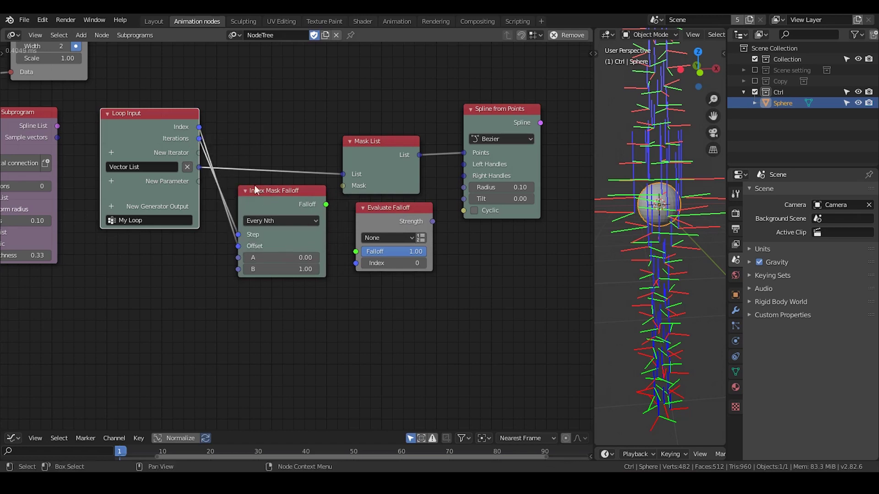
Shift the Mask List and Spline from Points nodes together horizontally to make room after the Evaluate Falloff node.
left_click_drag(500, 93, 385, 175)
key("g")
key("x")
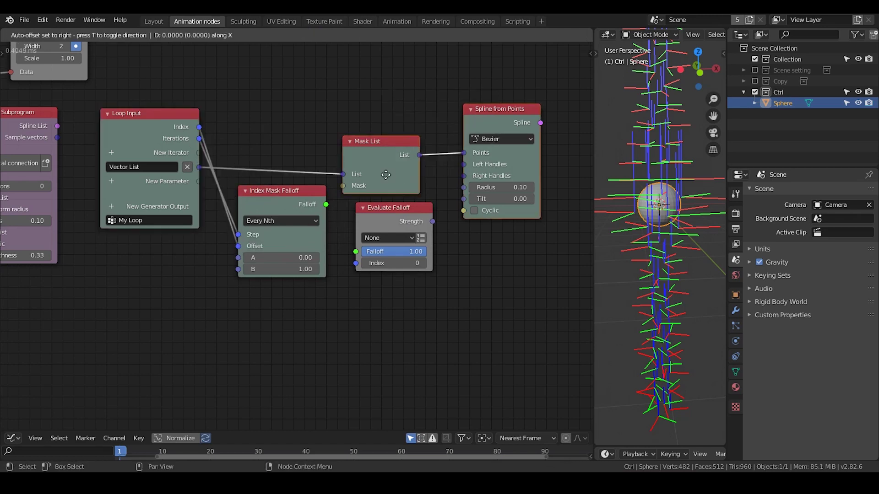
left_click(512, 162)
Link Index Mask Falloff to Evaluate Falloff, set the latter to a list of type Location, and feed Vector List into Locations.
left_click_drag(326, 205, 356, 251)
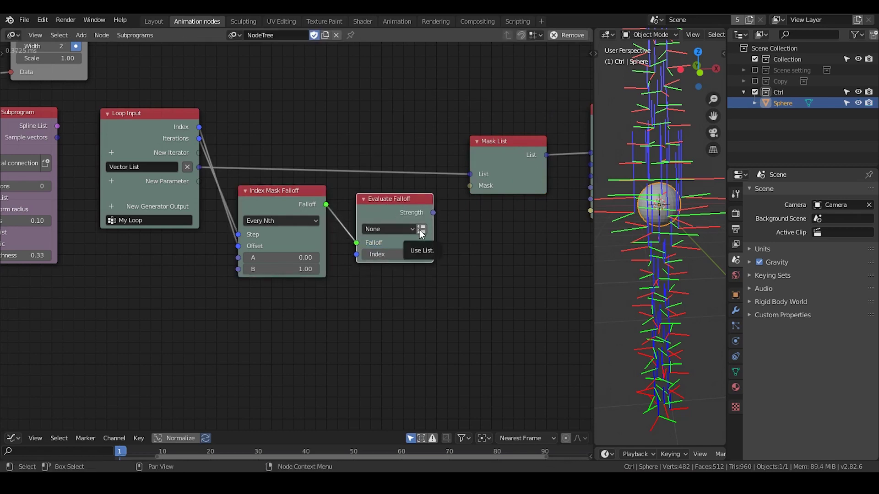
left_click(421, 229)
left_click(401, 229)
left_click(401, 253)
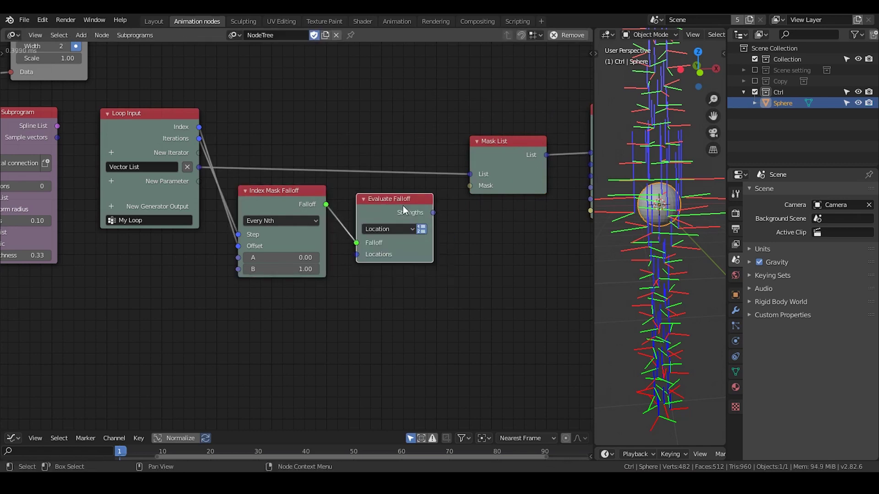
left_click_drag(198, 168, 356, 247)
middle_click_drag(386, 271, 332, 276)
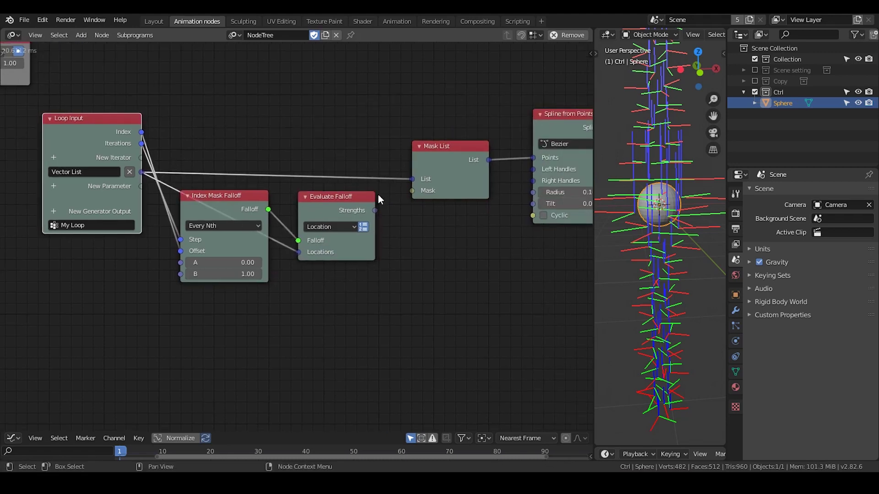
Connect Evaluate Falloff's Strengths output to Mask List's Mask input and move Spline from Points closer to Mask List.
left_click_drag(377, 210, 441, 160)
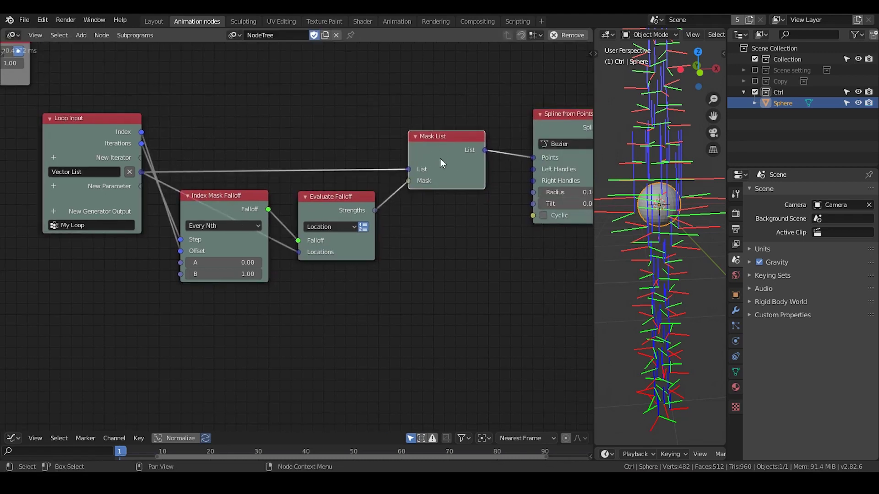
scroll(476, 253, "down", 1)
middle_click_drag(476, 254, 393, 246)
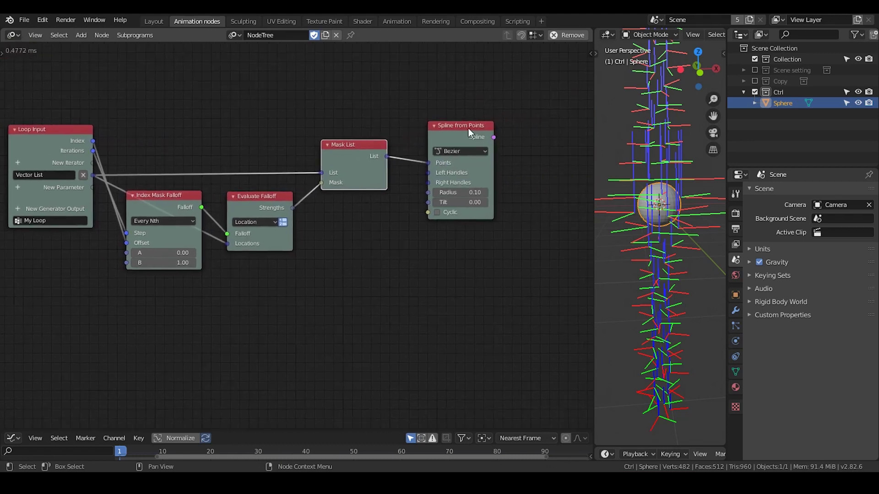
left_click_drag(468, 128, 442, 121)
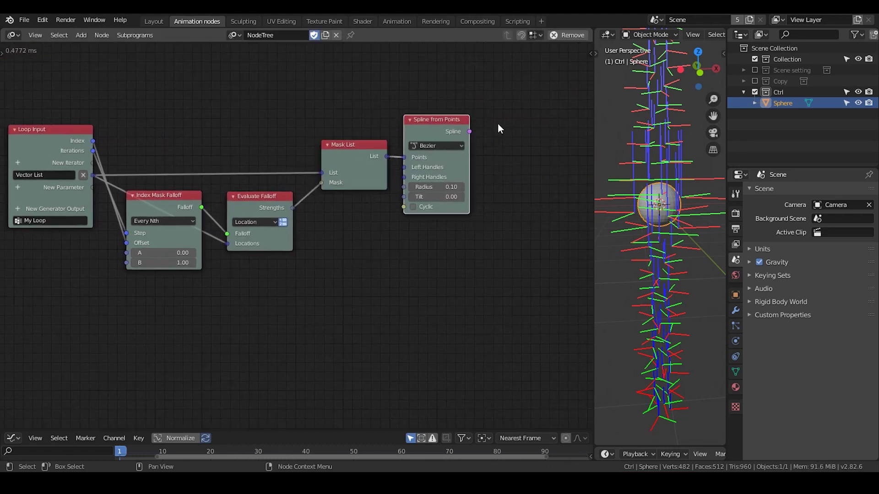
Add a Spline List generator output to the loop, place it after Spline from Points, and connect the Spline output to it.
left_click(17, 209)
type("spline")
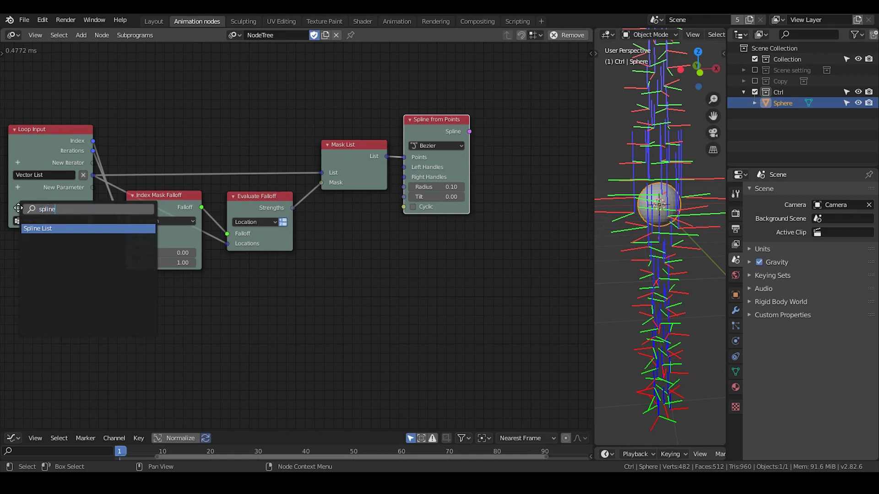
key("Return")
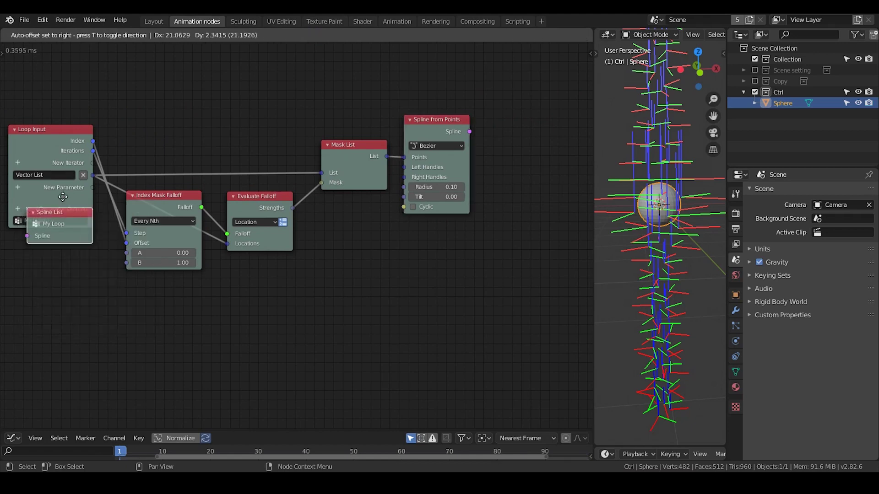
left_click(500, 111)
left_click_drag(469, 132, 502, 135)
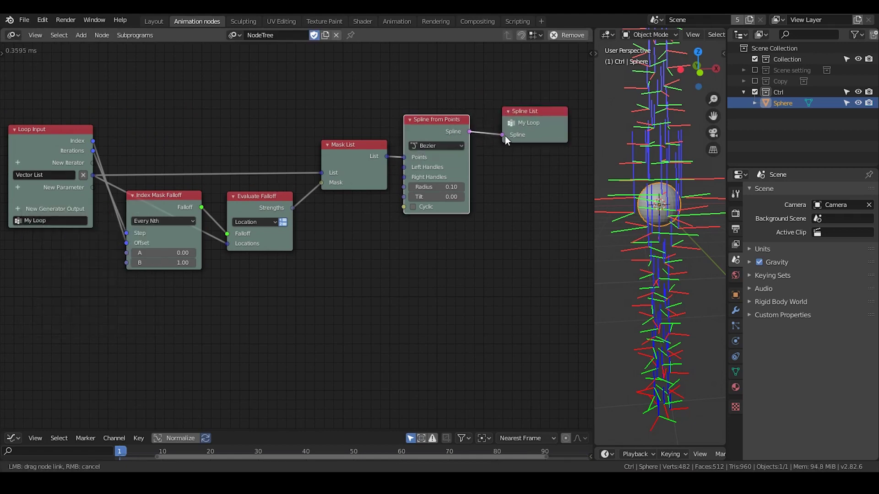
Add a Float parameter and a Float List parameter to the Loop Input node.
scroll(483, 157, "up", 2)
left_click_drag(468, 108, 482, 108)
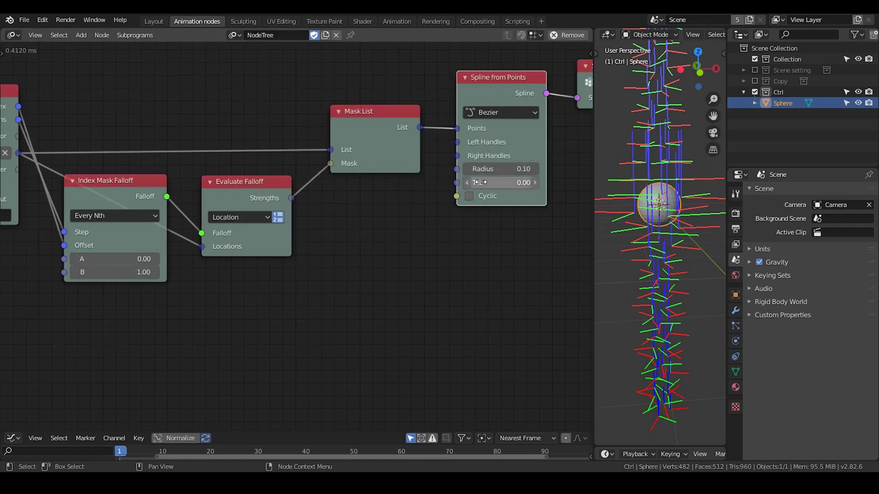
middle_click_drag(320, 211, 387, 203)
middle_click_drag(25, 147, 74, 149)
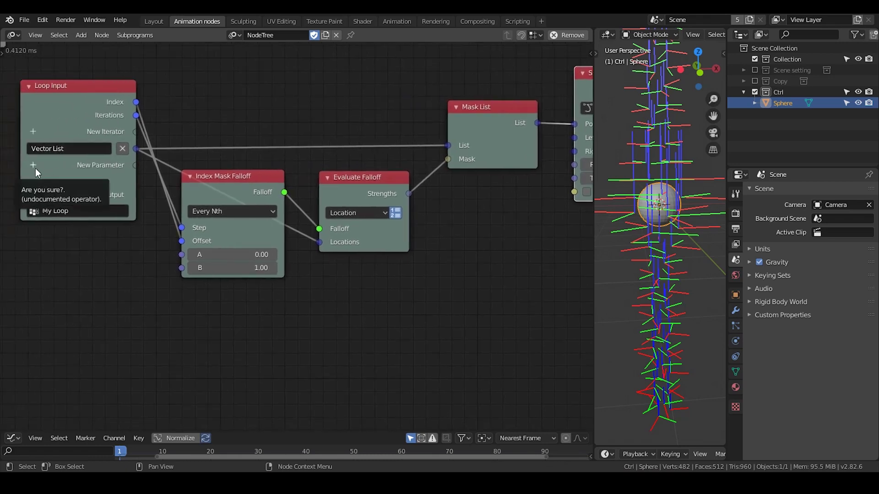
left_click(34, 169)
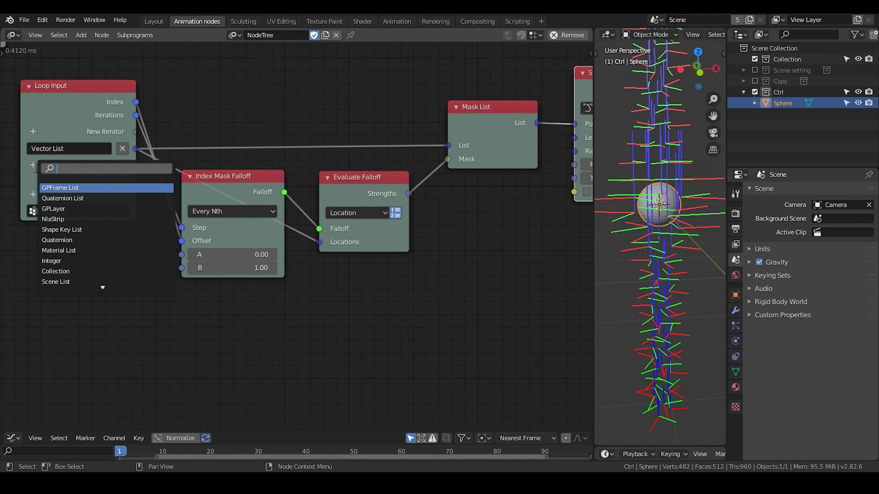
type("float")
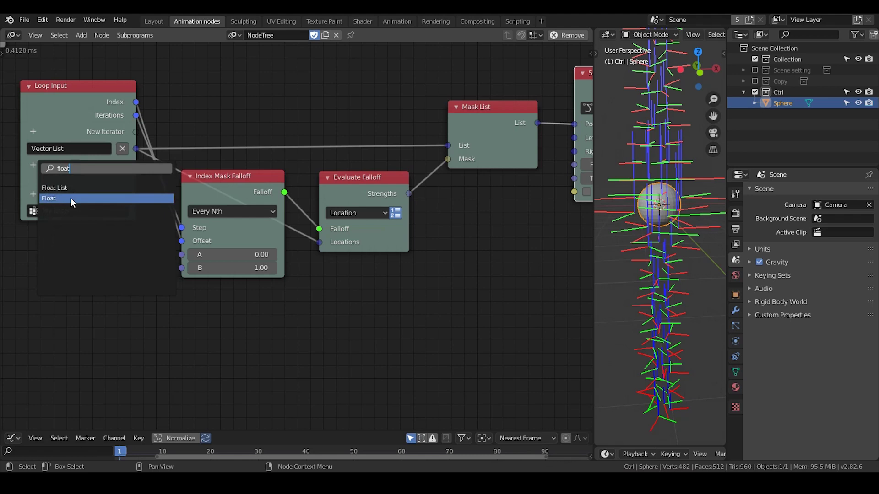
key("Return")
left_click(35, 176)
type("flo")
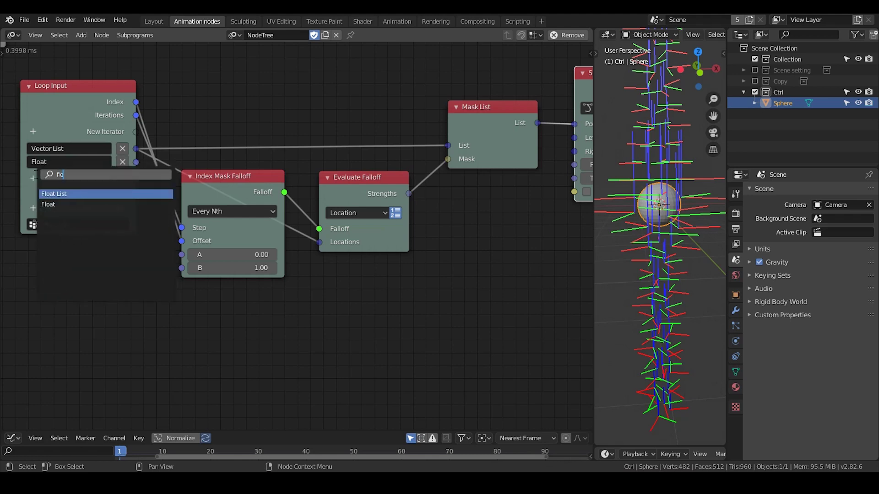
type("at")
key("Return")
Rename the loop's Float parameter to "Radius" and its Float List parameter to "Radius list".
double_click(58, 162)
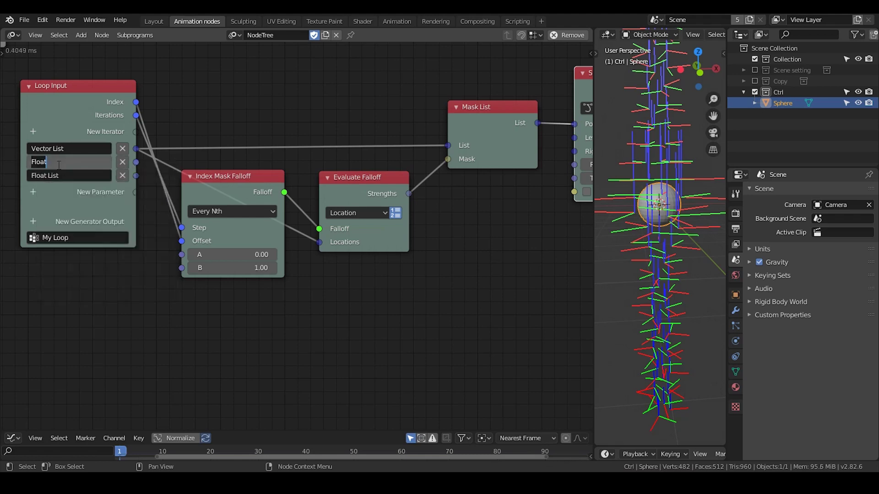
type("Radius")
key("Return")
double_click(66, 174)
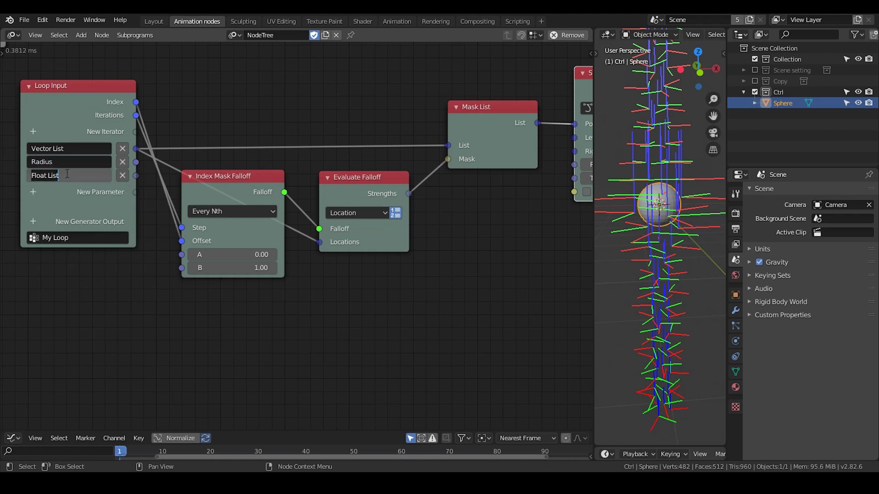
type("Radius")
key("ctrl+a")
left_click(67, 174)
type("list")
key("Return")
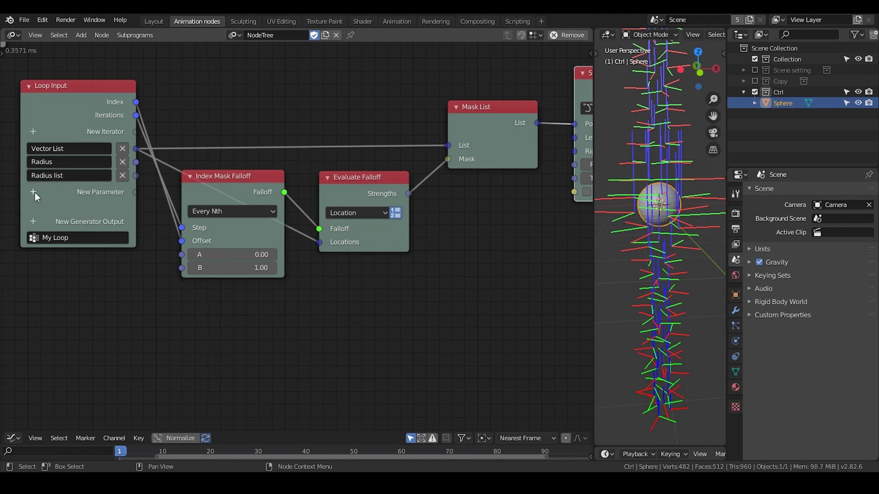
Add a Boolean parameter to the Loop Input node and name it "Uniform radius".
left_click(33, 192)
type("boo")
key("Down")
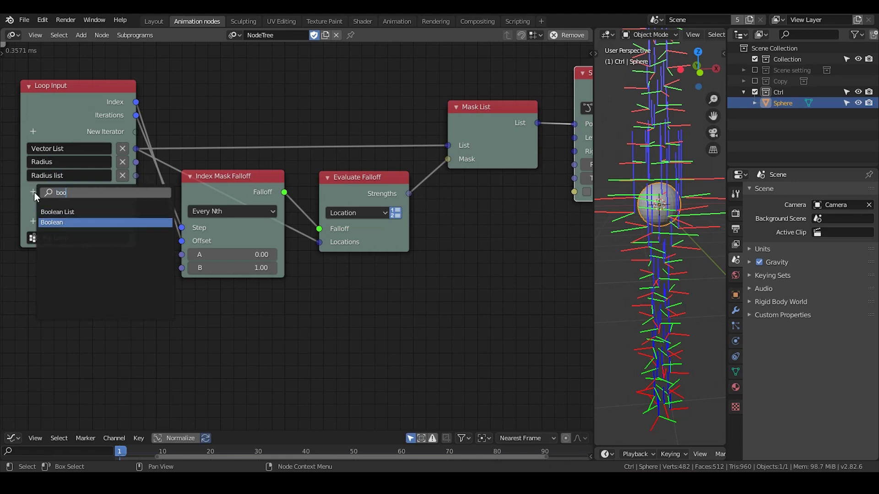
key("Return")
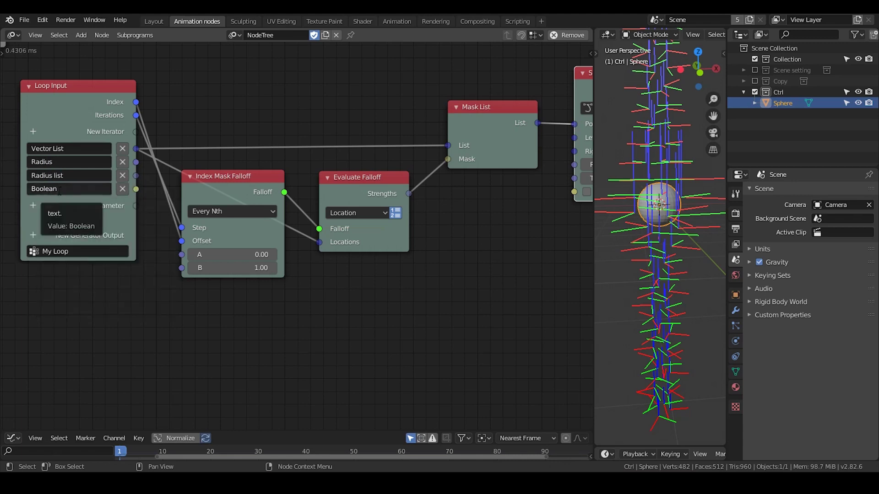
double_click(59, 191)
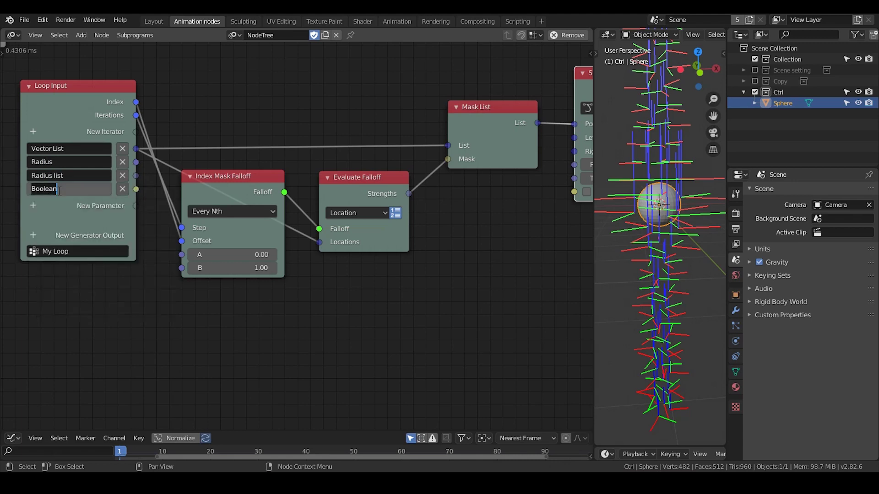
type("Uniform radius")
key("Return")
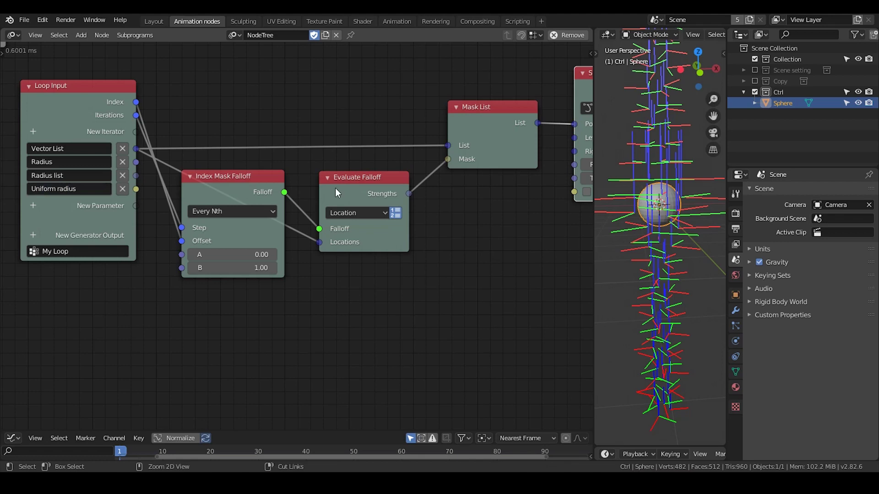
Add a Switch node below Mask List and connect the loop's Uniform radius parameter to its Condition input.
key("ctrl+a")
type("swtic")
key("BackSpace")
key("BackSpace")
key("BackSpace")
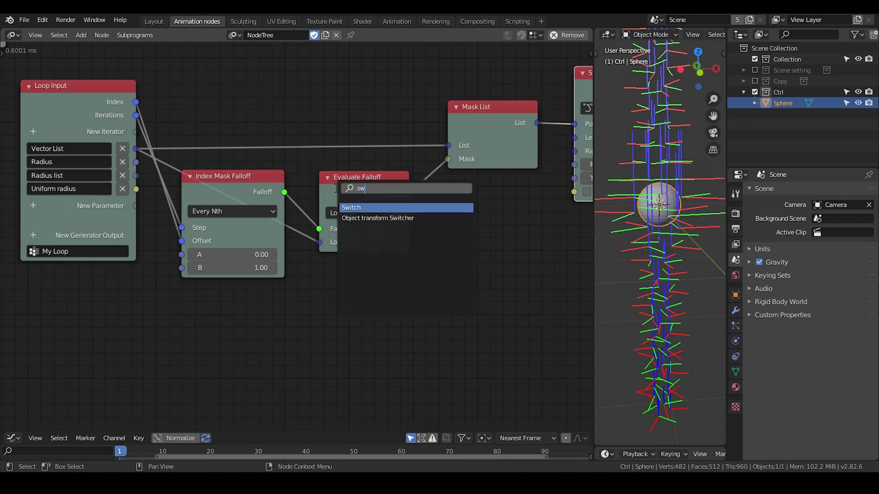
key("Return")
left_click(457, 201)
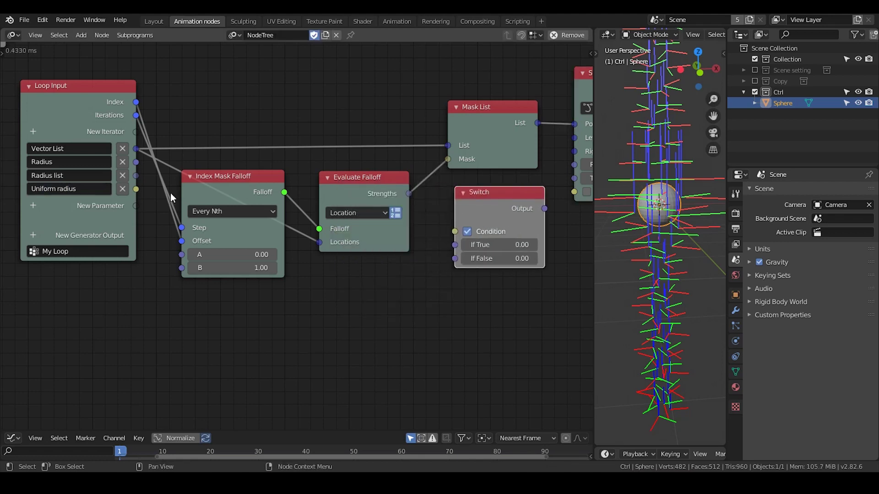
left_click_drag(136, 189, 456, 235)
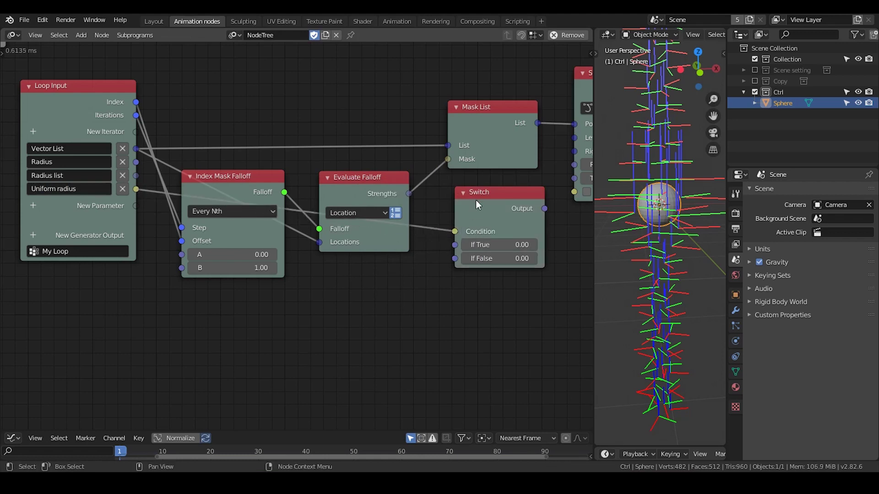
Connect the loop's Radius parameter to Spline from Points' Radius input and place a duplicate of that node below it.
left_click_drag(136, 162, 574, 166)
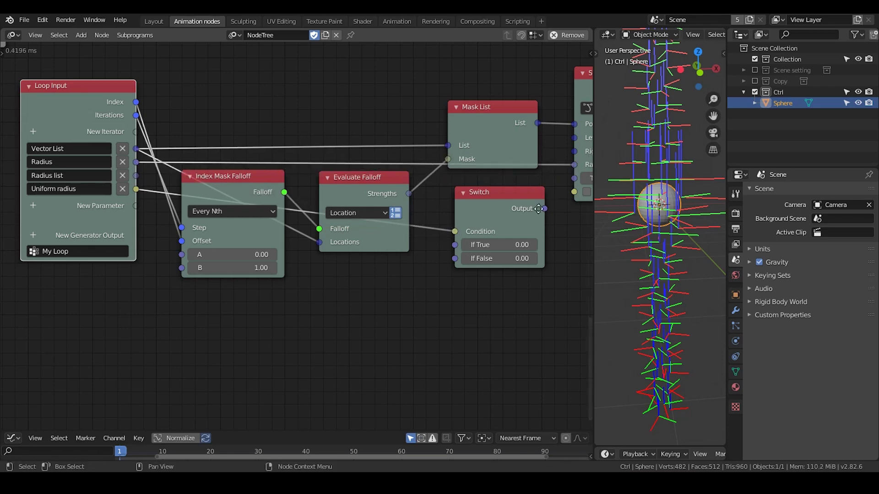
middle_click_drag(545, 208, 413, 209)
left_click(480, 88)
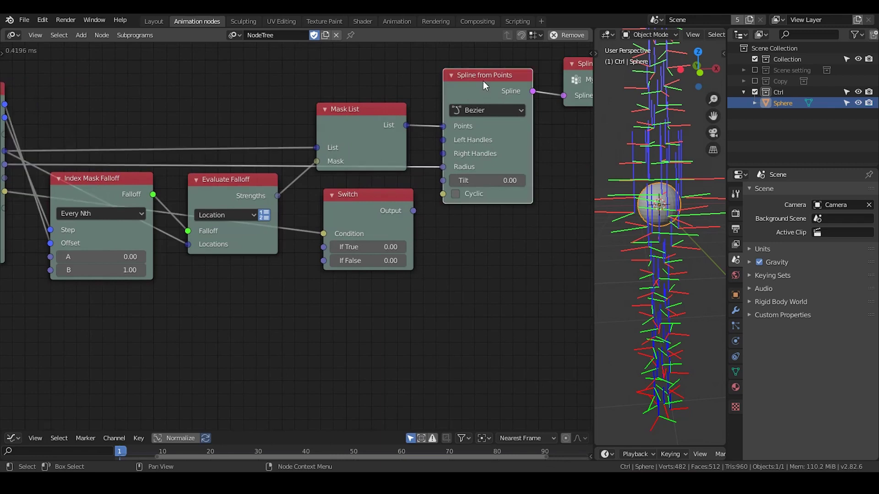
key("shift+d")
left_click(495, 181)
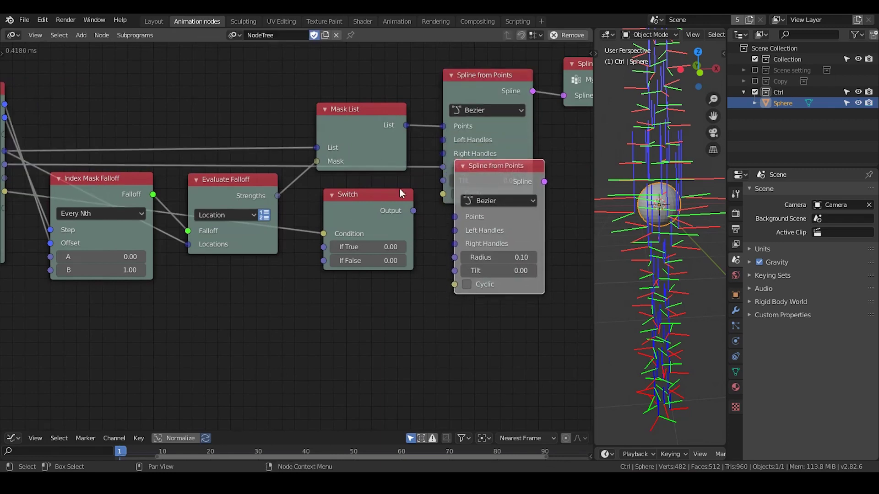
Connect Mask List's output to the duplicated Spline from Points' Points input and the Radius list parameter to its Radius input.
left_click_drag(406, 125, 455, 217)
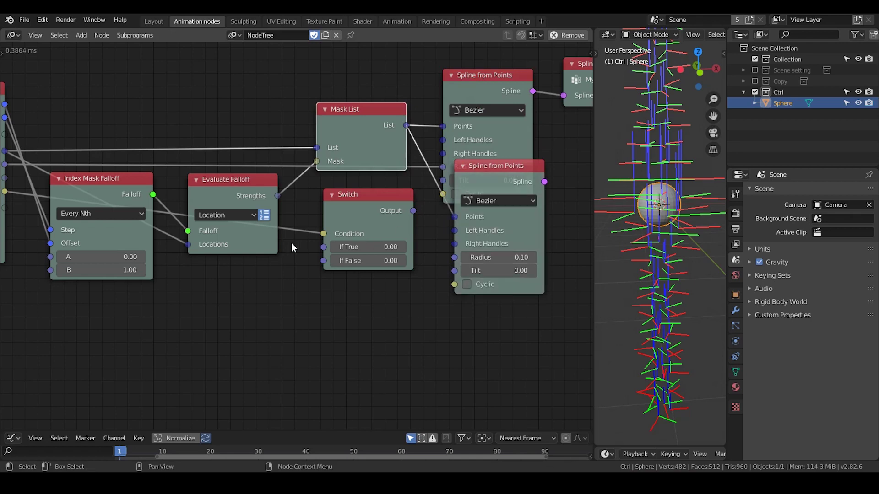
scroll(321, 239, "down", 1)
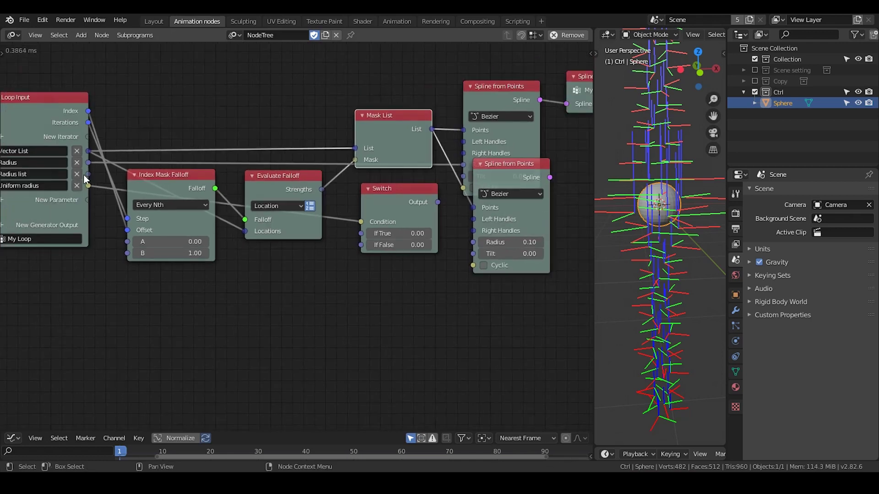
left_click_drag(87, 174, 470, 240)
left_click_drag(510, 167, 502, 163)
Move the Switch node between the two Spline from Points nodes and the Spline List output.
left_click_drag(394, 195, 575, 178)
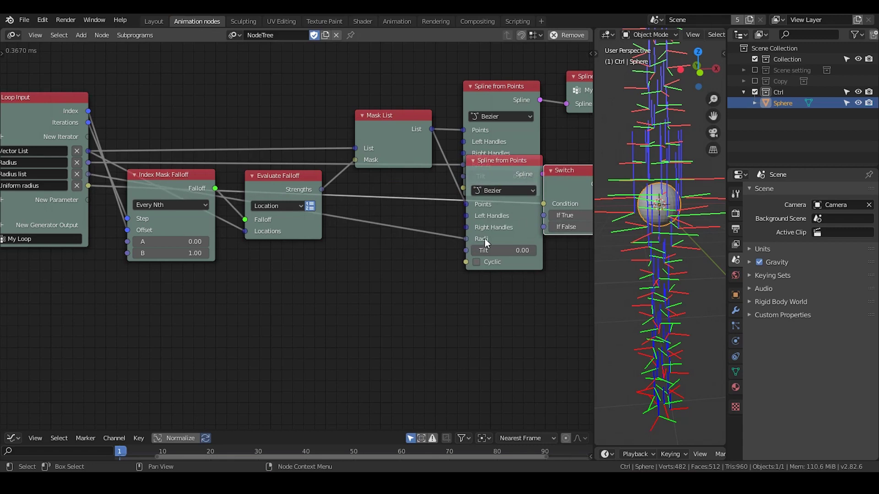
middle_click_drag(95, 191, 119, 185)
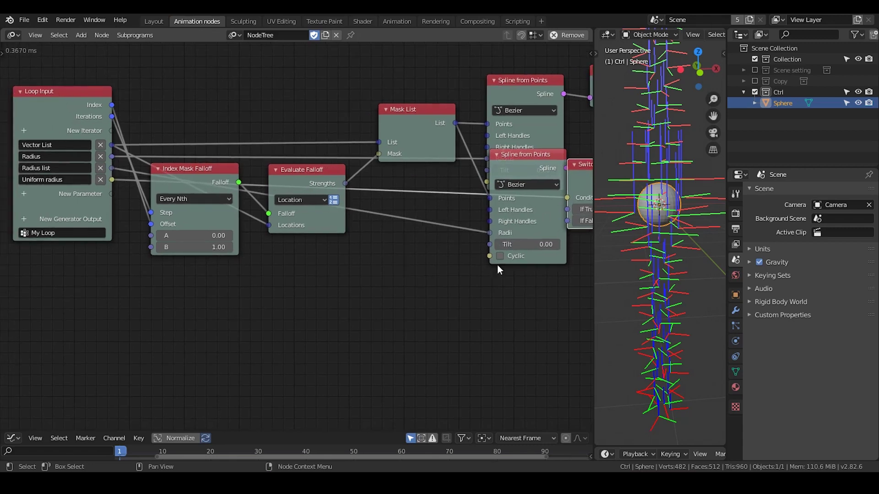
middle_click_drag(524, 287, 344, 295)
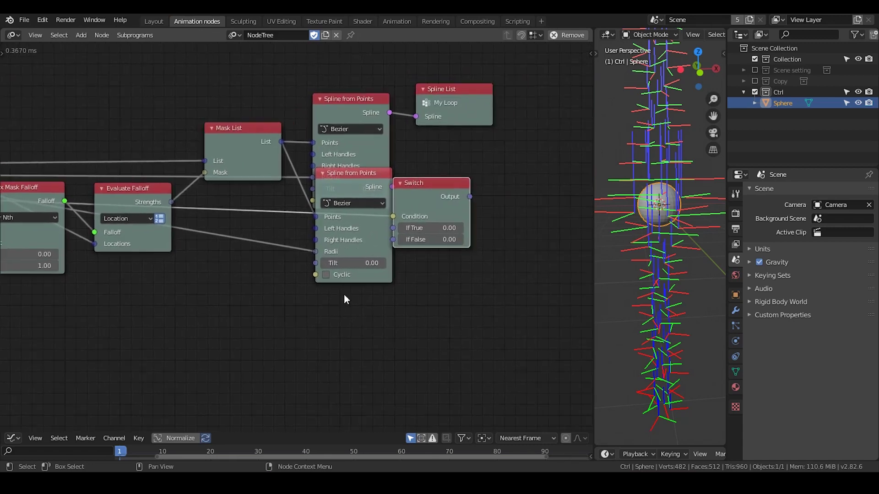
left_click_drag(435, 193, 457, 147)
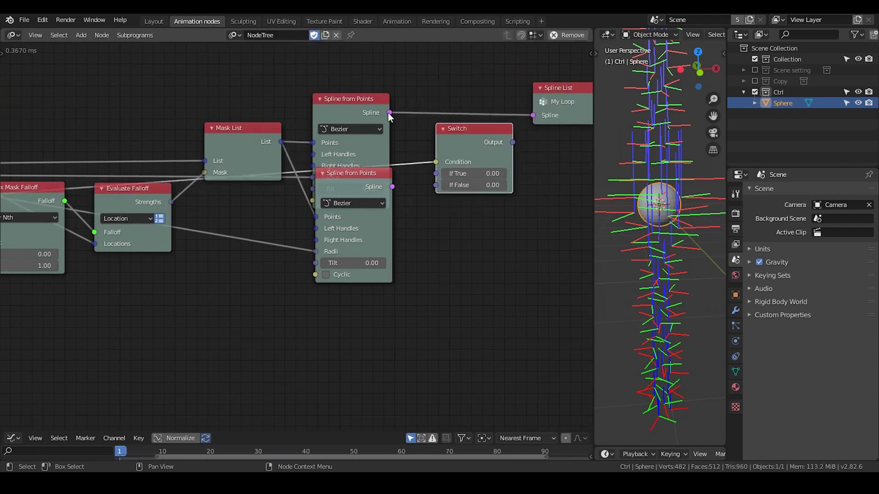
Route the upper spline into the Switch's If True, the lower into If False, and the Switch's Output into Spline List.
left_click_drag(389, 113, 435, 174)
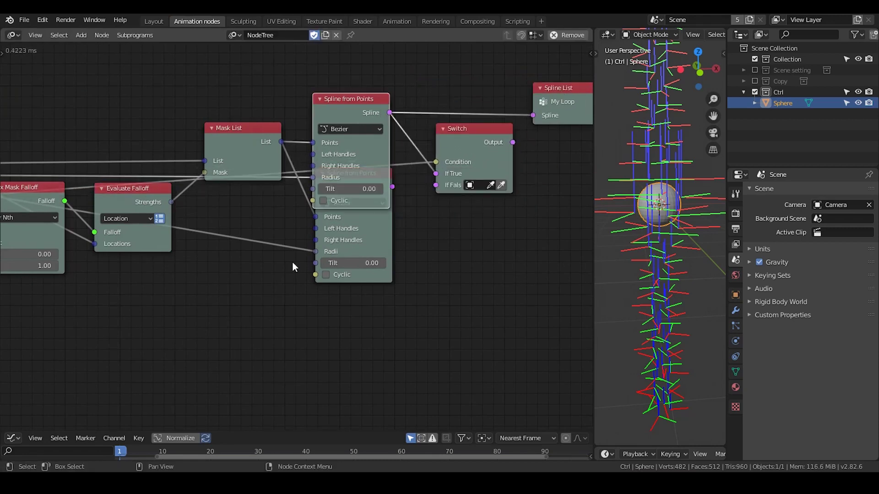
left_click_drag(360, 113, 363, 87)
left_click_drag(392, 186, 435, 185)
left_click_drag(512, 142, 532, 140)
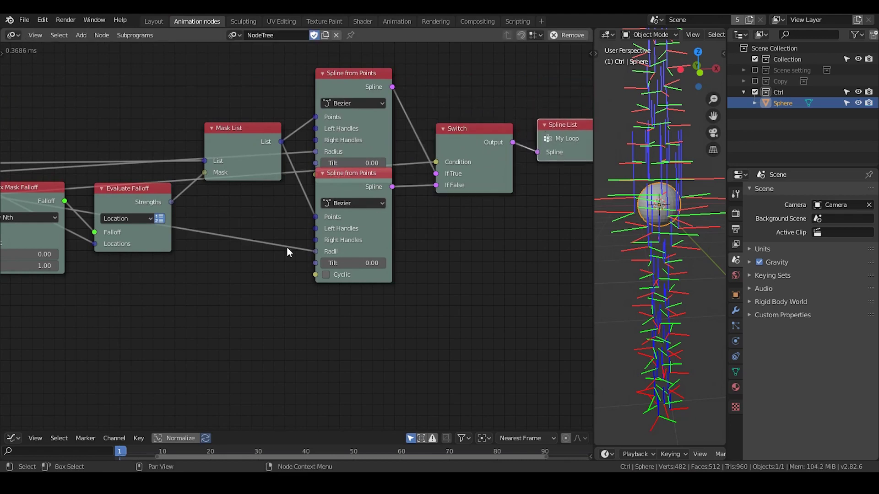
Space the two Spline from Points nodes apart and expose the upper one's Cyclic input as a new Loop Input parameter.
middle_click_drag(287, 247, 428, 234)
left_click_drag(486, 166, 486, 179)
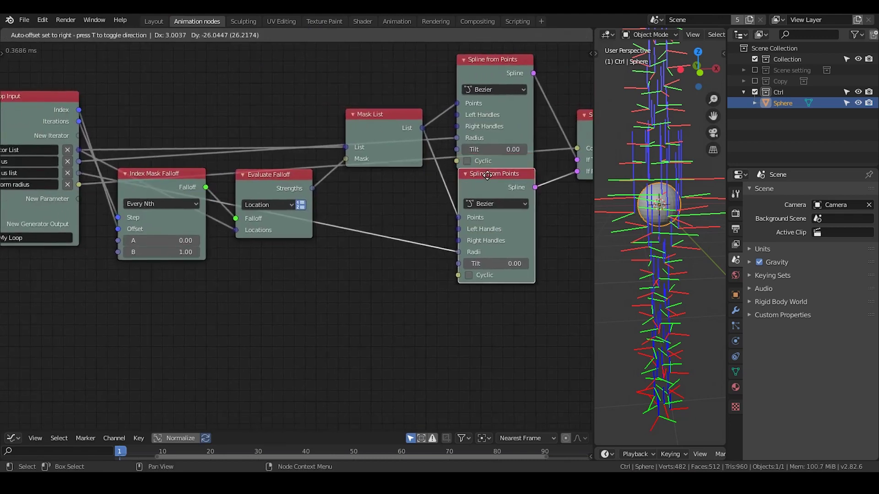
middle_click_drag(422, 178, 496, 168)
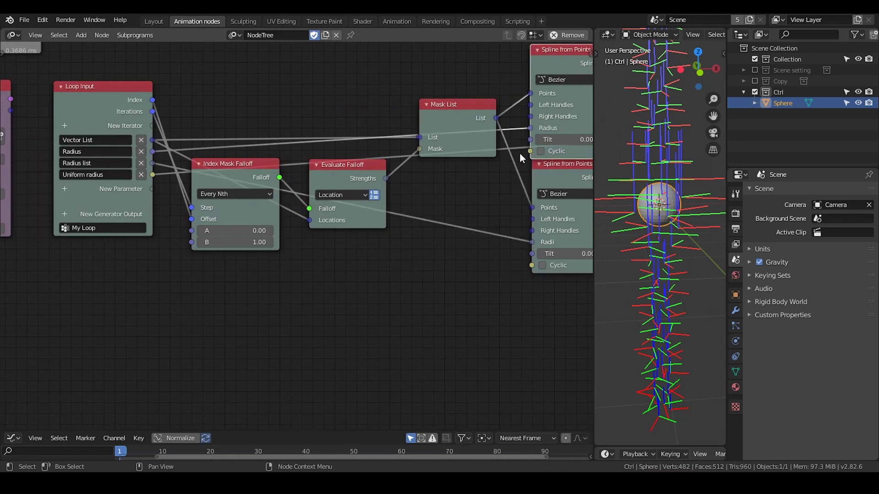
left_click_drag(530, 151, 153, 191)
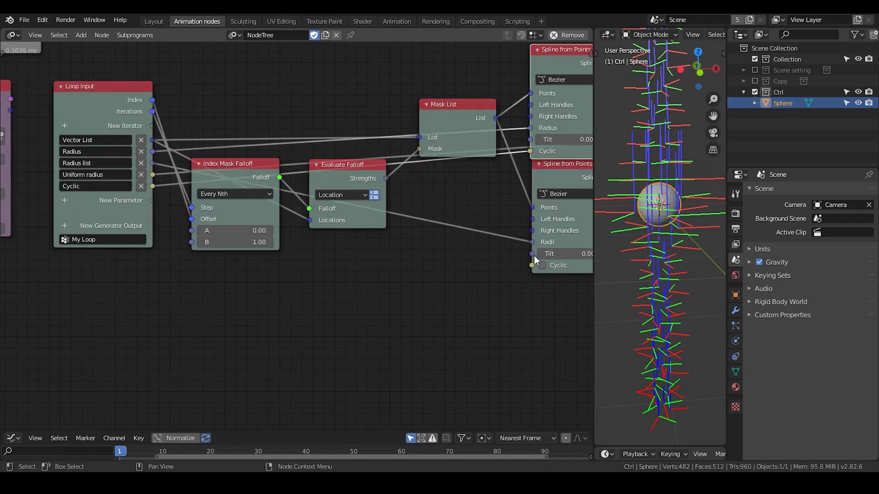
Link the lower Spline from Points' Cyclic input to the Cyclic parameter, and remove that parameter from the Loop Input.
left_click_drag(532, 268, 153, 187)
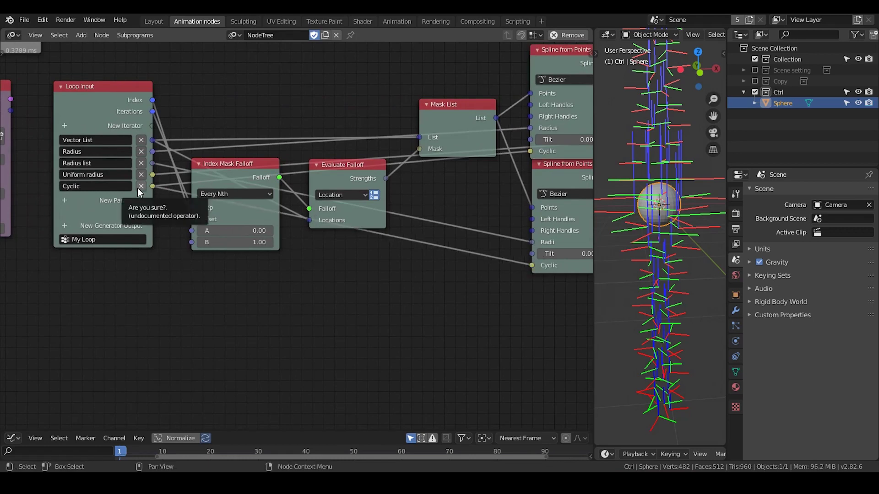
left_click(140, 186)
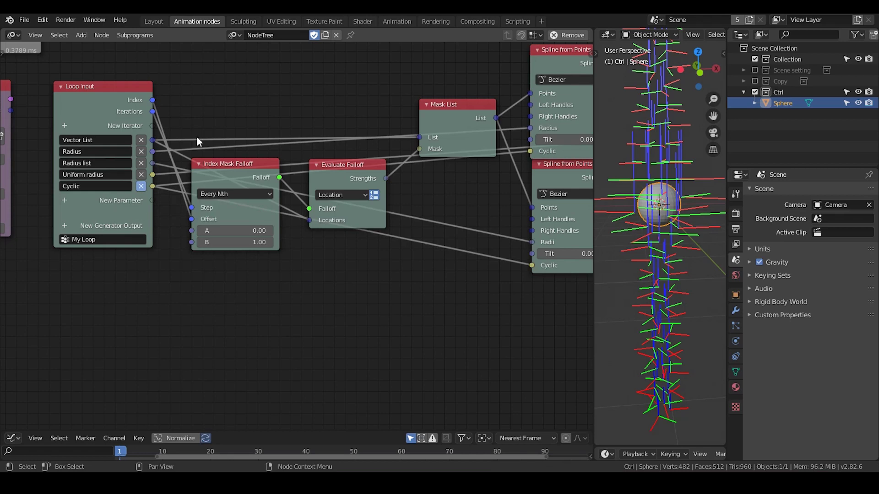
Move the Spline List output aside and insert a Smooth Bezier Spline node between Switch and Spline List.
middle_click_drag(468, 222, 217, 238)
scroll(218, 237, "down", 1)
middle_click_drag(423, 161, 361, 161)
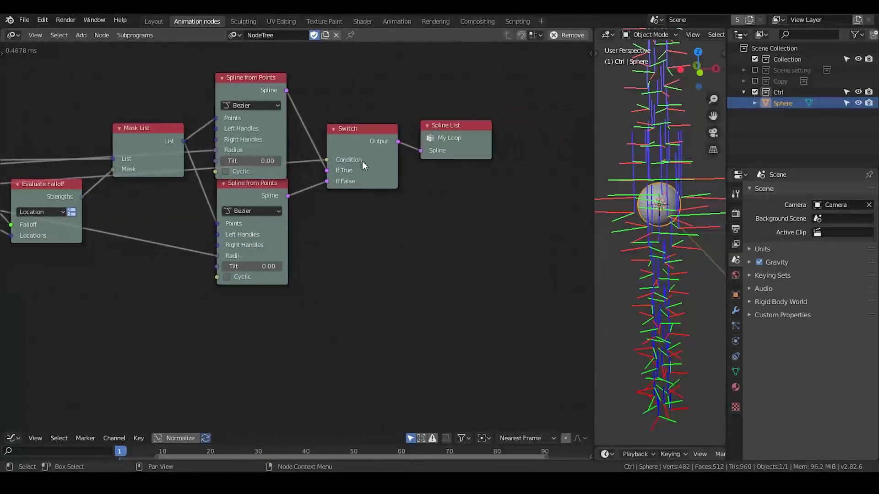
left_click_drag(479, 123, 530, 112)
key("ctrl+a")
type("smoo")
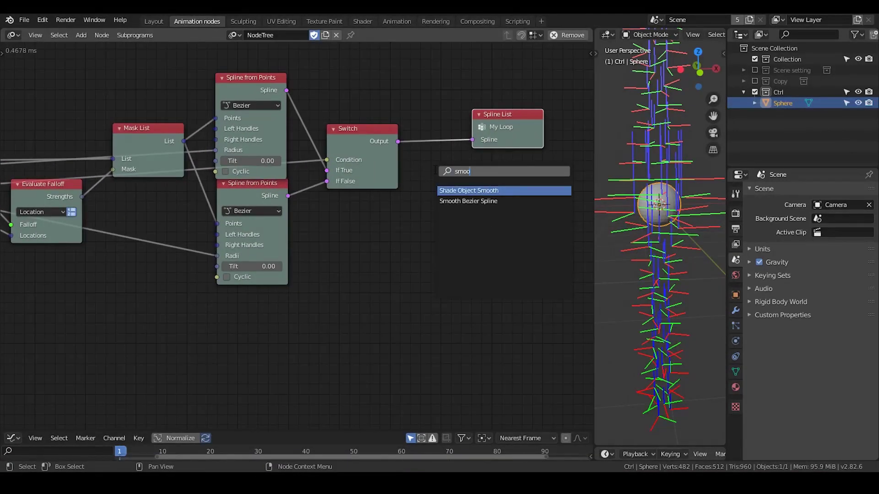
key("Down")
key("Return")
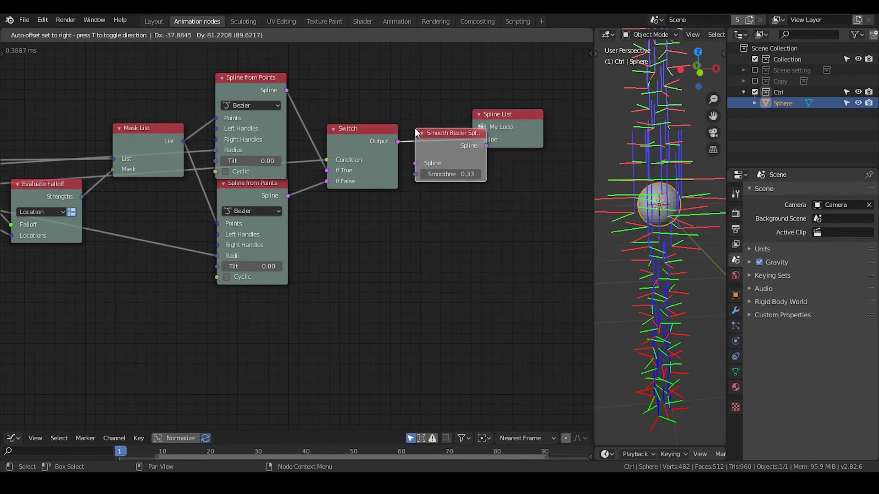
left_click(415, 130)
Expose the Smooth Bezier Spline's Smoothness input as a new Loop Input parameter.
scroll(273, 243, "down", 2)
middle_click_drag(273, 243, 348, 221)
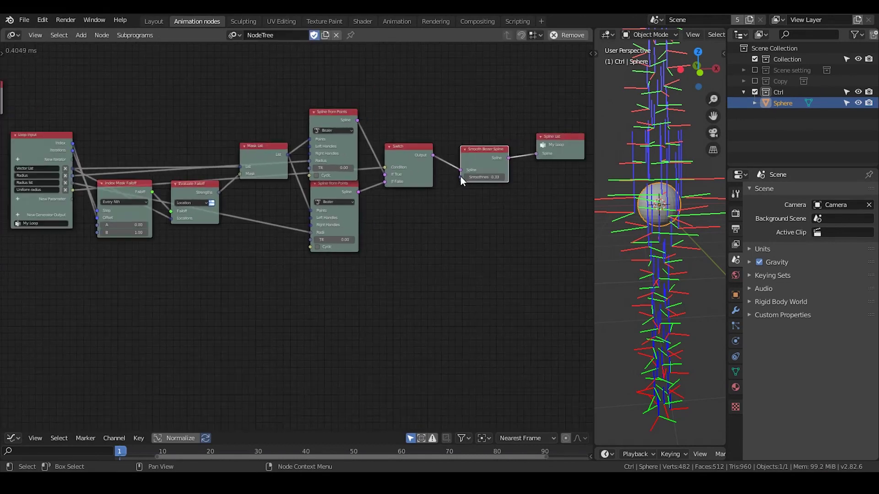
left_click_drag(460, 178, 73, 197)
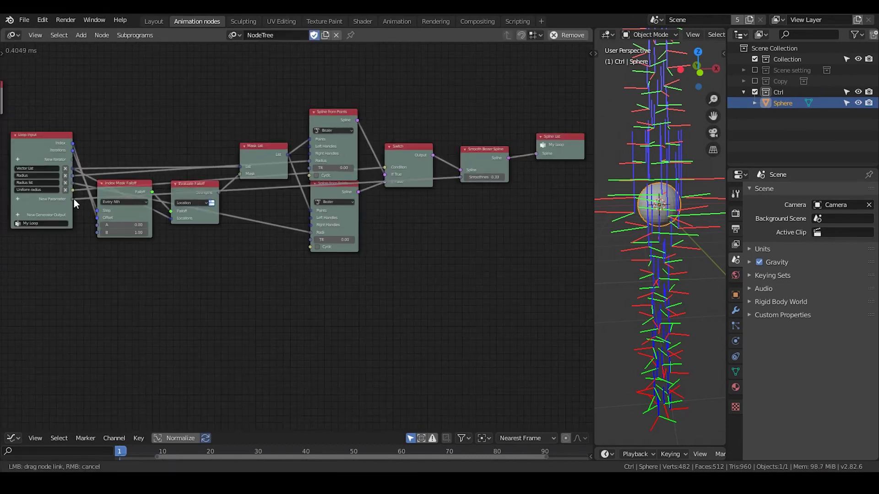
Reorder the Loop Input parameters so that Uniform radius sits directly above Radius.
middle_click_drag(110, 196, 237, 204)
scroll(236, 206, "up", 2)
scroll(234, 212, "down", 1)
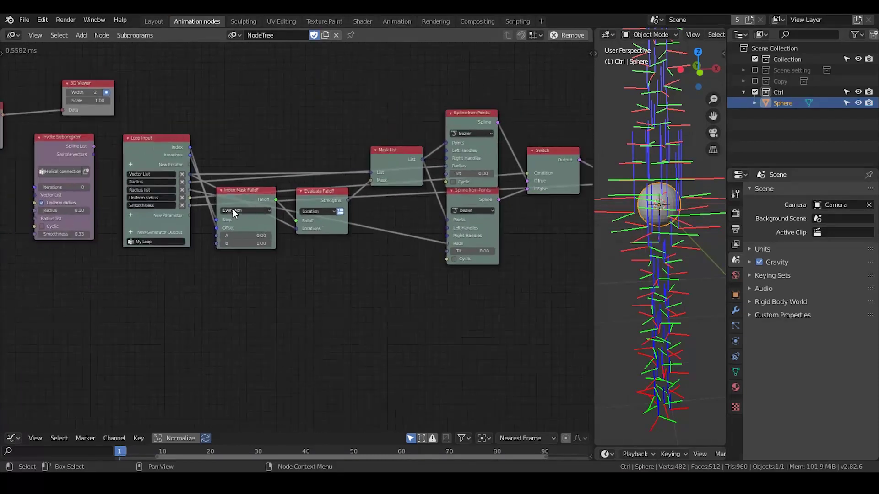
scroll(223, 208, "up", 1)
scroll(179, 155, "up", 4)
middle_click_drag(110, 107, 173, 124)
left_click(169, 118)
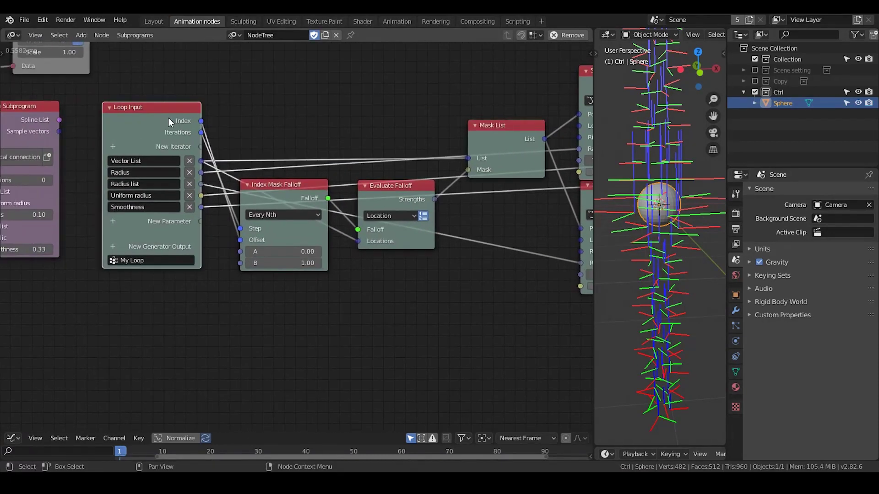
key("n")
left_click(510, 206)
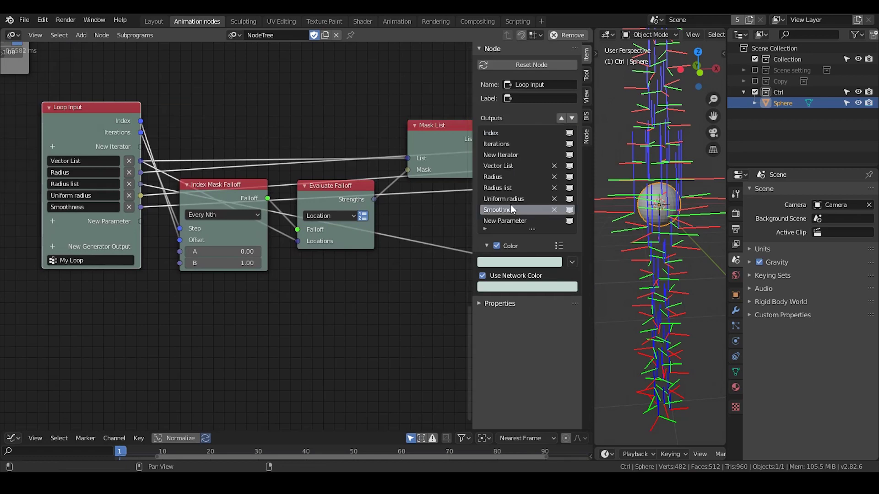
left_click(508, 196)
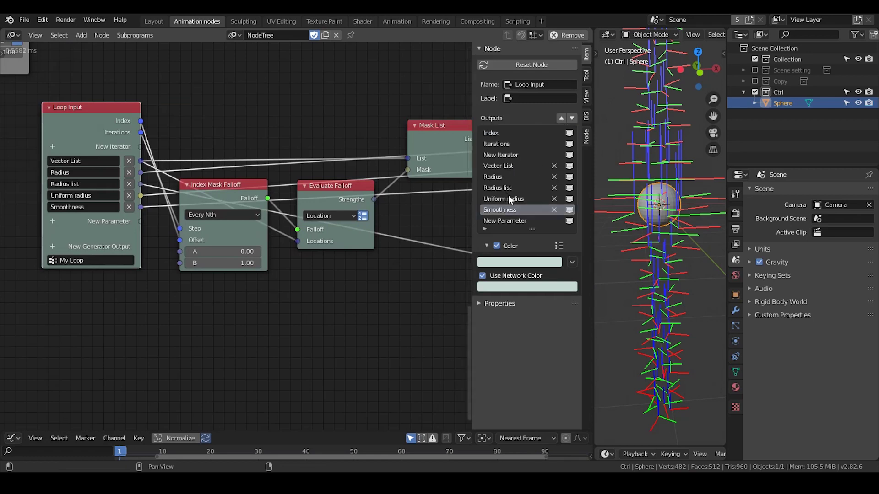
left_click(561, 119)
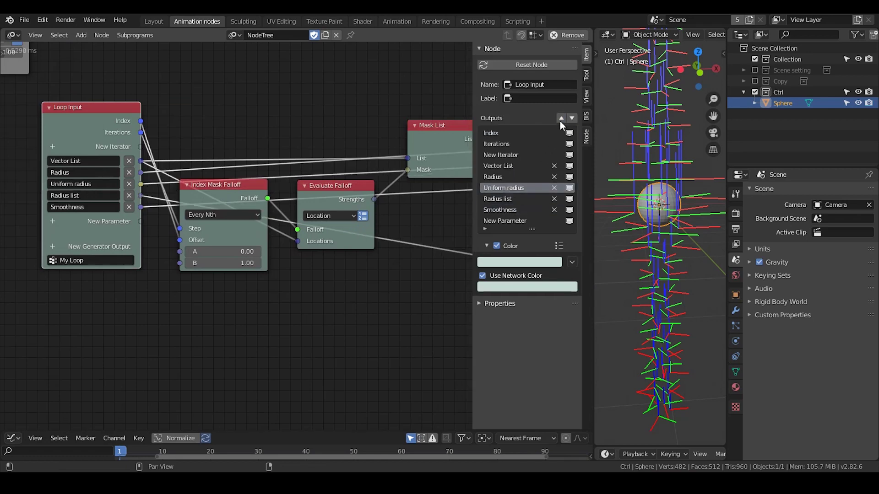
left_click(561, 118)
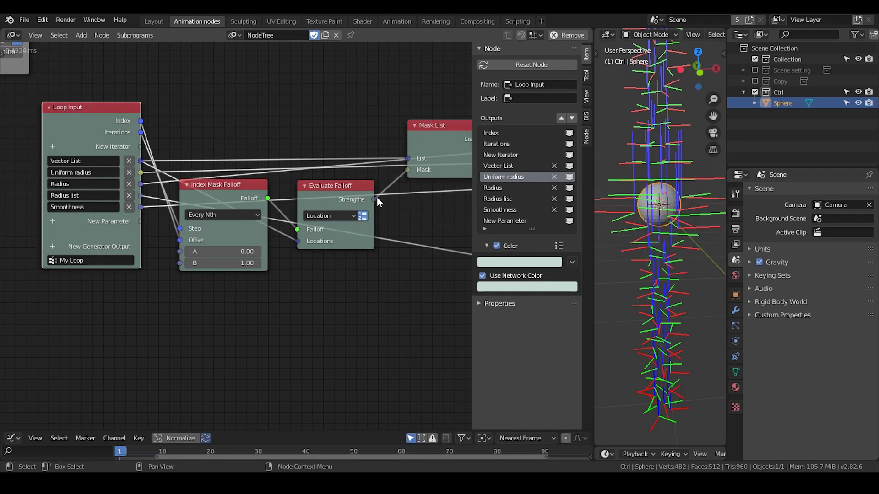
key("n")
Collapse the Index Mask Falloff node and move it lower, clear of the links around it.
middle_click_drag(375, 200, 337, 202)
left_click(209, 185)
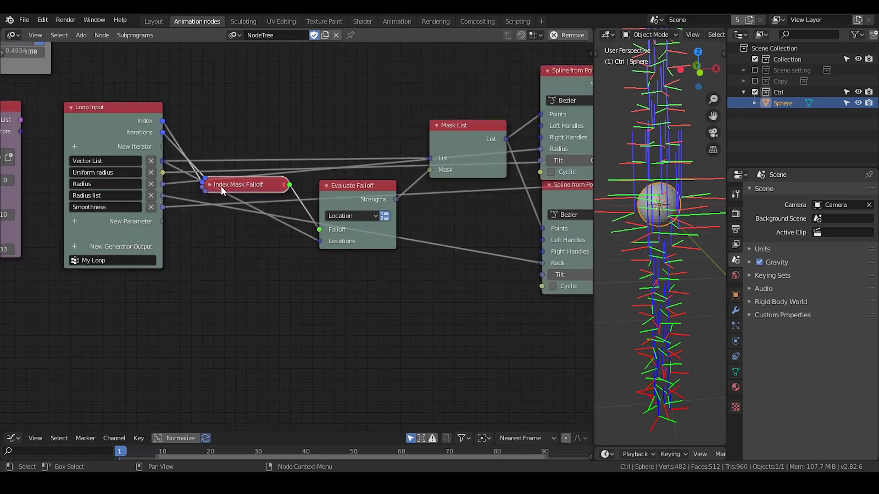
left_click_drag(221, 186, 212, 235)
Rename the loop subprogram as Helical cnx tut.
middle_click_drag(180, 185, 305, 169)
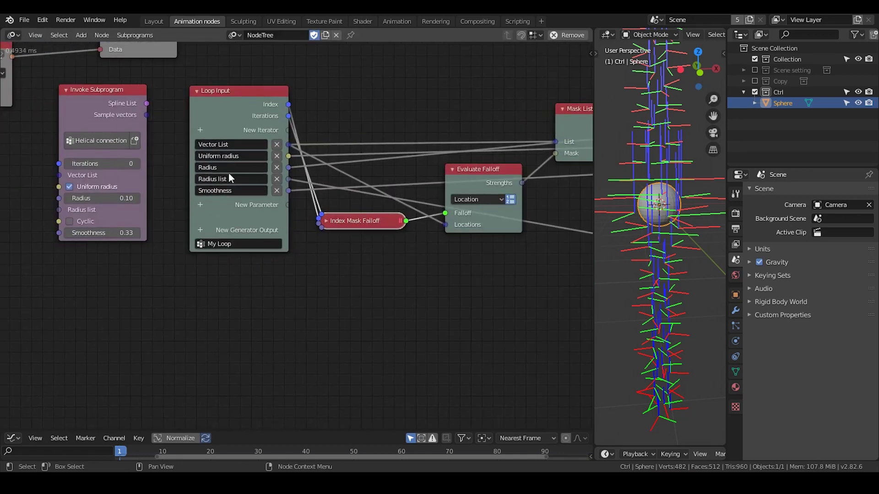
left_click(238, 244)
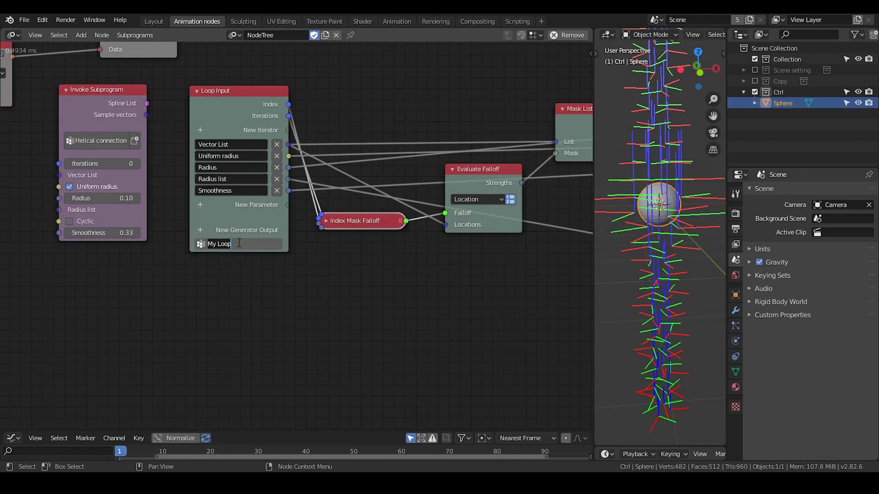
type("Helical cnx tut")
key("Return")
Add an Invoke Subprogram node for Helical cnx tut and place it above the Loop Input node.
middle_click_drag(229, 256, 255, 230)
key("ctrl+a")
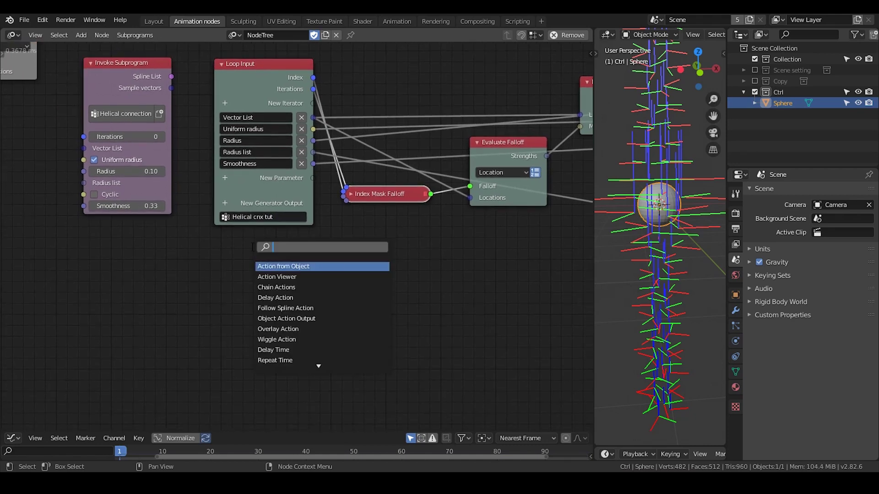
type("helical")
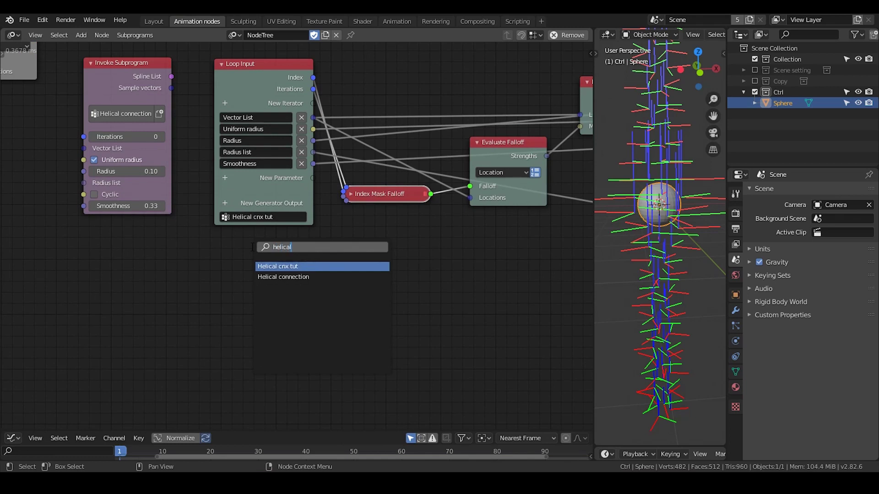
key("Return")
left_click(213, 239)
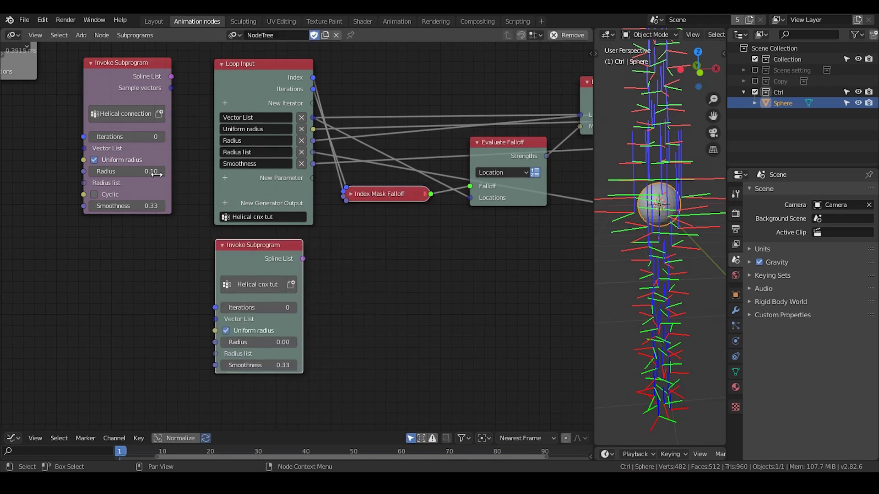
scroll(163, 182, "up", 1)
middle_click_drag(170, 187, 252, 331)
key("g")
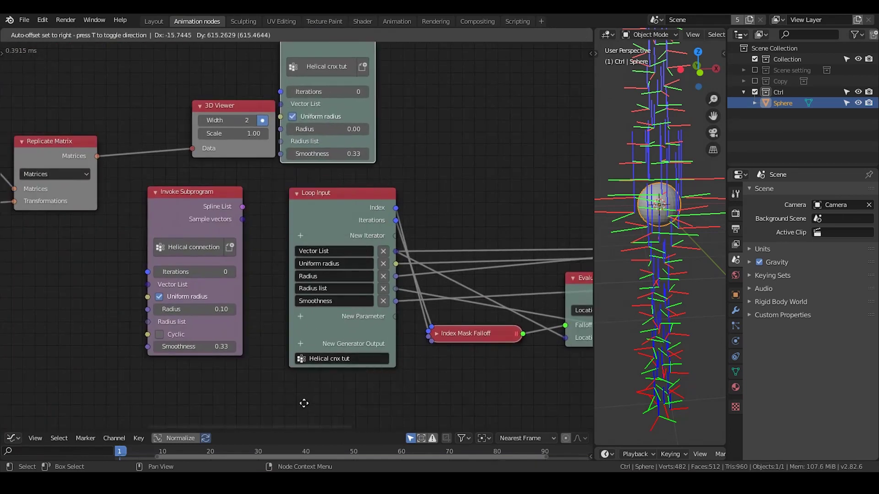
left_click(316, 415)
Delete the Invoke Subprogram node for Helical connection and move the 3D Viewer closer to Replicate Matrix.
middle_click_drag(246, 246, 262, 267)
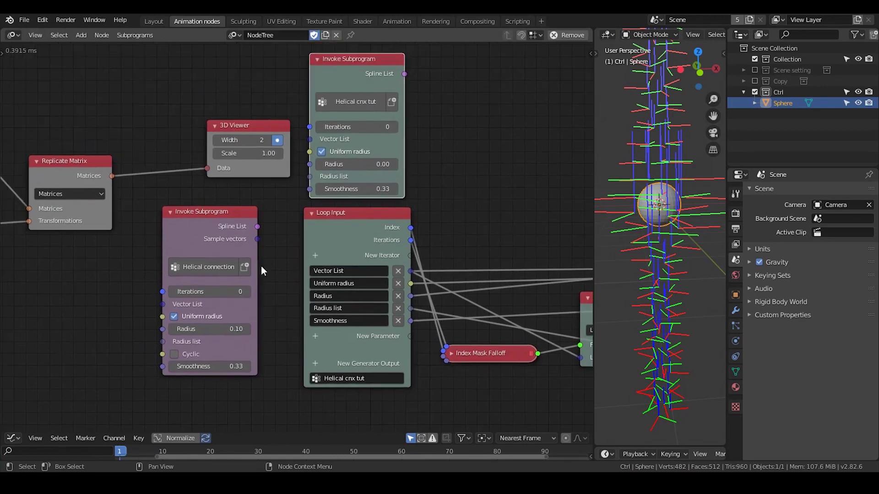
left_click(225, 226)
key("Delete")
left_click(247, 128)
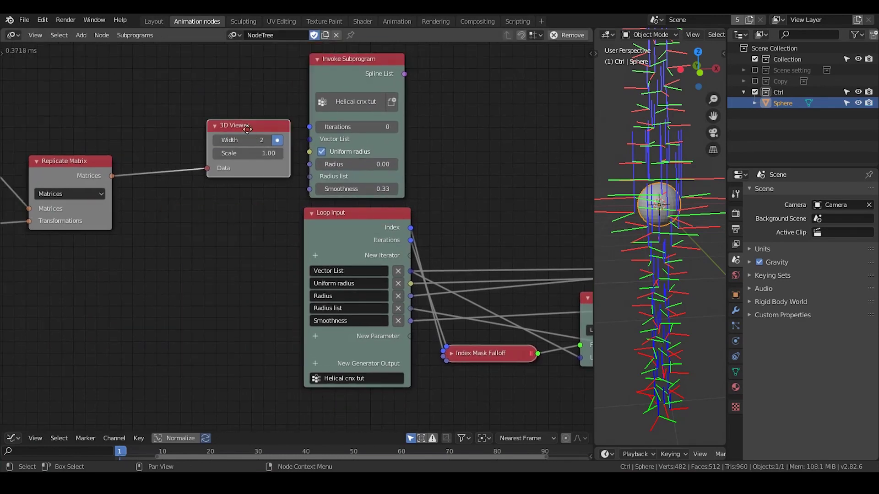
left_click_drag(247, 128, 201, 173)
Collapse the Evaluate Falloff node and shift it and the Mask List node closer to the Loop Input.
middle_click_drag(464, 339, 291, 321)
scroll(314, 325, "down", 2)
middle_click_drag(388, 322, 320, 315)
left_click_drag(430, 222, 409, 213)
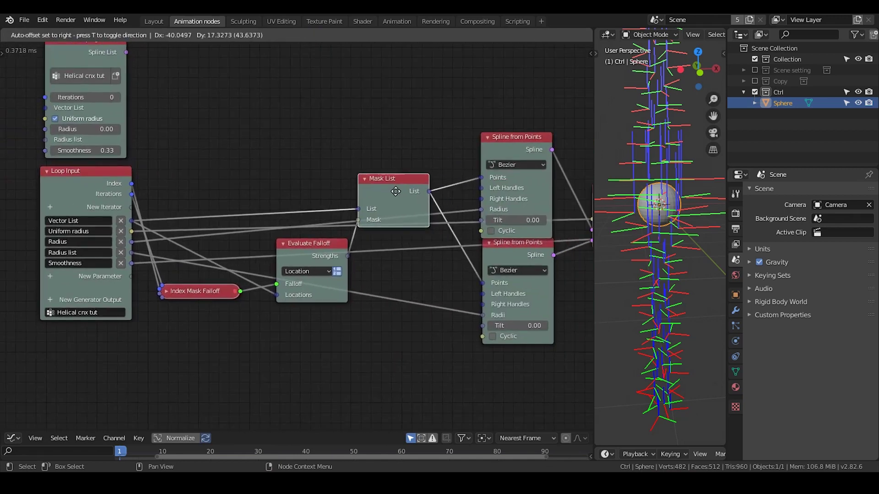
left_click(284, 244)
left_click_drag(301, 248, 281, 249)
left_click_drag(373, 196, 362, 201)
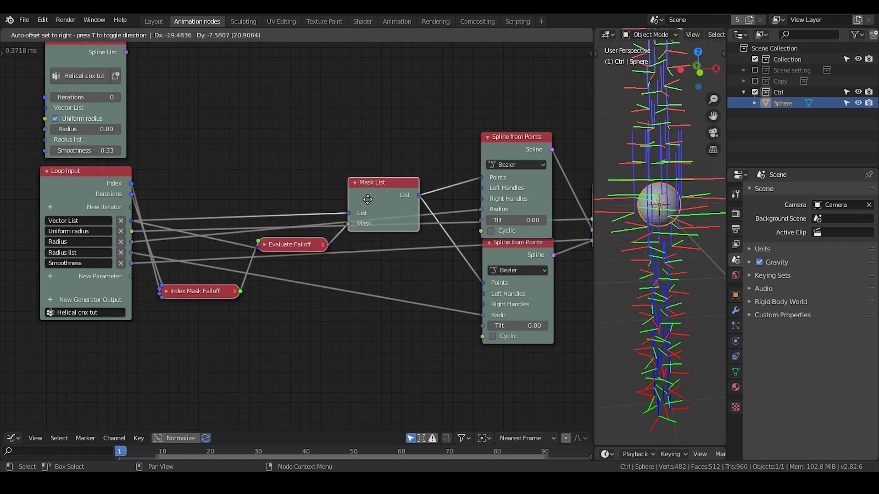
middle_click_drag(406, 315, 384, 310)
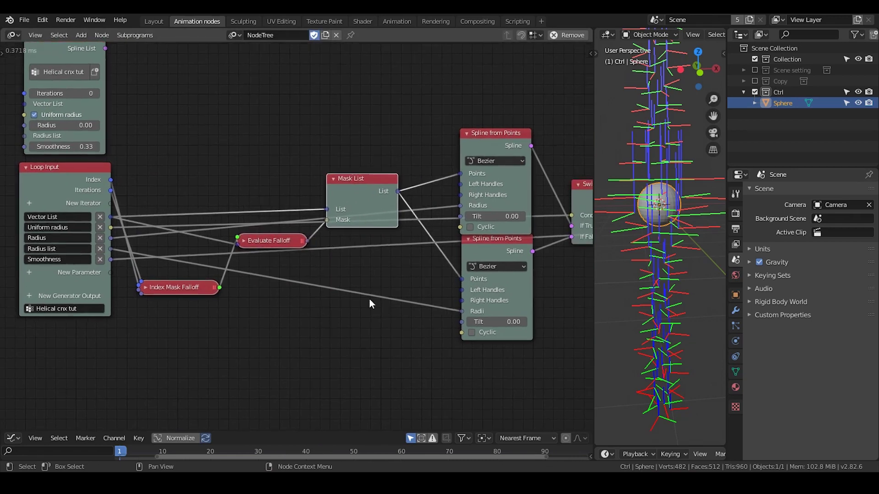
Add a 3D Viewer beside the Helical cnx tut node and connect its Spline List output to the viewer's Data.
middle_click_drag(234, 262, 294, 299)
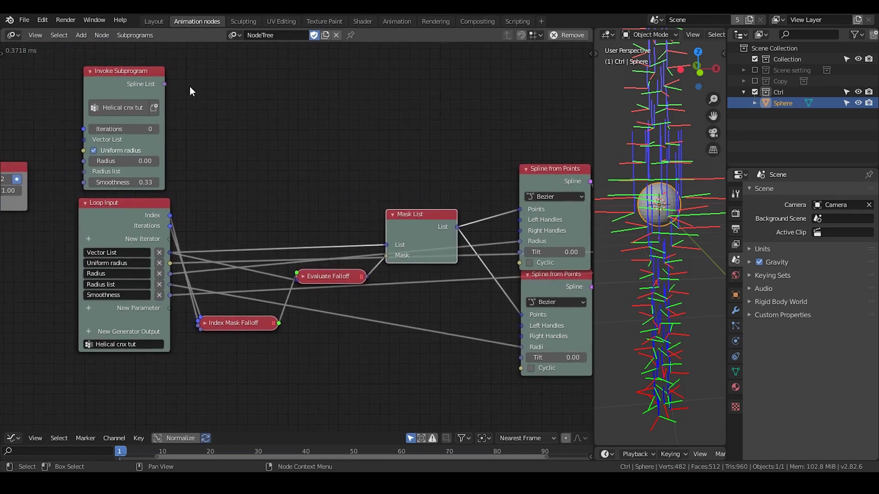
key("ctrl+a")
type("3d")
key("Return")
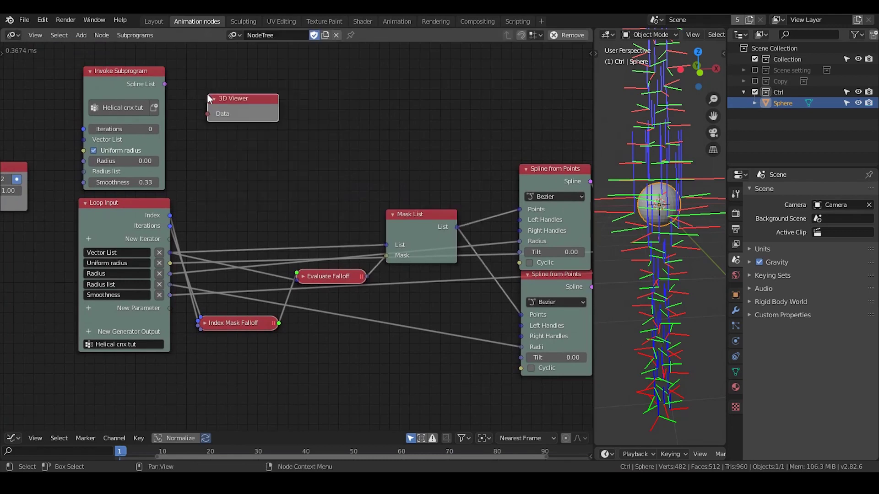
left_click_drag(164, 83, 206, 112)
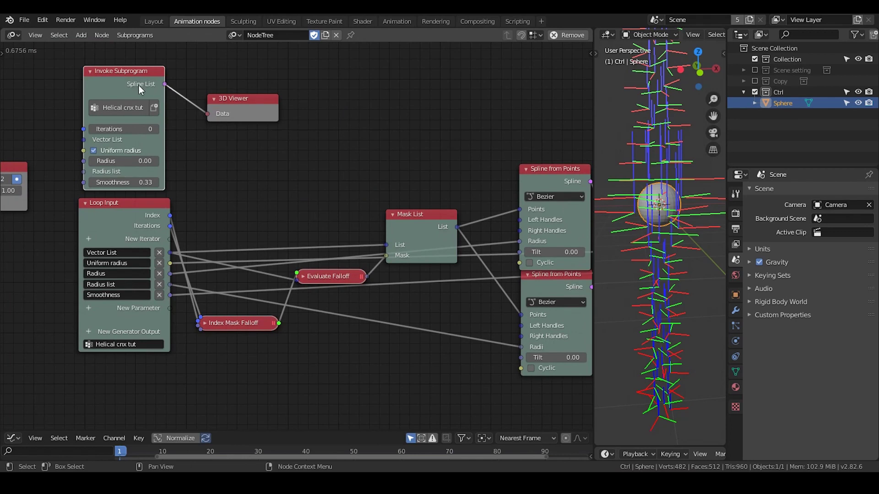
Attach a Viewer node to the Helical cnx tut node's Spline List output and place it below the 3D Viewer.
key("w")
left_click(146, 148)
left_click(193, 140)
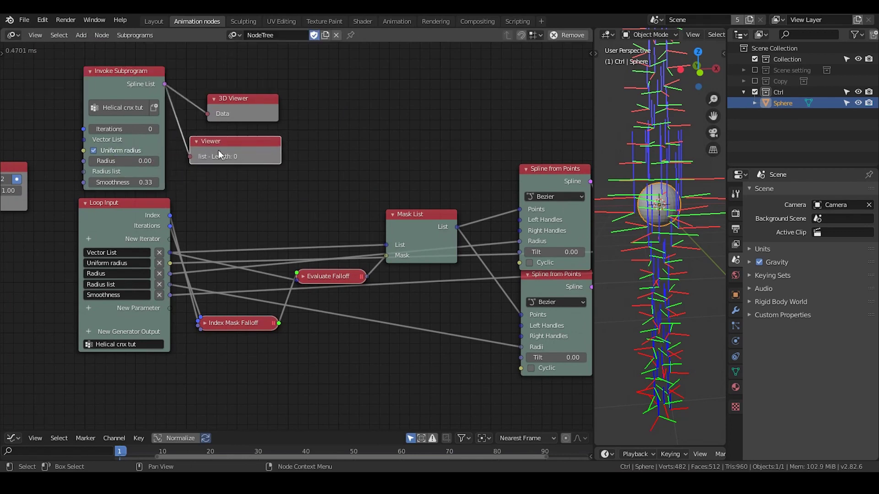
Add a Vector List parameter to the Loop Input and name it Sample vector.
middle_click_drag(416, 253, 375, 229)
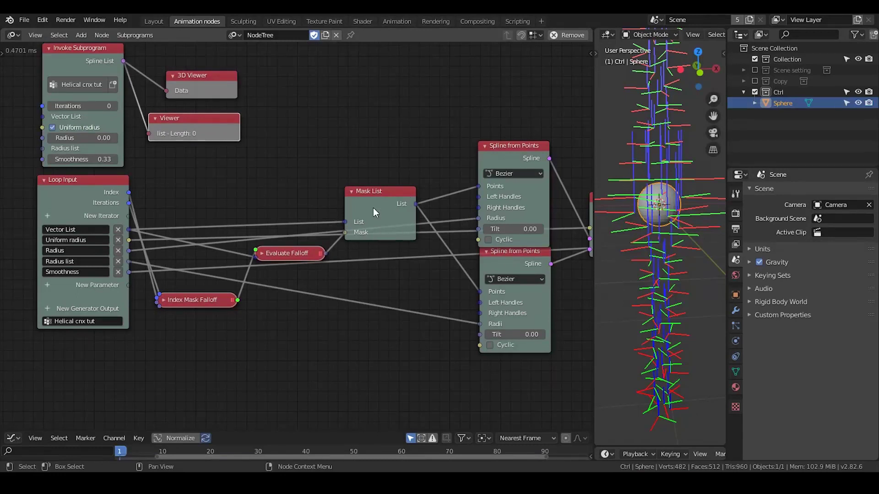
left_click_drag(372, 207, 367, 208)
middle_click_drag(260, 303, 325, 281)
scroll(325, 281, "up", 1)
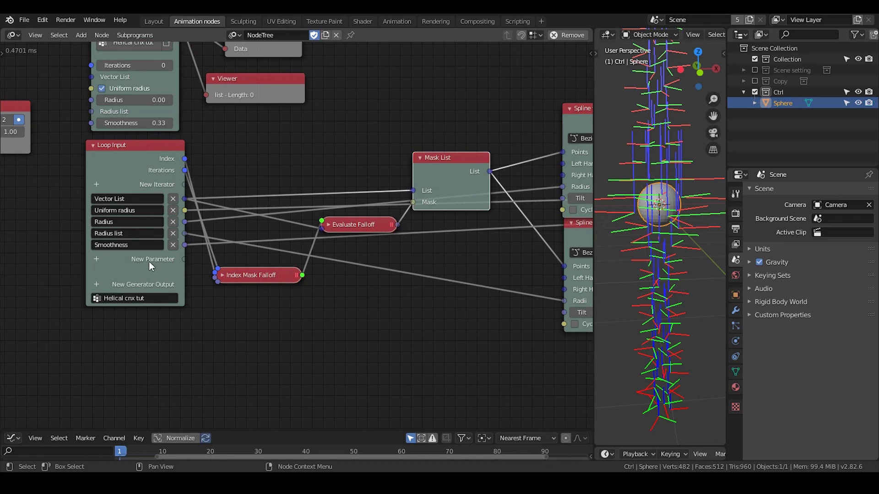
left_click(97, 260)
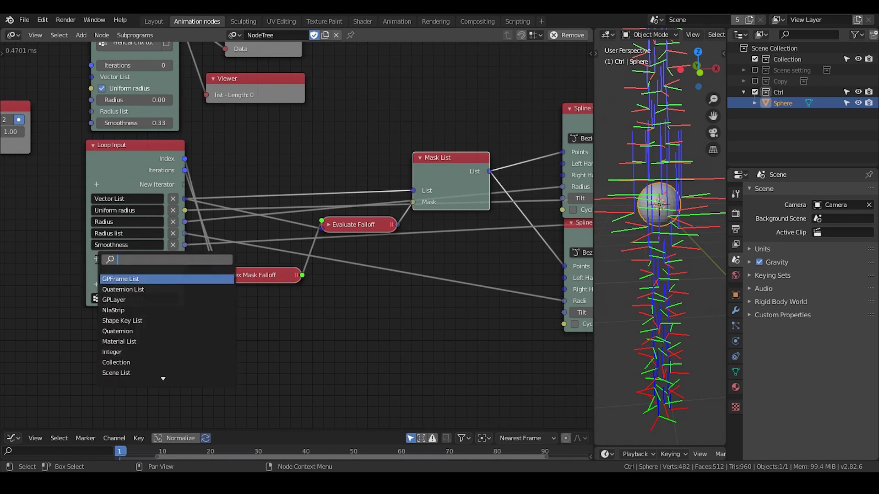
type("ve")
key("Down")
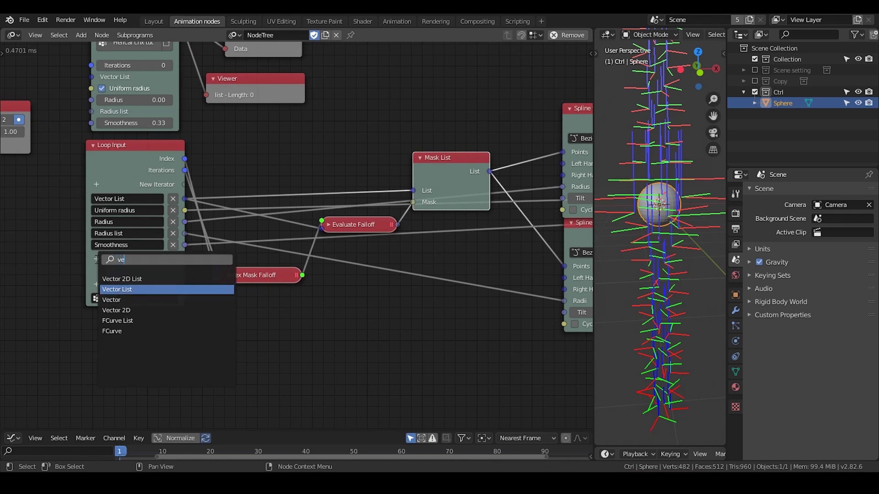
key("Return")
left_click(133, 255)
type("S")
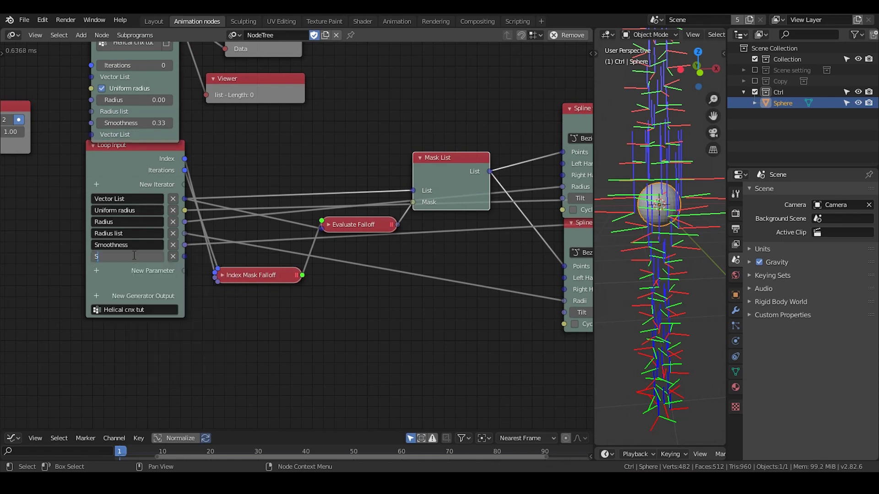
type("ample vector")
key("Return")
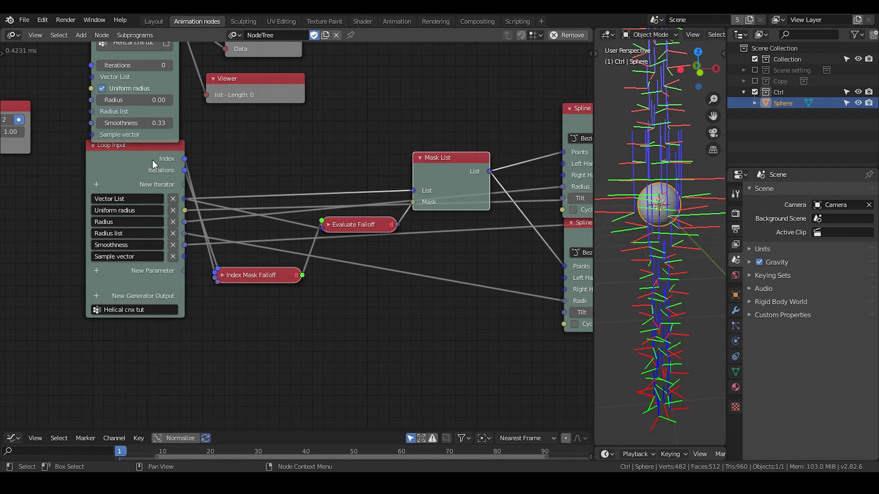
In the Loop Input's advanced node settings, turn off Input and turn on Output for the Sample vector parameter.
left_click(152, 166)
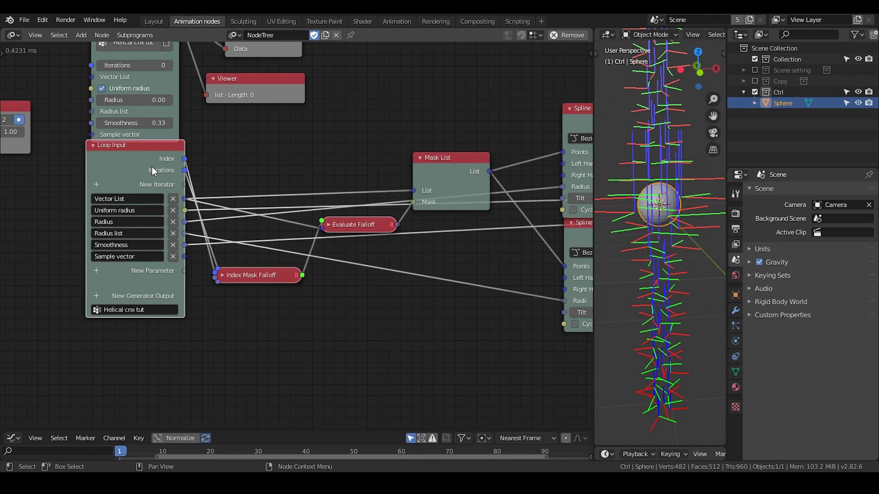
key("n")
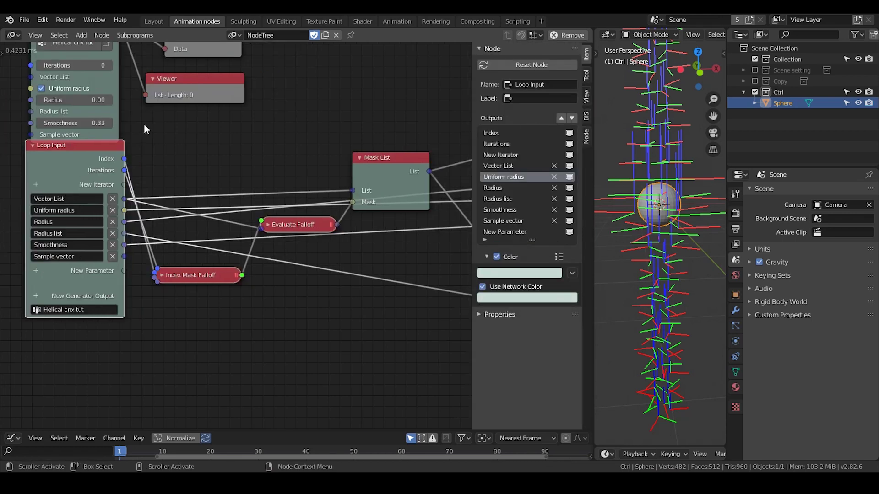
key("n")
key("n")
key("n")
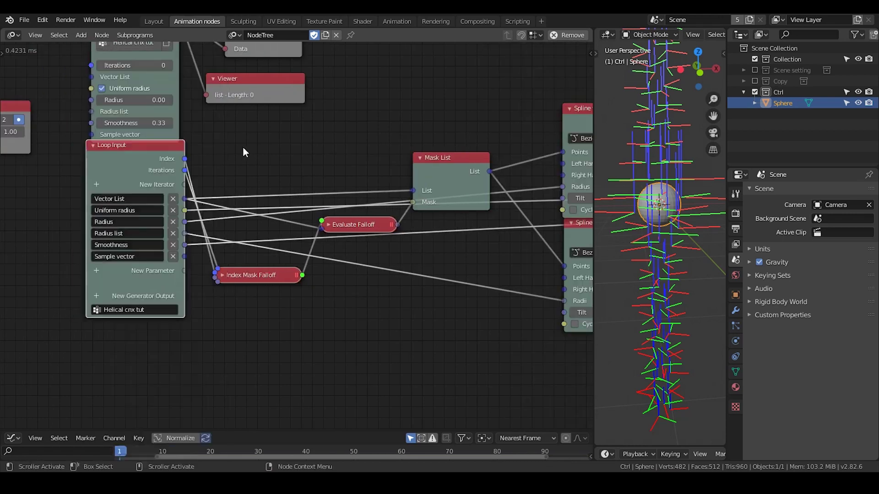
key("u")
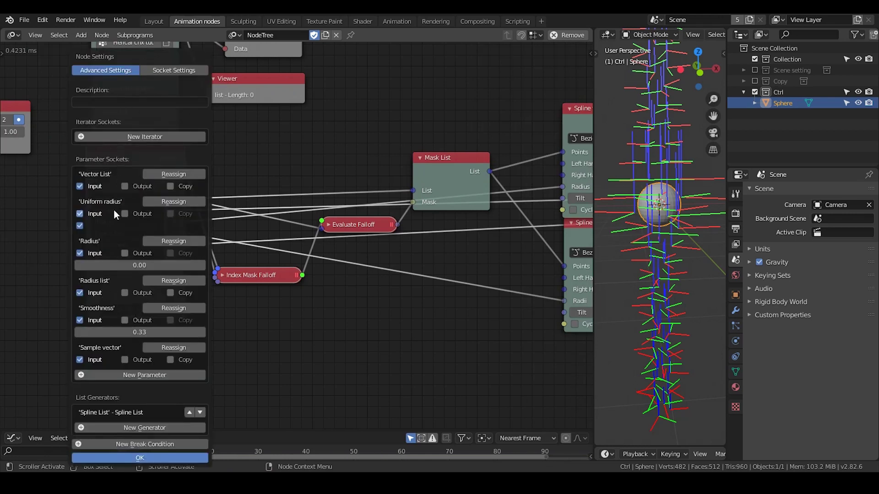
key("n")
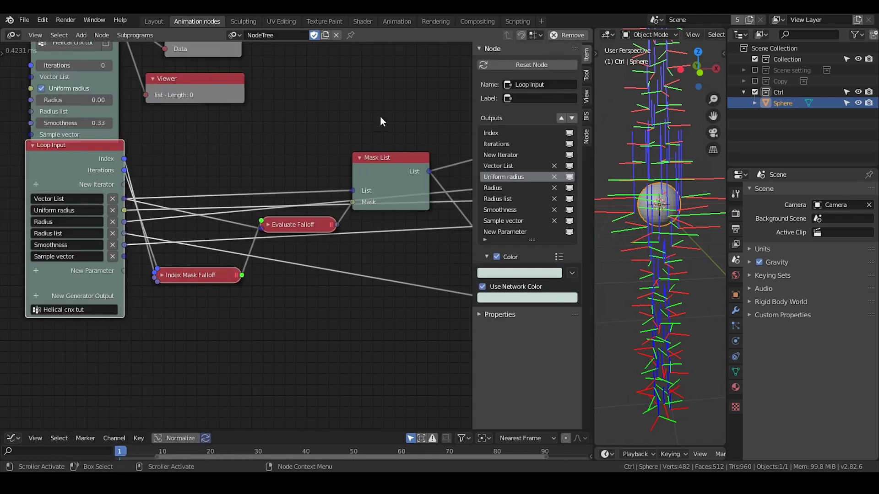
left_click(586, 136)
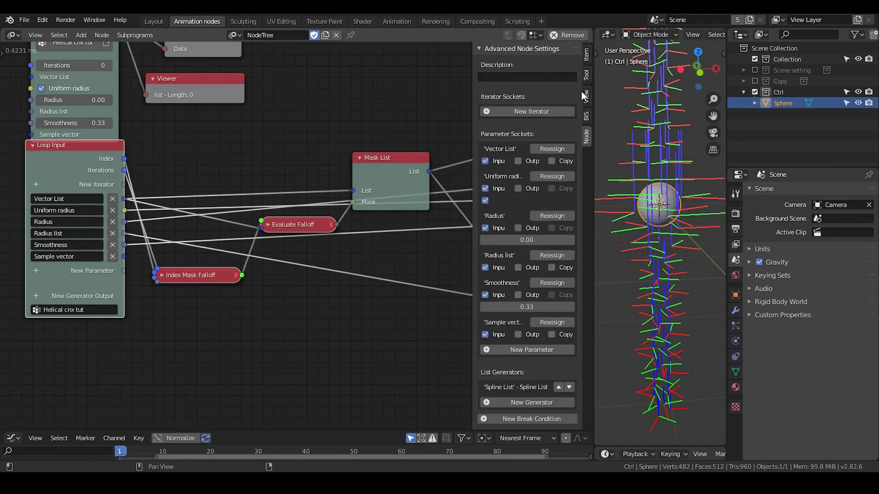
left_click_drag(471, 138, 425, 140)
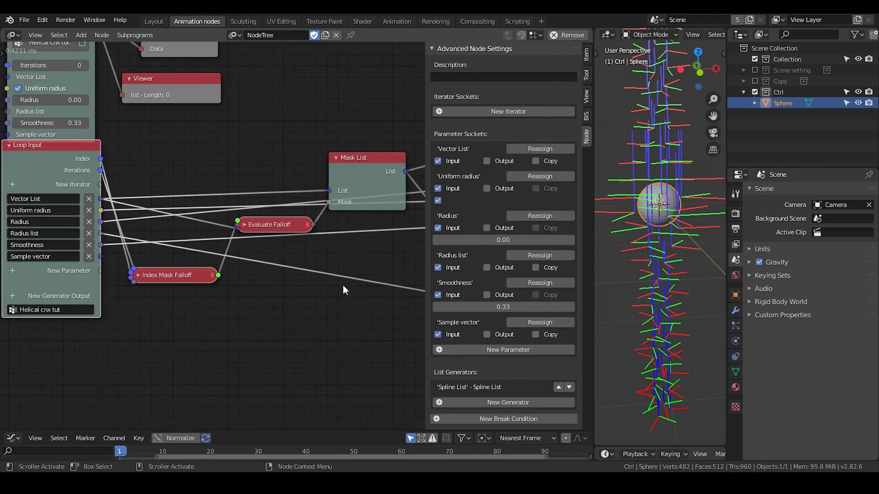
middle_click_drag(221, 310, 297, 291)
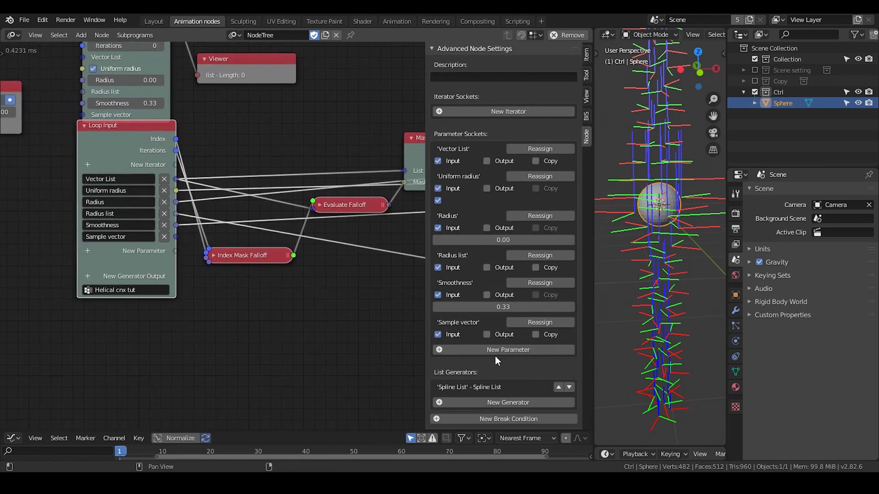
left_click(437, 335)
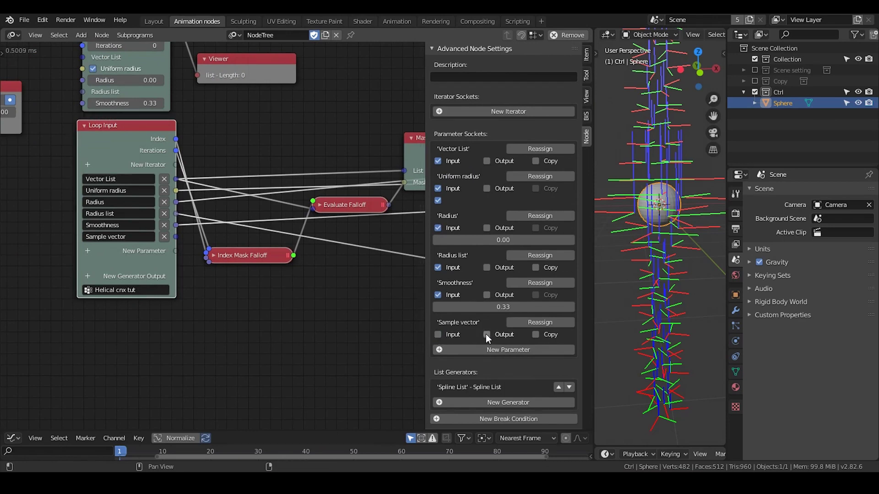
left_click(508, 328)
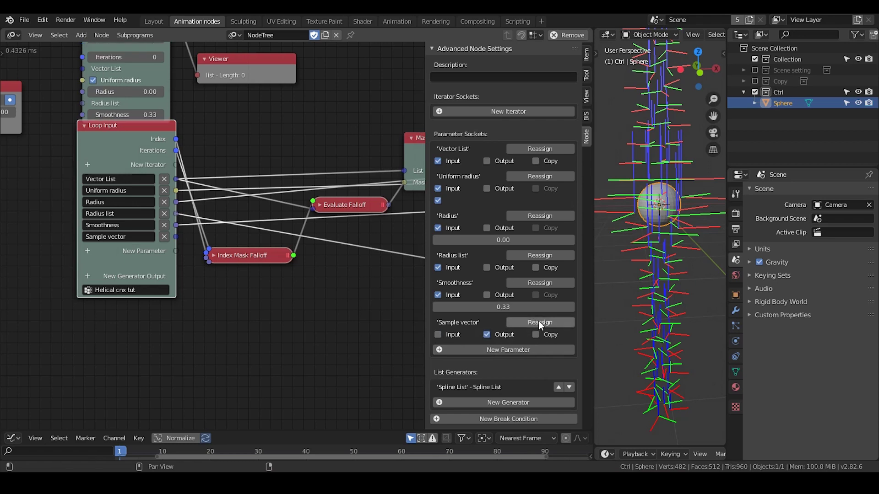
Create a Reassign Loop Parameter node for Sample vector and place it below the Evaluate Falloff node.
left_click(538, 322)
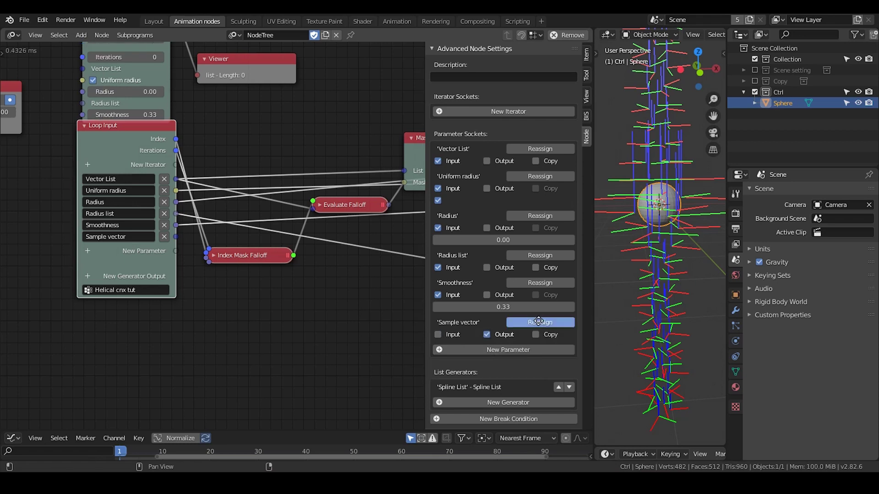
left_click(368, 265)
scroll(330, 320, "down", 1)
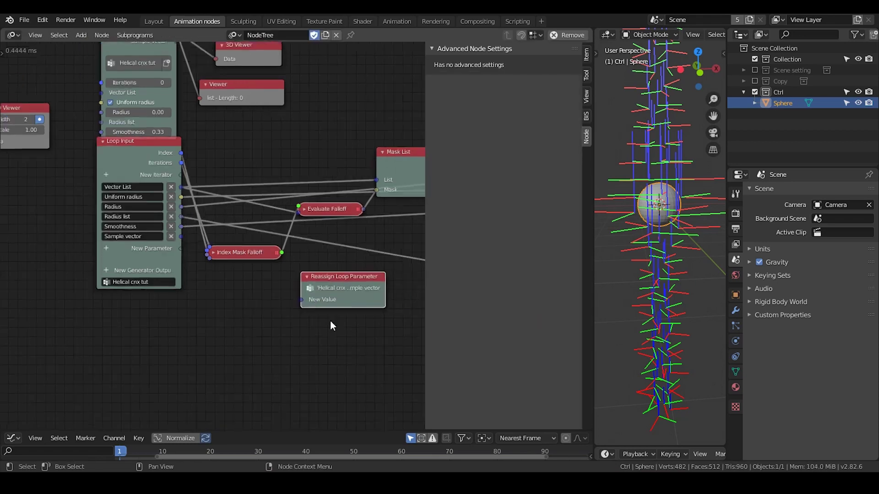
scroll(330, 321, "down", 1)
key("n")
middle_click_drag(453, 361, 334, 347)
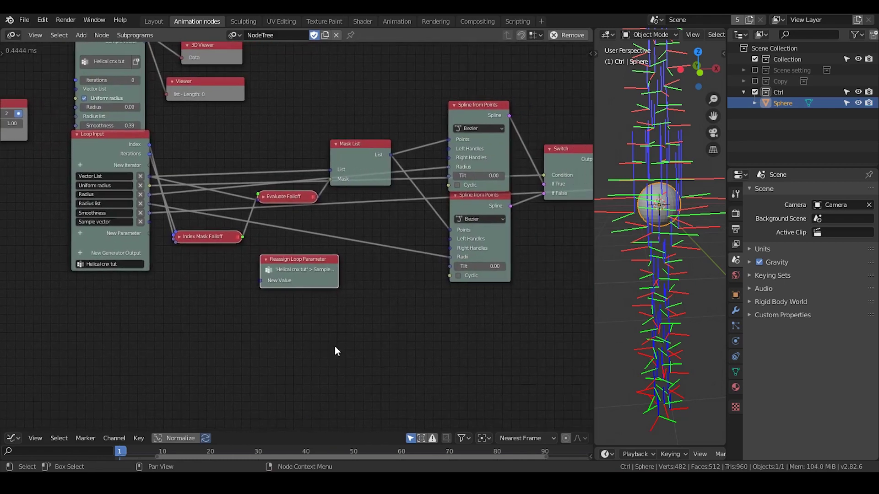
Move the Reassign Loop Parameter node above the Spline from Points nodes and connect the Mask List output to its New Value.
scroll(160, 258, "up", 1)
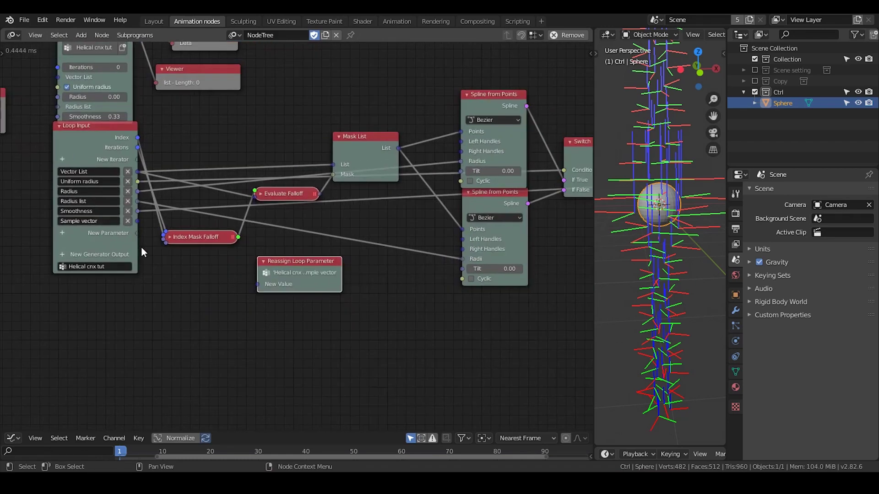
left_click_drag(275, 269, 494, 303)
left_click_drag(398, 148, 472, 66)
middle_click_drag(328, 181, 425, 302)
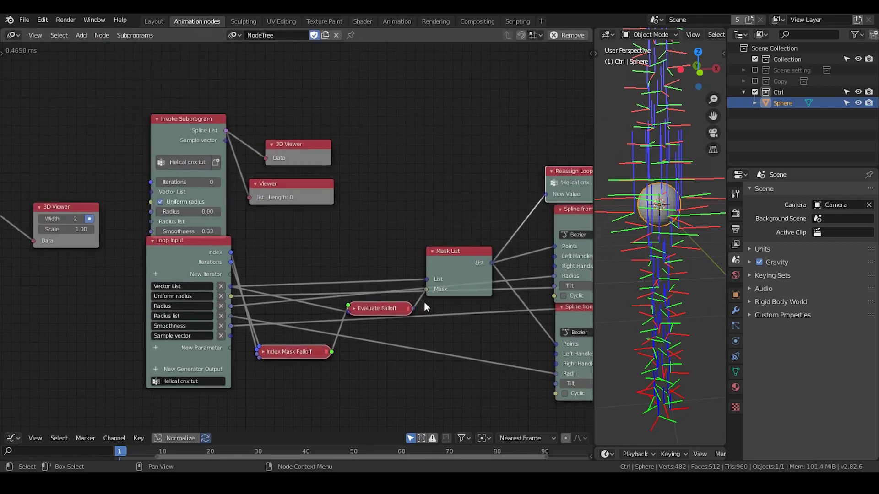
Move the Helical cnx tut node clear of the Loop Input and feed its Iterations from Distribute Matrices' Matrices through a Get Length node.
middle_click_drag(217, 173, 303, 190)
scroll(328, 209, "up", 3)
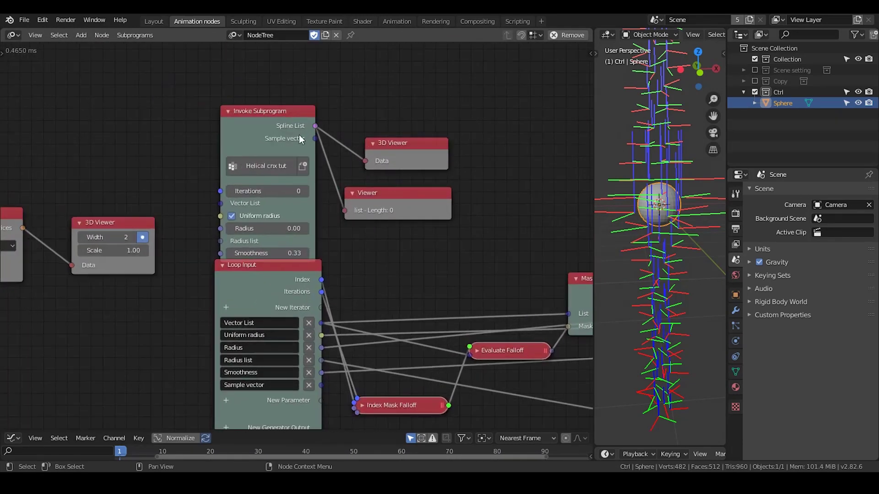
left_click_drag(290, 125, 271, 105)
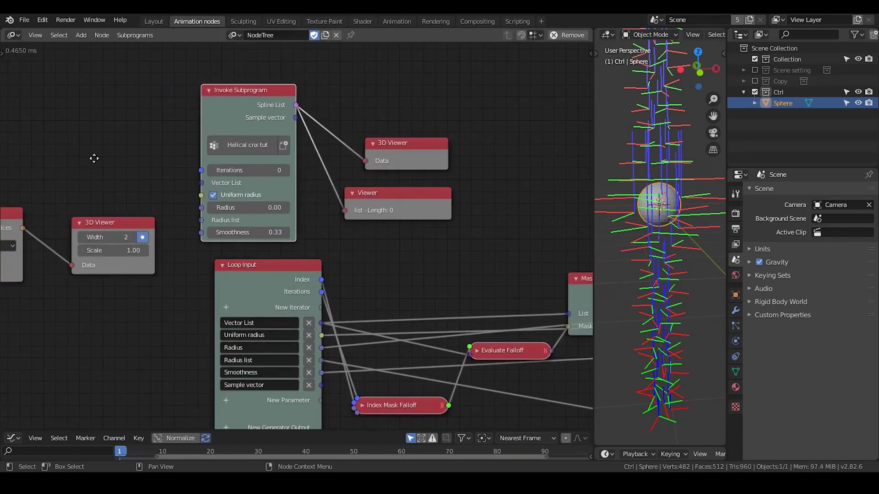
middle_click_drag(93, 159, 222, 164)
scroll(219, 164, "down", 1)
scroll(219, 164, "down", 1)
middle_click_drag(178, 147, 254, 140)
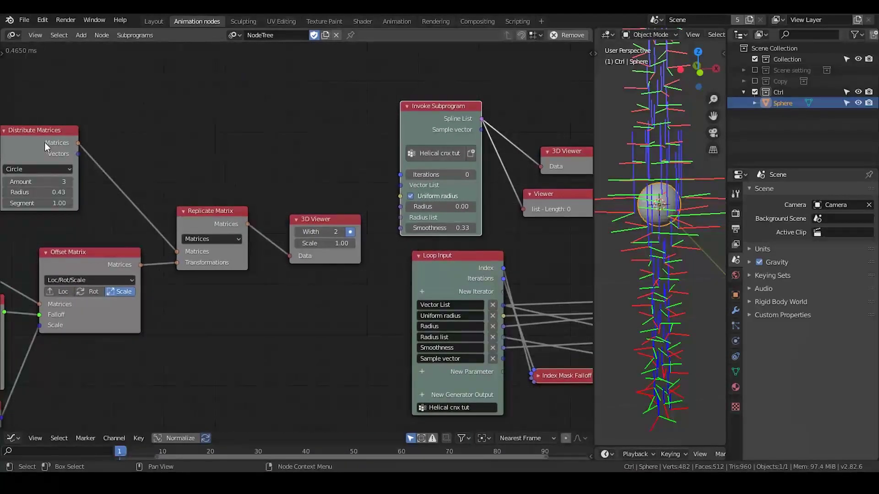
left_click_drag(76, 147, 401, 174)
left_click_drag(261, 110, 237, 136)
middle_click_drag(293, 195, 191, 175)
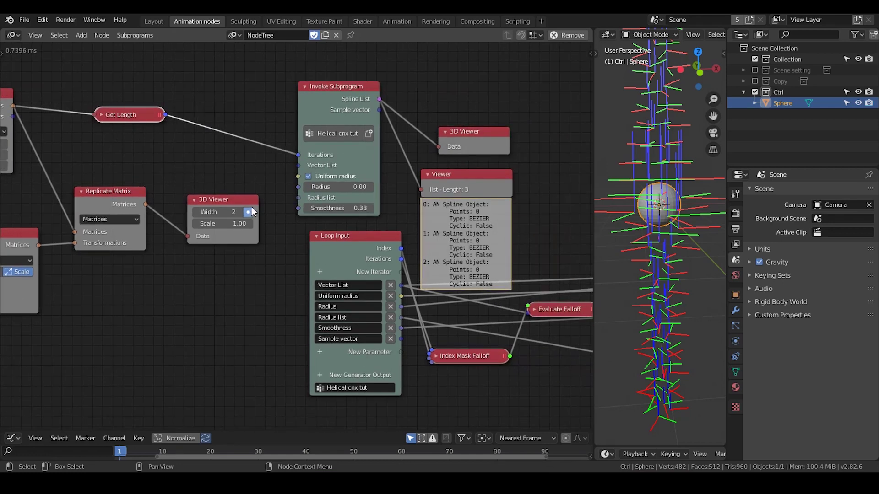
Feed Replicate Matrix into the subprogram's Vector List through Decompose Matrix translations, and collapse the Decompose Matrix node between them.
left_click_drag(227, 199, 224, 229)
left_click_drag(144, 203, 297, 165)
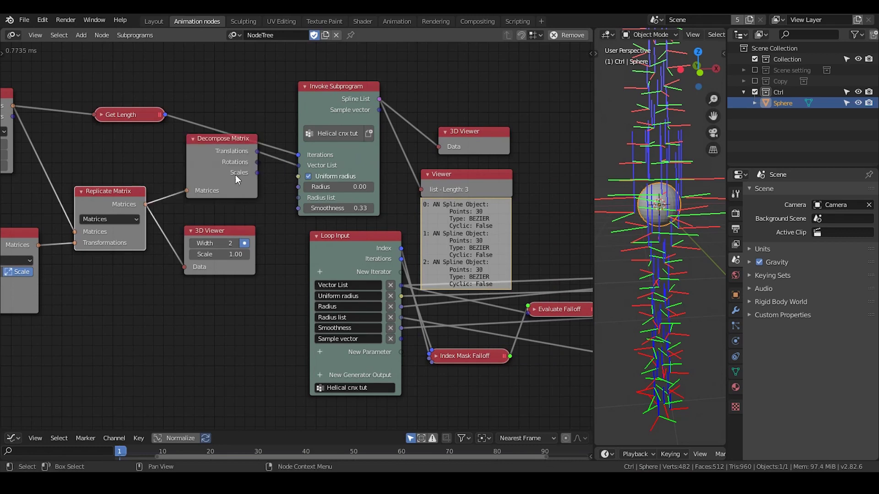
left_click(192, 138)
left_click_drag(192, 139, 156, 189)
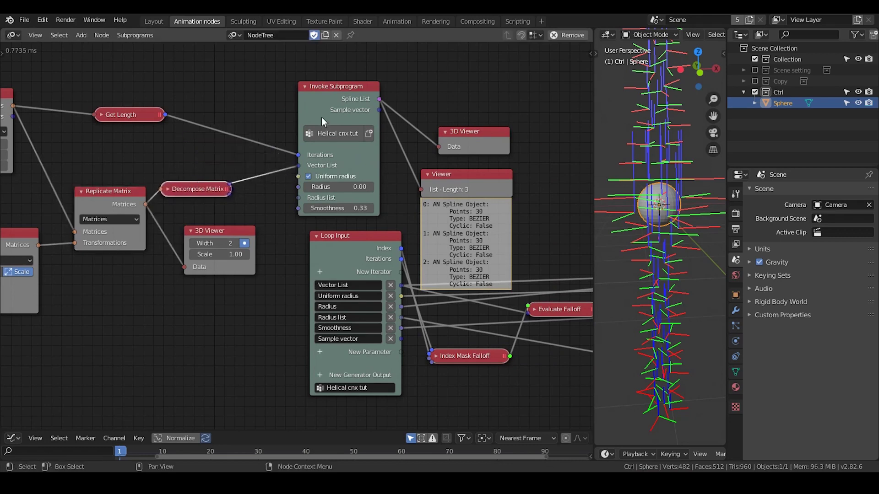
Shift the Helical cnx tut node closer to Decompose Matrix and delete the 3D Viewer and Viewer nodes attached to its outputs.
left_click_drag(321, 117, 293, 128)
left_click_drag(444, 191, 447, 174)
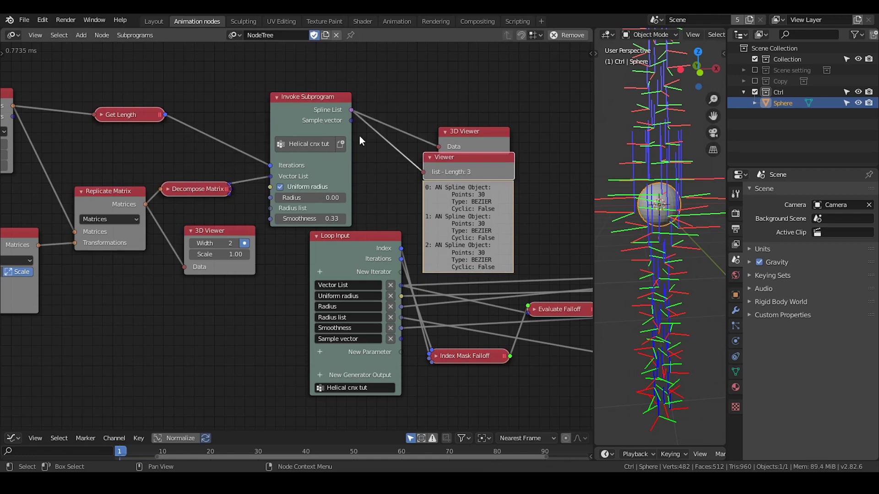
left_click_drag(351, 120, 453, 139)
left_click(450, 134)
key("x")
key("x")
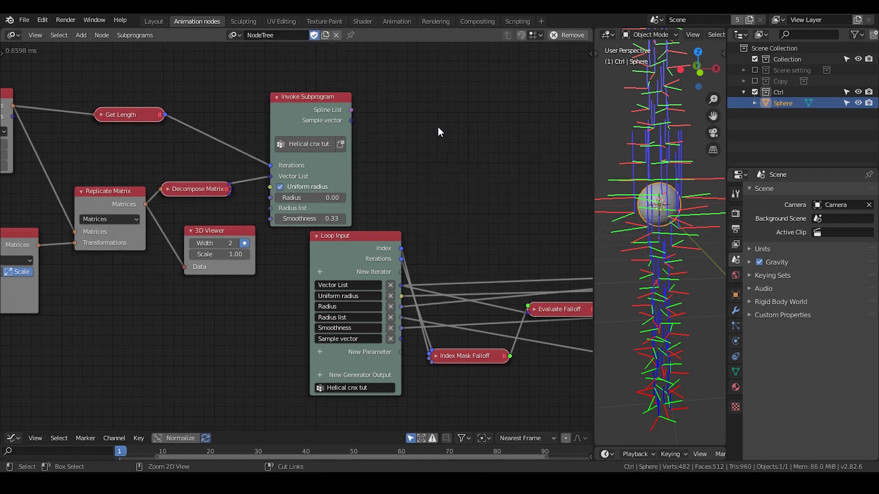
Move Replicate Matrix's 3D Viewer beside the Helical cnx tut node, connect Sample vector to its Data and set its width to 9.
key("ctrl+a")
type("3d")
key("Escape")
left_click_drag(213, 232, 421, 131)
left_click_drag(351, 120, 393, 168)
left_click_drag(421, 142, 453, 141)
scroll(691, 248, "down", 4)
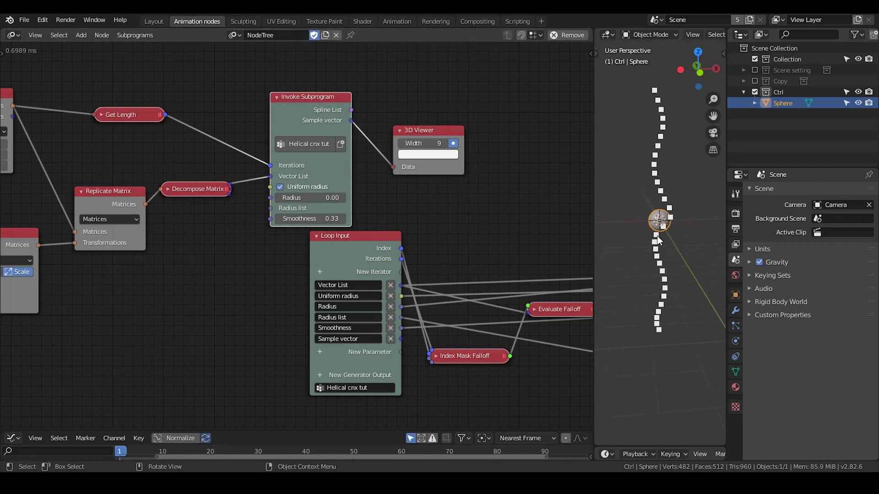
middle_click_drag(657, 235, 660, 226)
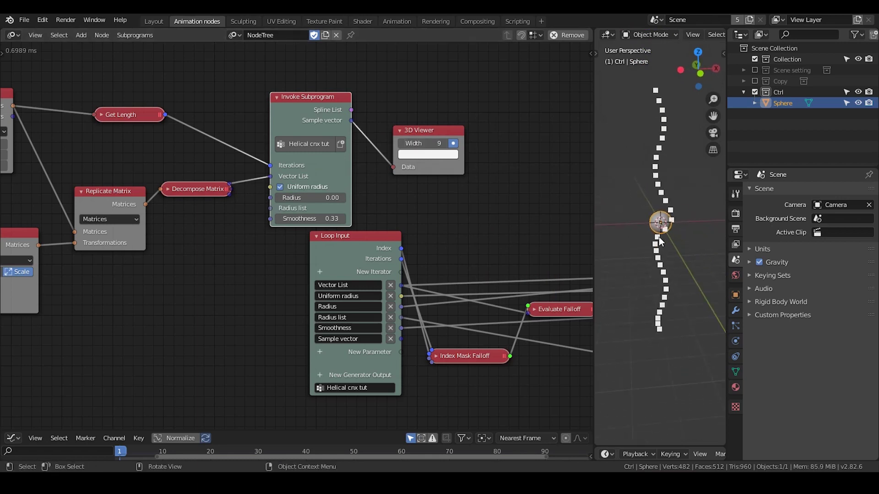
scroll(654, 232, "up", 1)
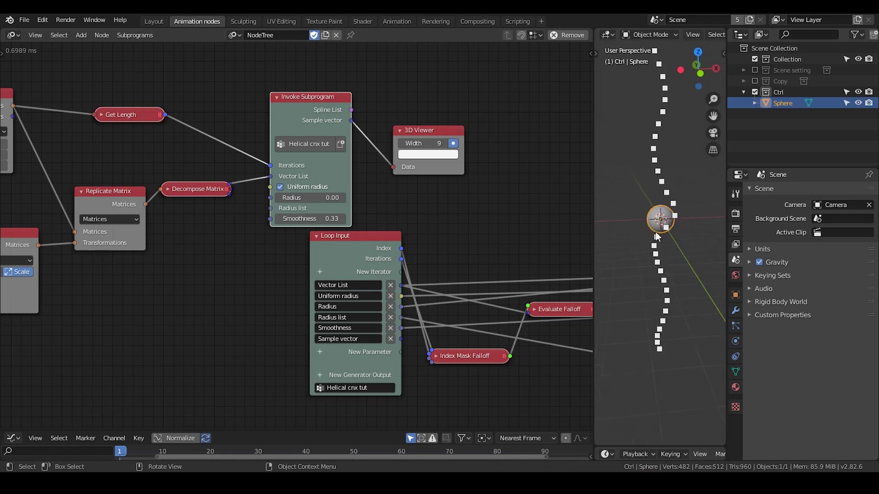
Set the Distribute Matrices circle amount to 5 and shift the Sample vector 3D Viewer slightly away from the subprogram node.
middle_click_drag(119, 128, 233, 130)
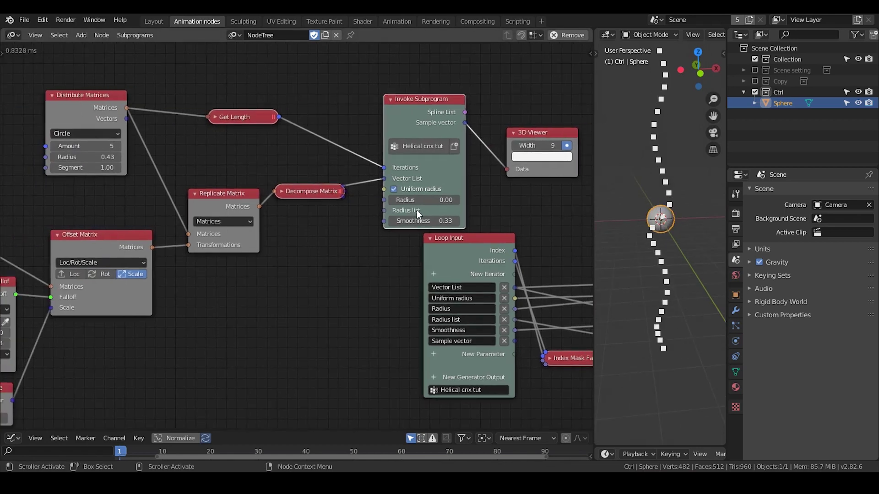
middle_click_drag(527, 145, 352, 157)
left_click_drag(354, 146, 372, 157)
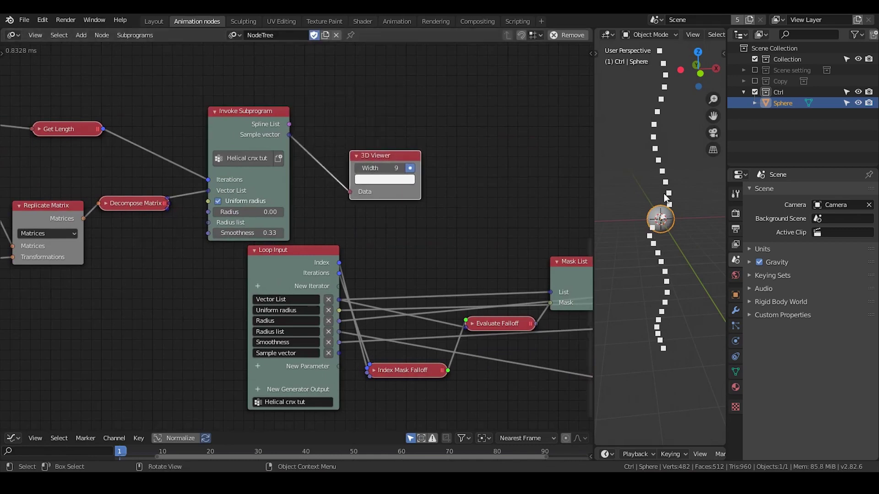
Add a Curve Object Output node above the 3D Viewer and connect the subprogram's Spline List to its spline input.
key("ctrl+a")
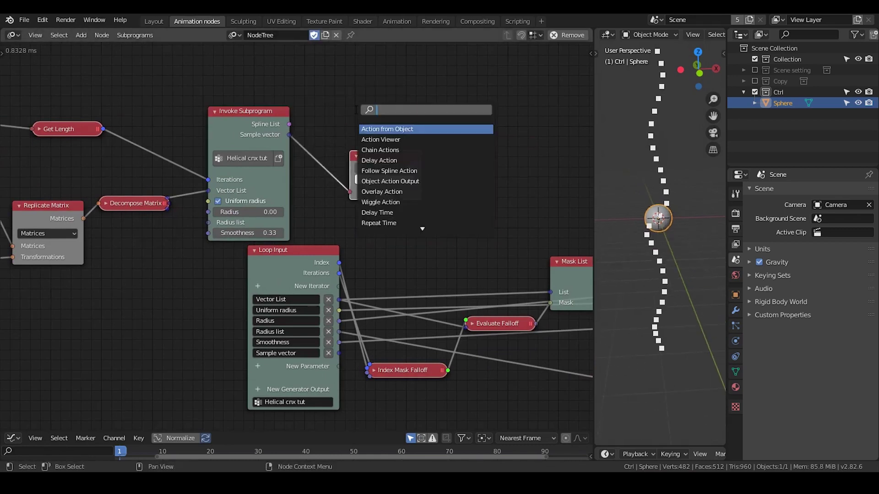
type("curve object")
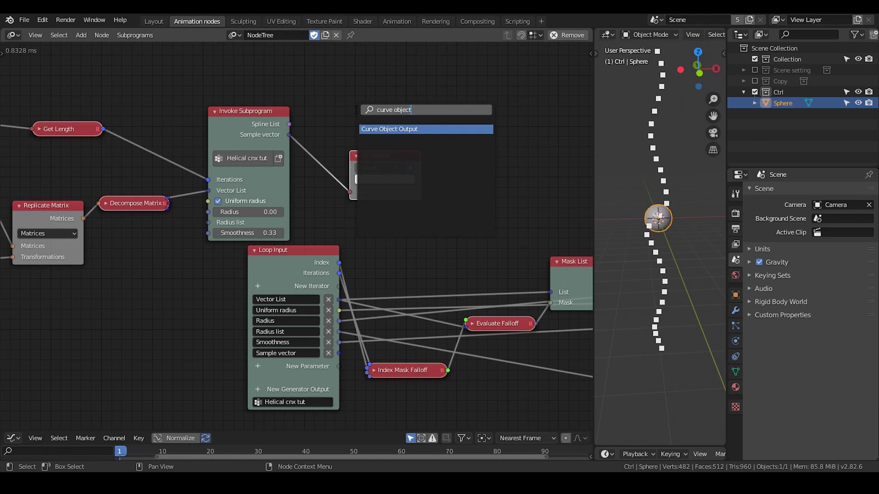
key("Return")
left_click(361, 112)
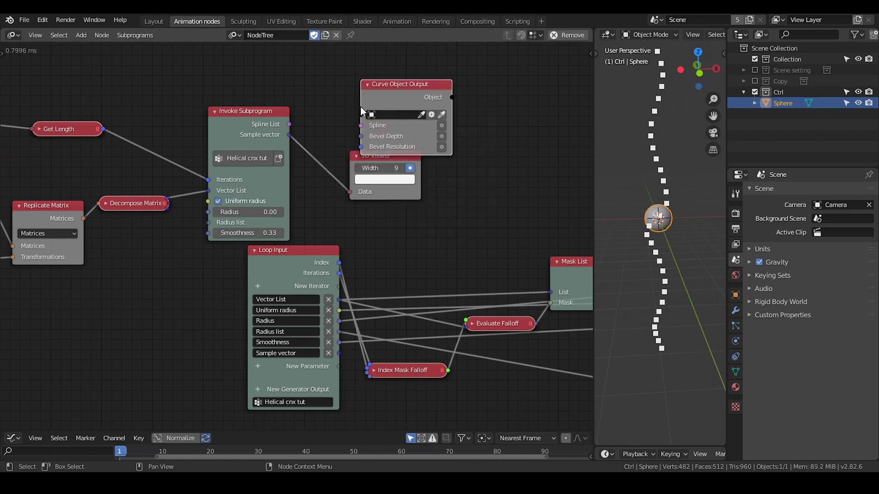
left_click_drag(289, 124, 362, 125)
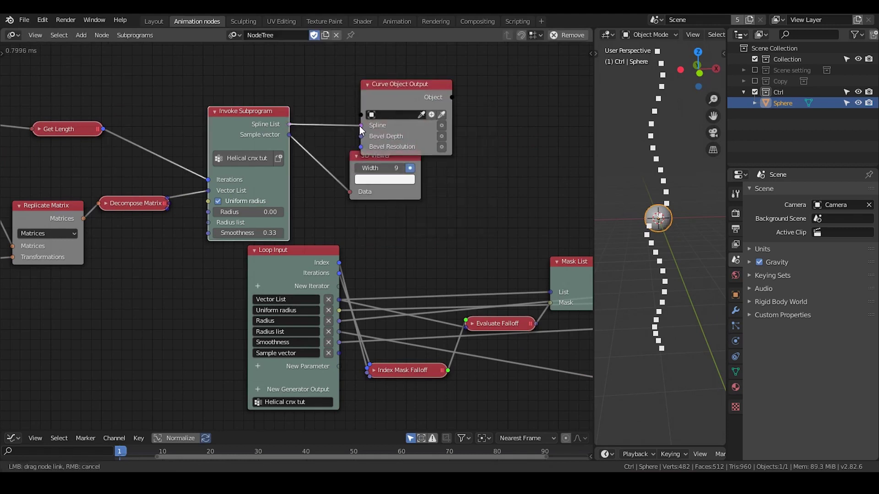
Enable the Splines and Bevel Depth inputs of the Curve Object Output node and create a new Target curve object for it.
left_click(442, 126)
left_click(441, 135)
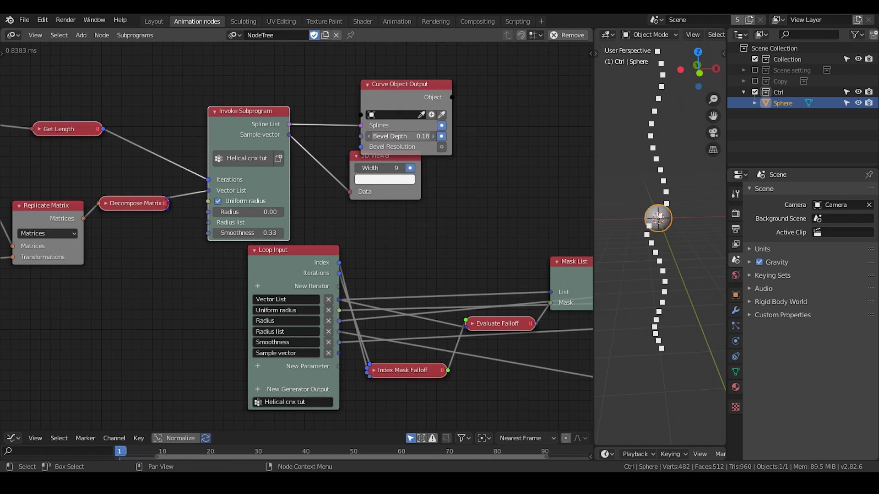
left_click(432, 115)
Delete the 3D Viewer connected to Sample vector and move the Curve Object Output node closer to the Helical cnx tut node.
left_click_drag(367, 157, 373, 188)
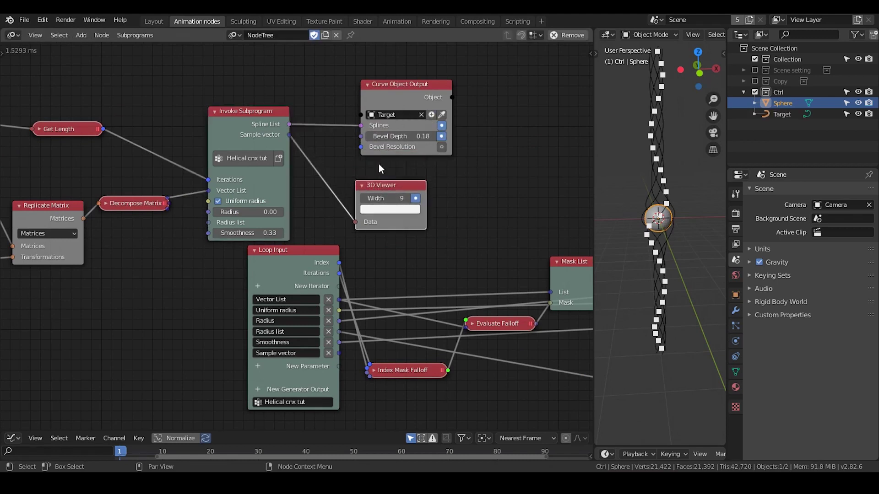
key("x")
left_click_drag(391, 94, 376, 128)
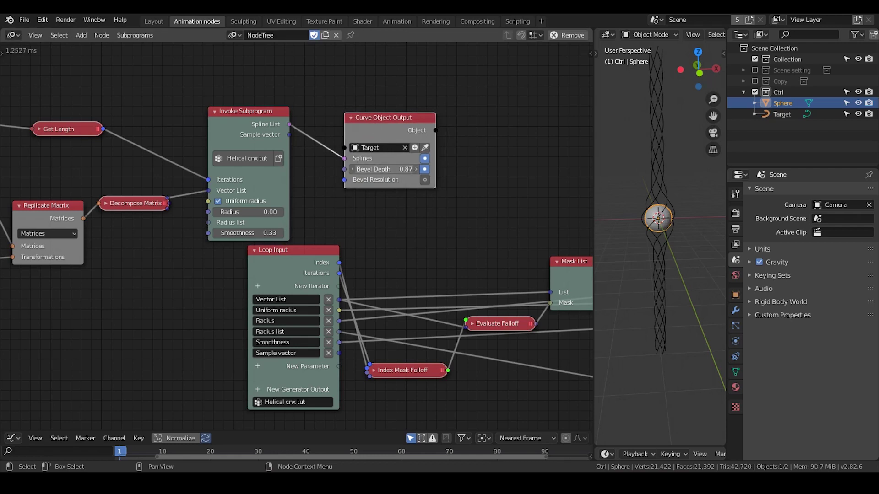
Set the Curve Object Output bevel depth to 0.51 and the Helical cnx tut subprogram radius to 0.10.
scroll(645, 247, "up", 2)
left_click_drag(594, 141, 543, 142)
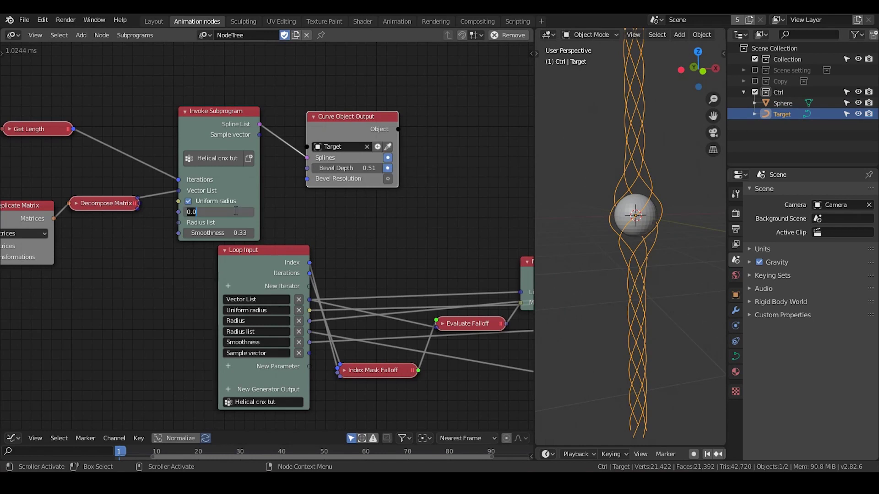
key("Return")
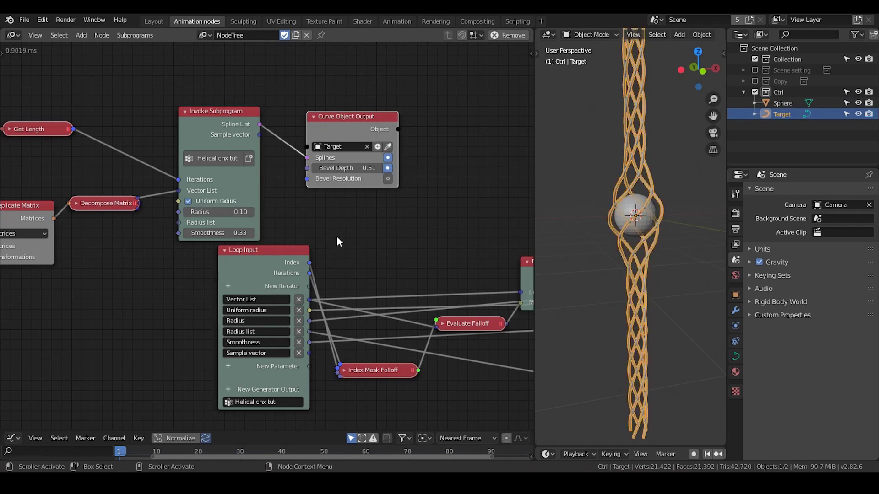
Set the default value of the Loop Input's Radius parameter to 0.10 in its advanced node settings.
middle_click_drag(336, 241, 355, 169)
left_click(271, 207)
key("n")
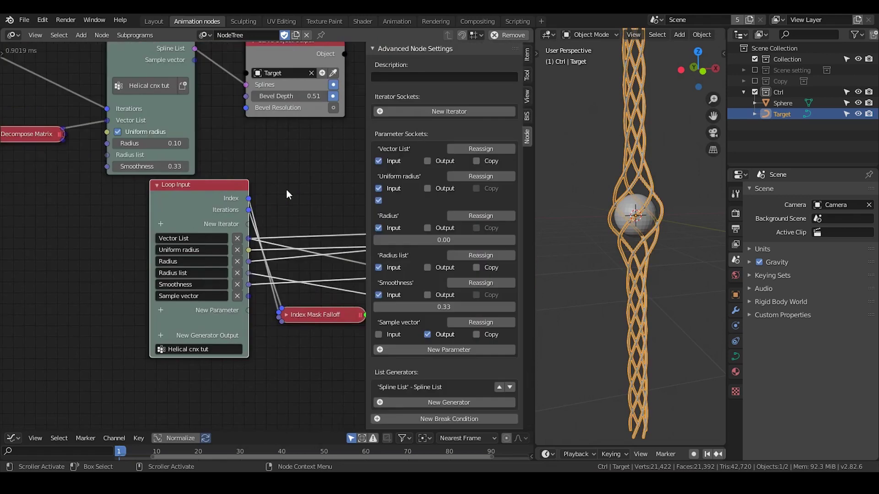
left_click(436, 240)
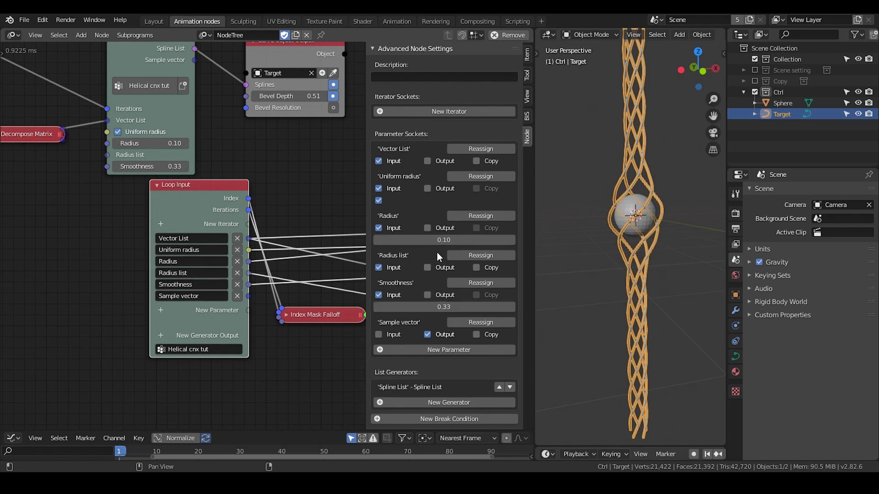
key("n")
left_click(406, 182)
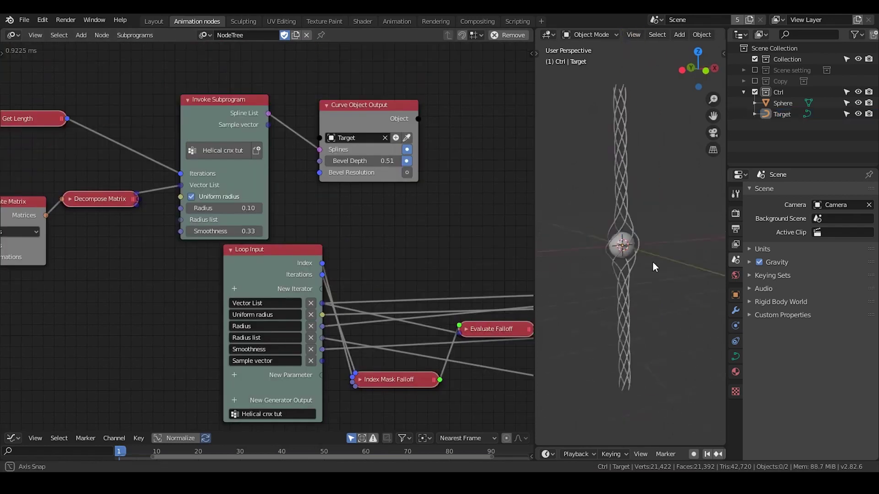
Shift the Spiral tutorial subprogram node slightly away from the Object Controller Falloff and enlarge the 3D viewport beside the node editor.
middle_click_drag(653, 262, 638, 194)
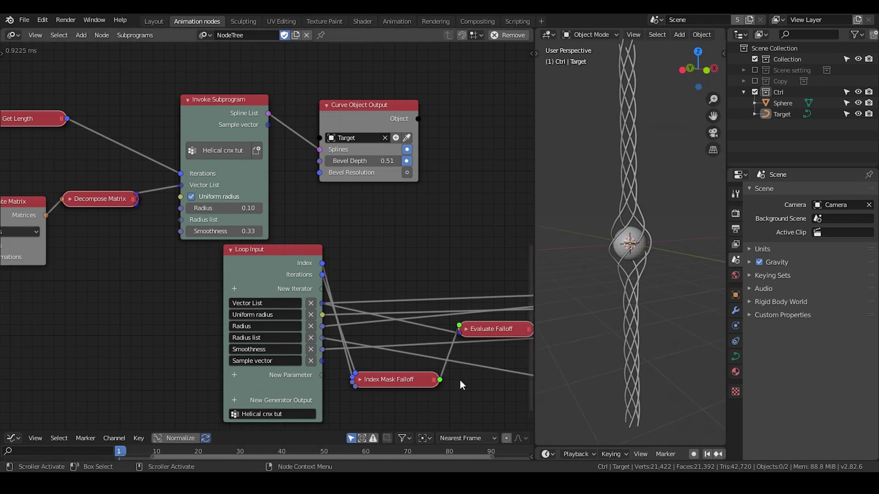
scroll(167, 294, "down", 1)
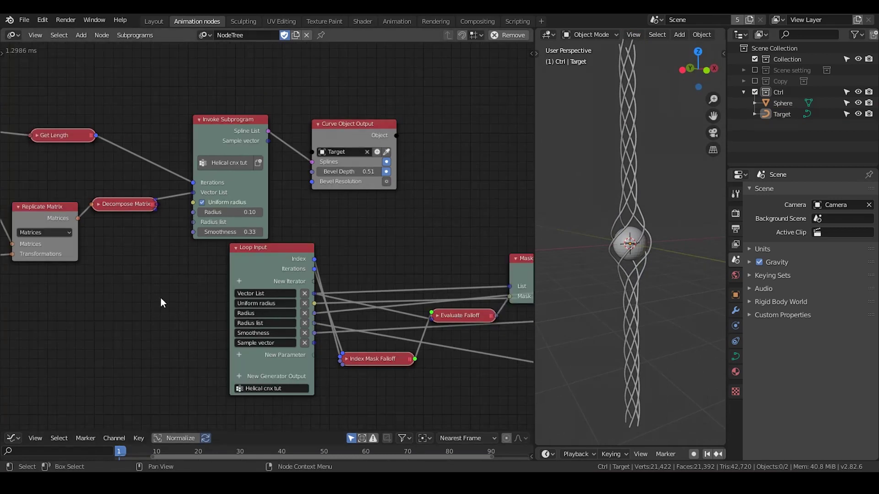
middle_click_drag(136, 294, 307, 251)
middle_click_drag(160, 267, 371, 204)
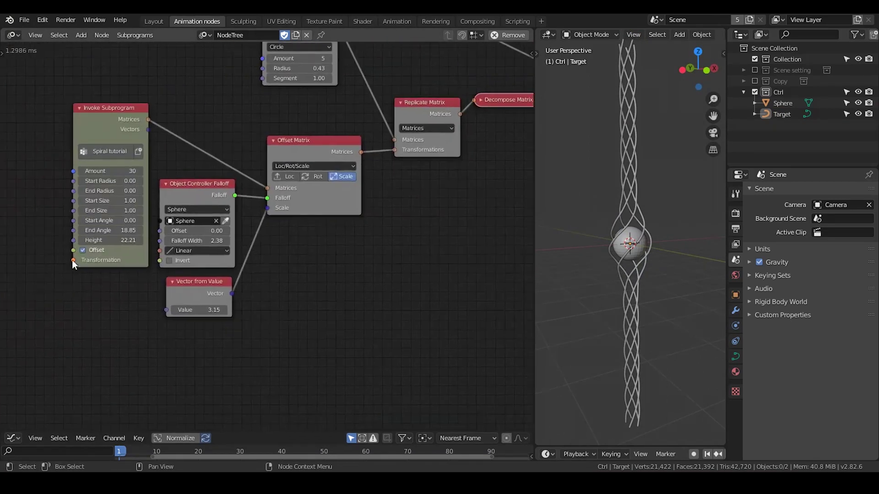
middle_click_drag(44, 285, 242, 245)
scroll(242, 245, "up", 7)
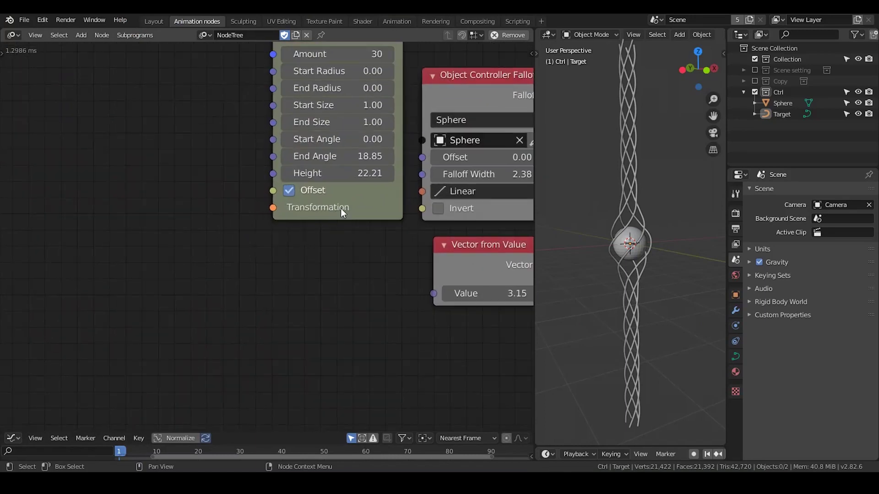
left_click_drag(341, 208, 324, 213)
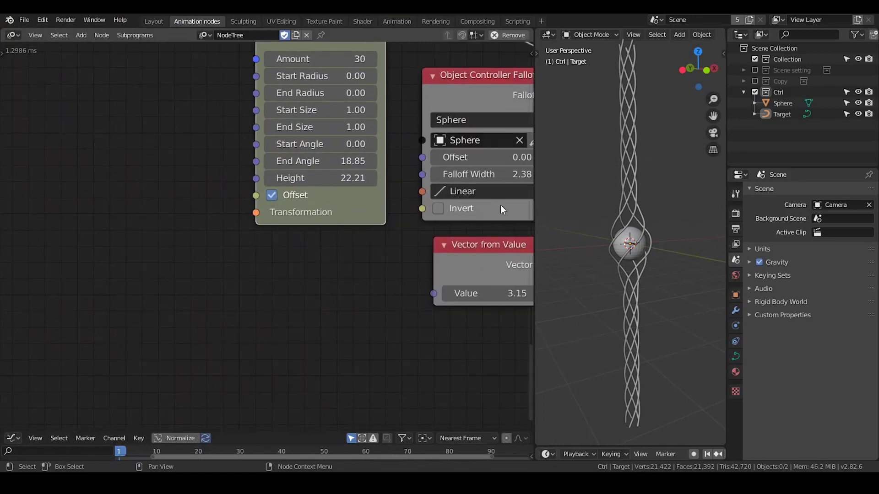
left_click_drag(534, 191, 366, 203)
Add a translation Compose Matrix node, connect it to the Spiral tutorial's Transformation input, and set its Z translation to 2.49.
middle_click_drag(113, 258, 191, 255)
key("ctrl+a")
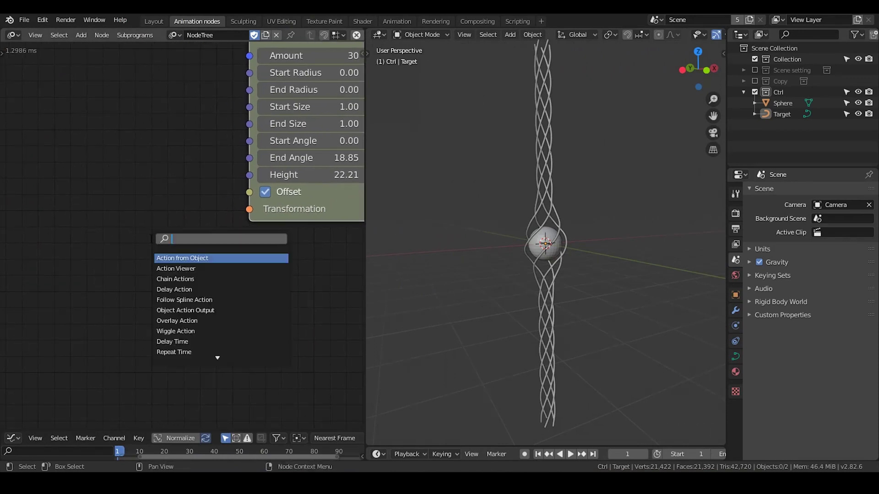
type("transla")
key("Return")
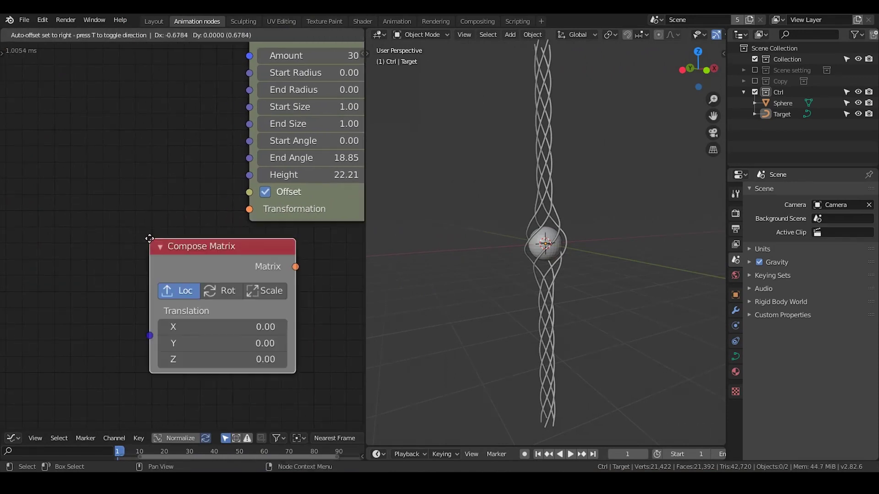
left_click(39, 210)
left_click_drag(184, 237, 236, 217)
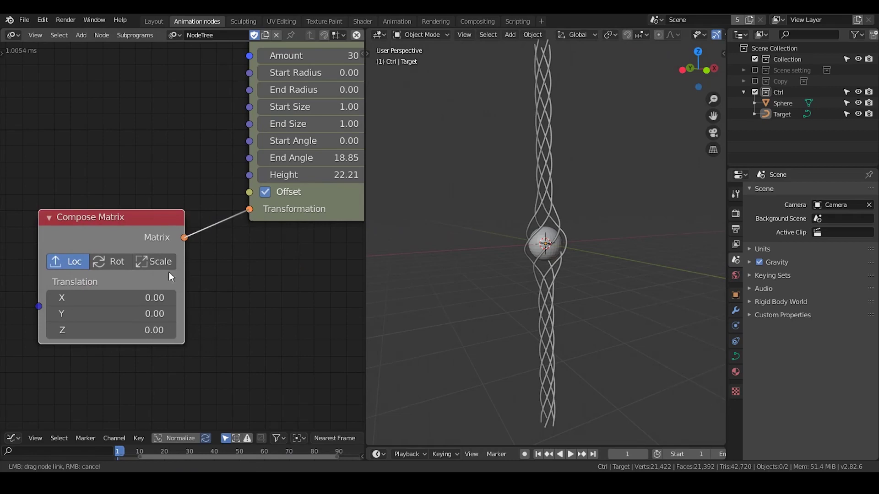
left_click_drag(110, 330, 169, 330)
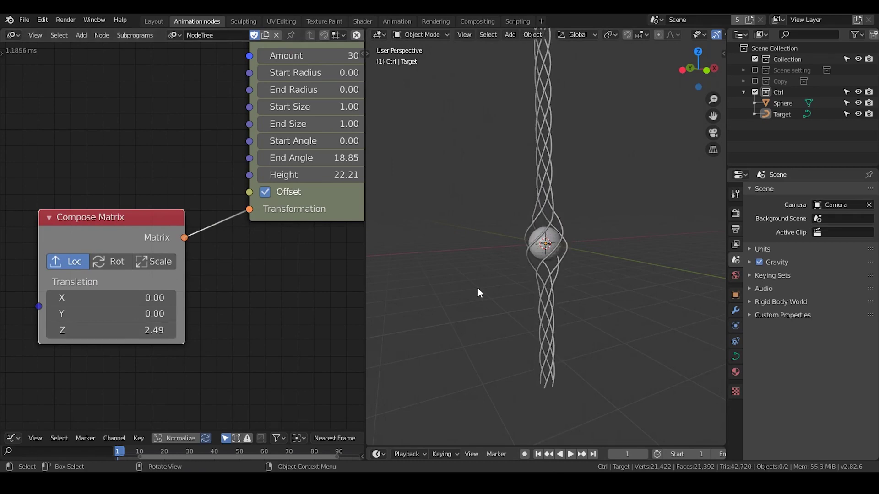
Look through the camera, select the Camera object inside the Scene setting collection, and set its Y location to -11.22 m.
key("KP_0")
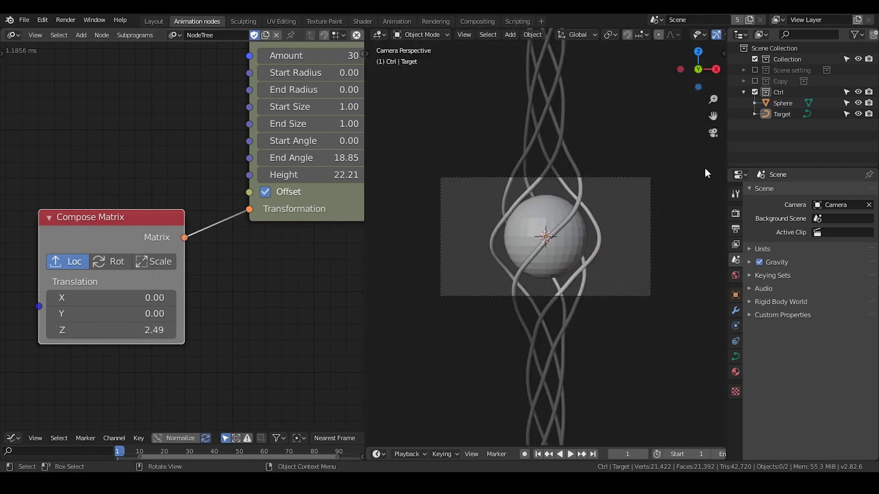
left_click(743, 70)
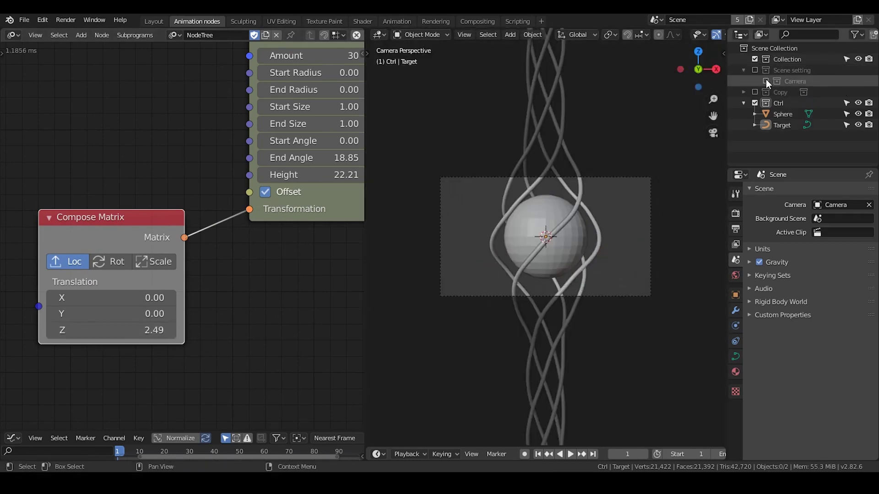
left_click(755, 81)
left_click(796, 92)
left_click(735, 295)
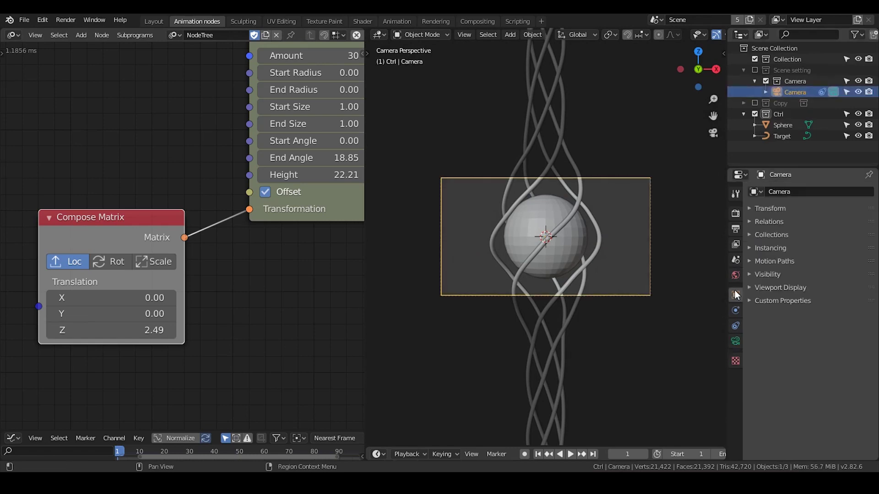
left_click(759, 208)
left_click_drag(821, 235, 824, 234)
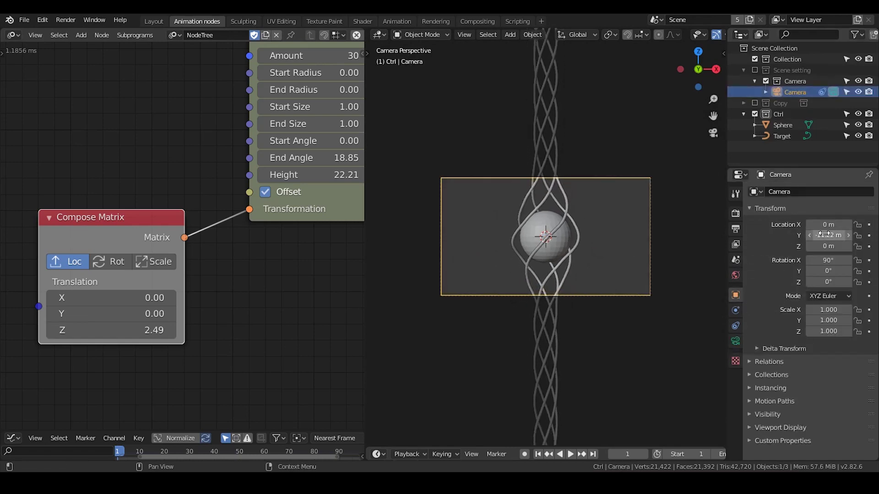
Try tilting the spiral by enabling rotation in the Compose Matrix node and setting its Y rotation to 48°.
left_click(112, 261)
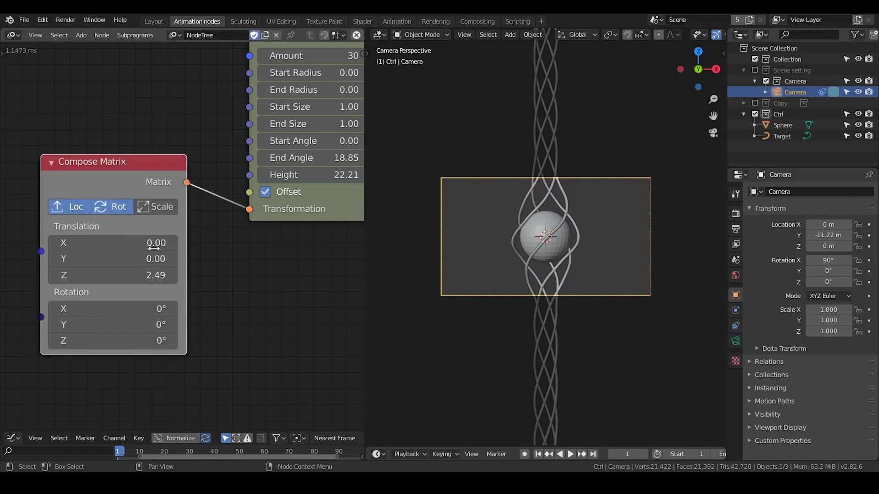
middle_click_drag(154, 248, 178, 171)
left_click_drag(141, 249, 164, 249)
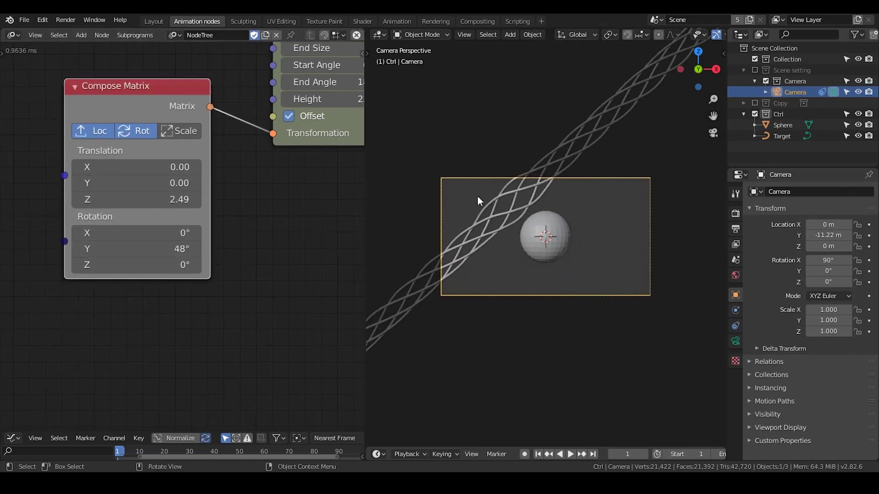
scroll(597, 231, "up", 4)
scroll(596, 231, "down", 2)
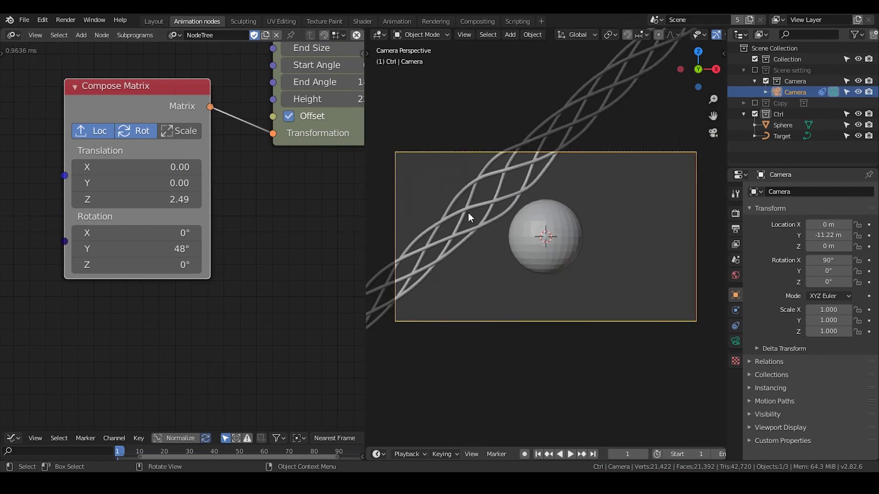
Add a Transform Matrix node and place it below the Spiral tutorial subprogram node.
middle_click_drag(257, 155, 196, 169)
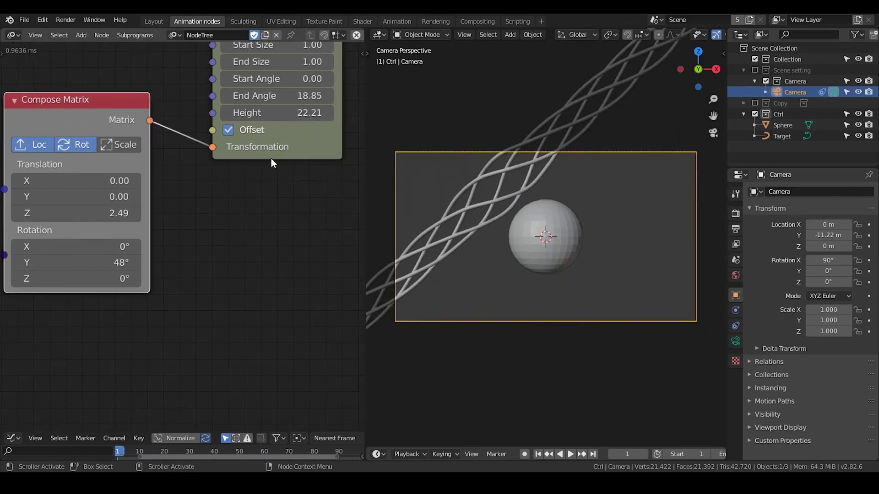
key("ctrl+a")
type("tra")
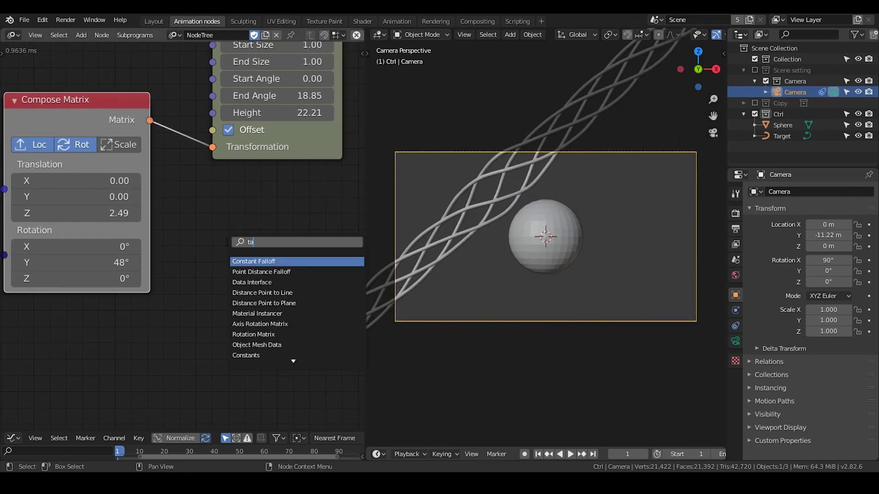
type("nsform")
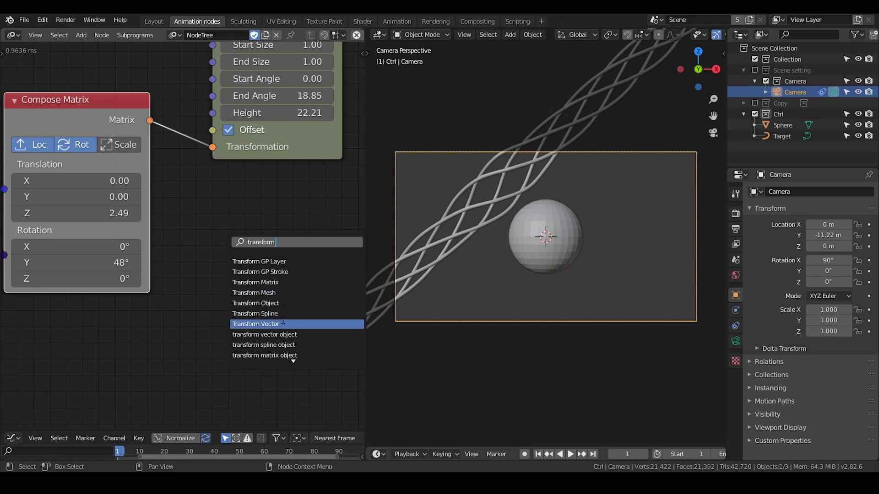
left_click(275, 282)
left_click(238, 205)
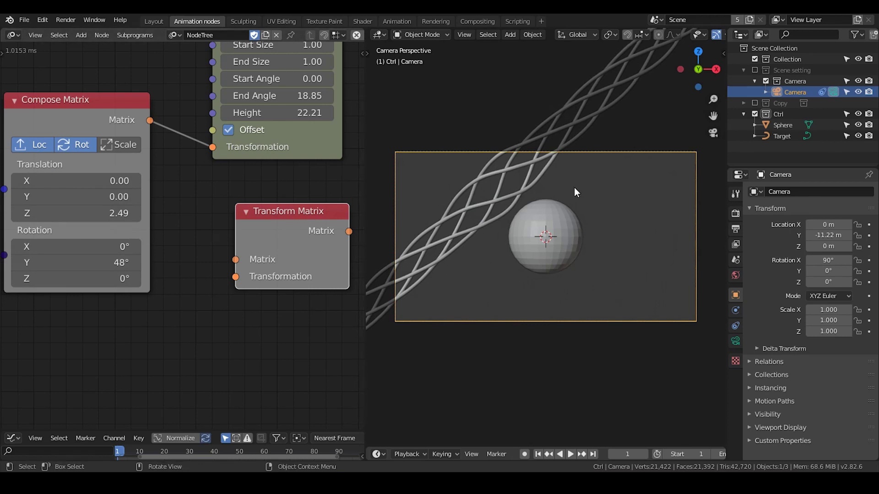
Add a Path curve at the world origin and stretch it along X to a scale of about 3.32.
key("shift+a")
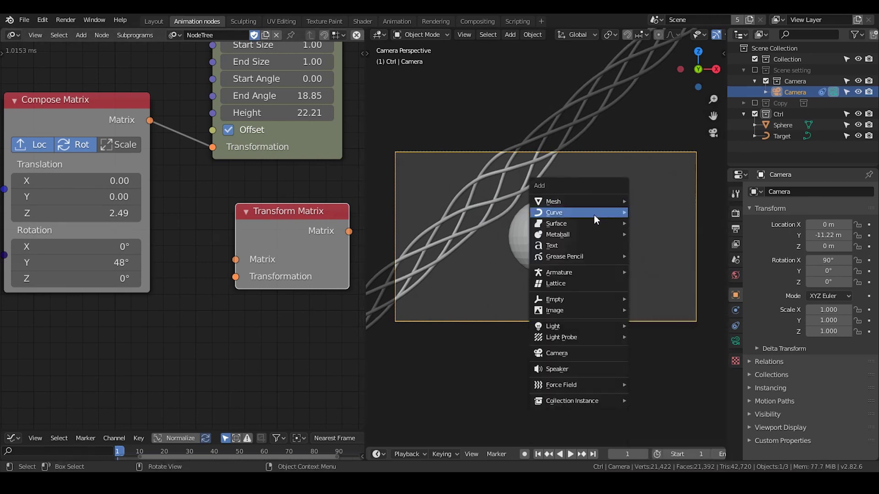
mouse_move(594, 215)
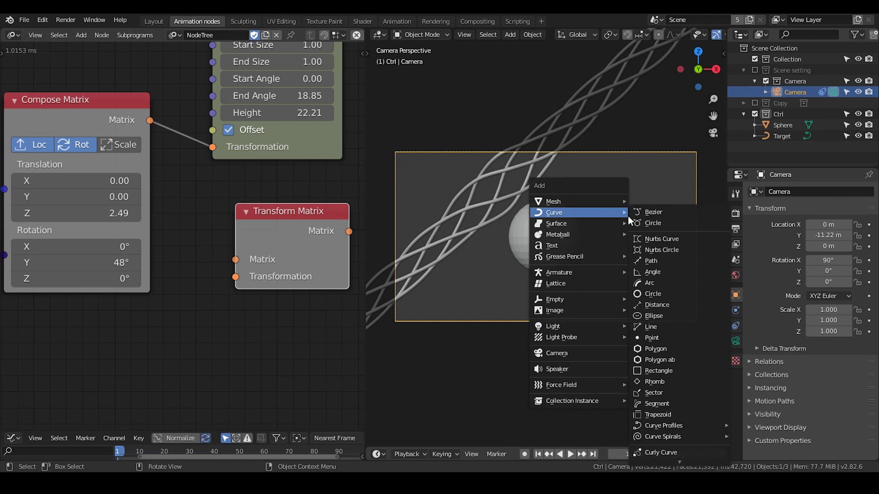
left_click(653, 260)
key("s")
key("x")
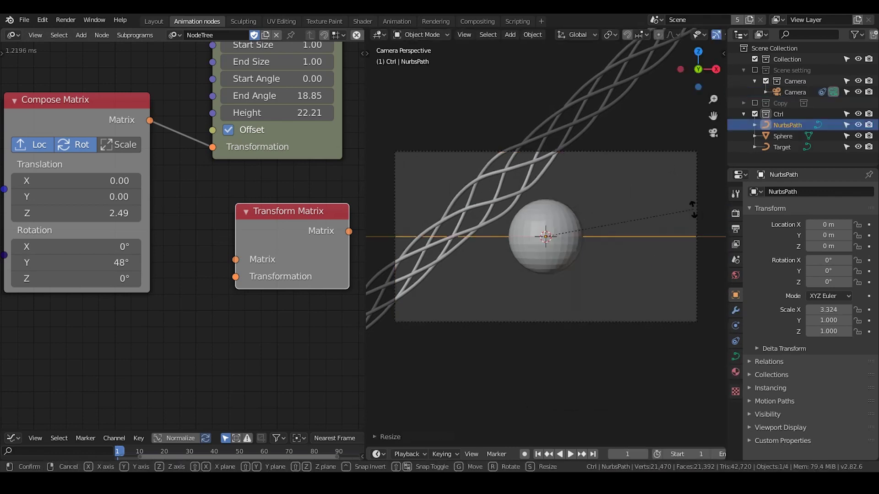
left_click(694, 211)
Try rotating the path curve around the global Y axis, and delete the curve.
key("r")
key("y")
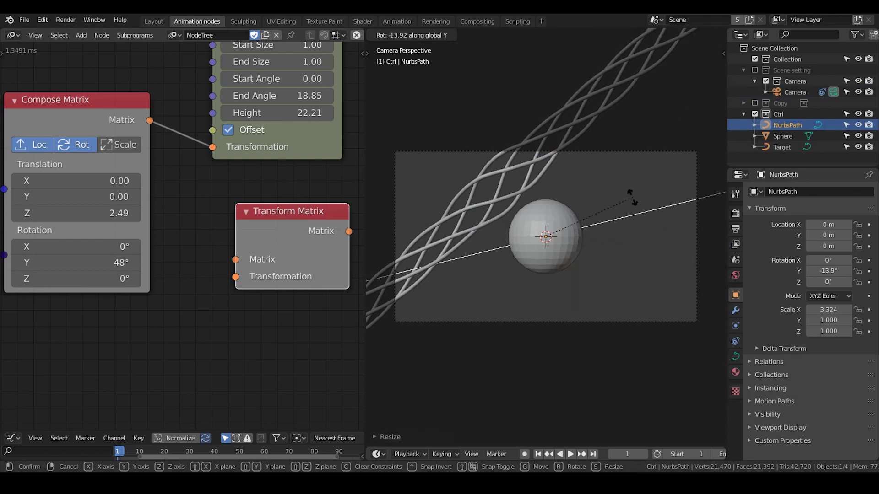
right_click(604, 205)
key("x")
left_click(603, 205)
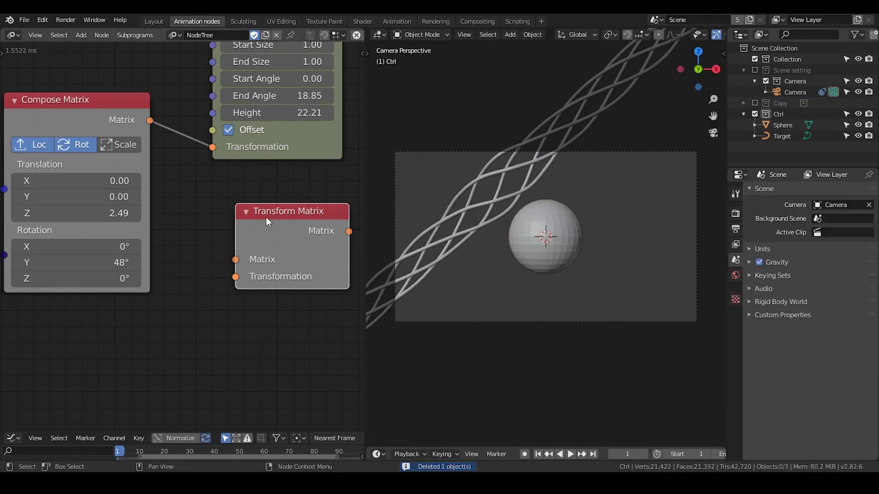
Reset the Compose Matrix Y rotation to 0° and turn off its rotation option.
left_click_drag(266, 217, 245, 208)
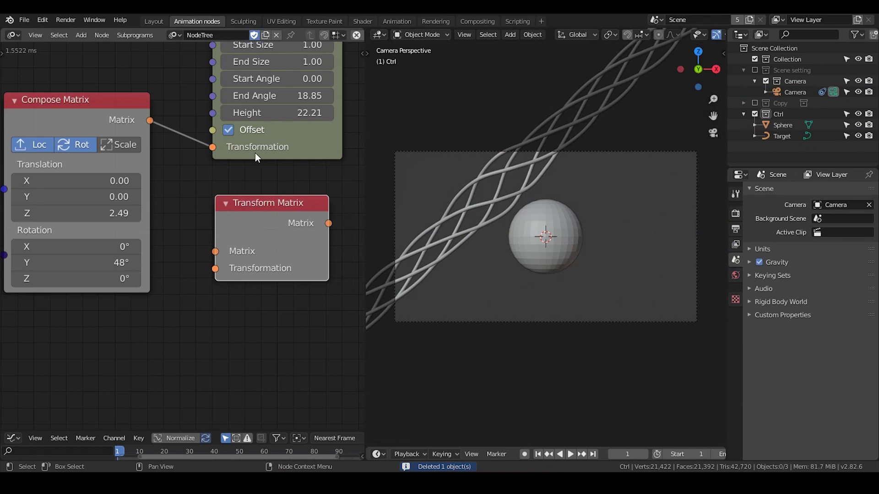
scroll(243, 268, "down", 2)
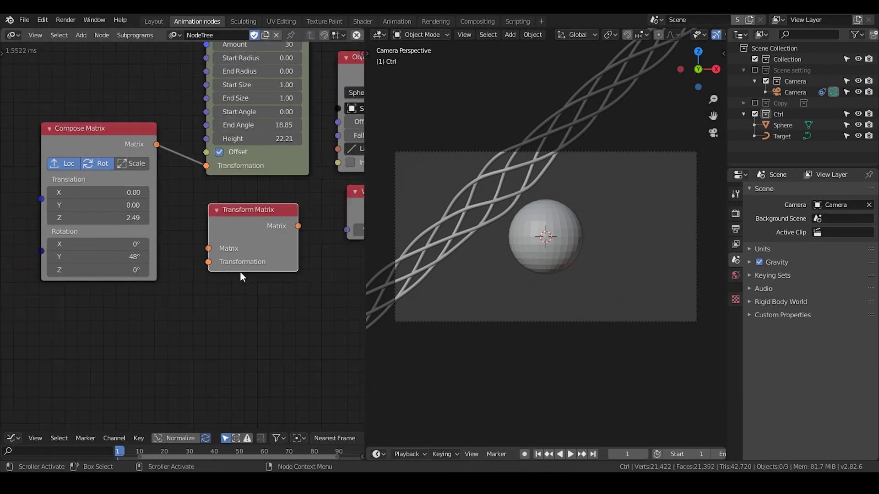
left_click(122, 257)
type("0")
key("Return")
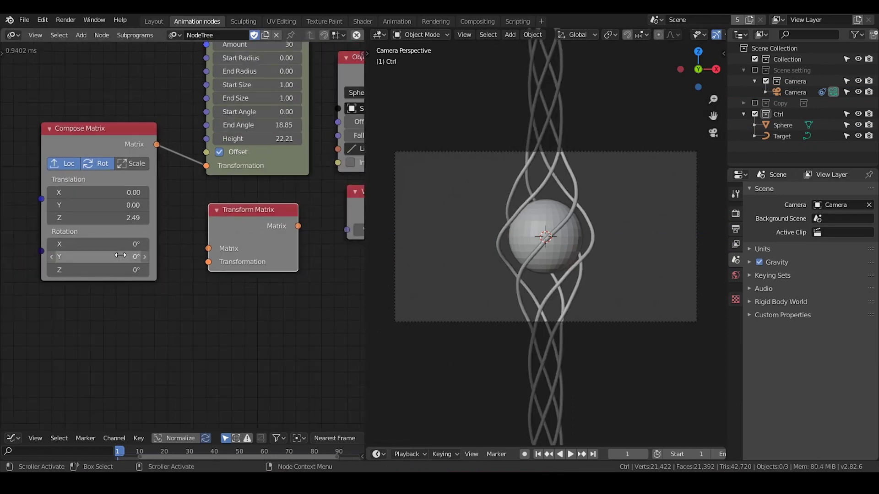
left_click(103, 164)
Move the Compose Matrix and Spiral tutorial nodes away from the falloff and insert the Transform Matrix node after the spiral's Matrices output.
mouse_move(103, 128)
left_mouse_down()
mouse_move(92, 128)
mouse_move(99, 120)
left_mouse_up()
middle_click_drag(239, 207, 202, 313)
left_click_drag(196, 65, 171, 65)
left_click_drag(260, 61, 52, 252)
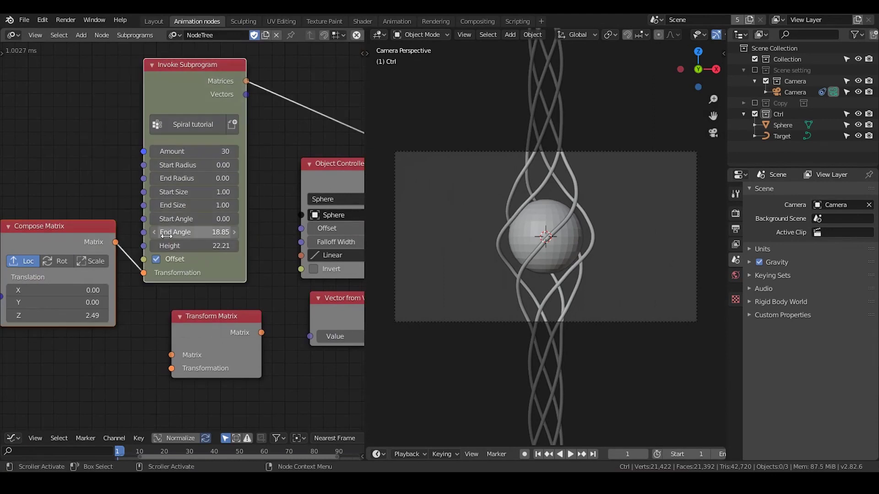
middle_click_drag(172, 232, 241, 218)
key("g")
key("x")
left_click(160, 218)
left_click(256, 286)
left_click_drag(282, 316, 290, 93)
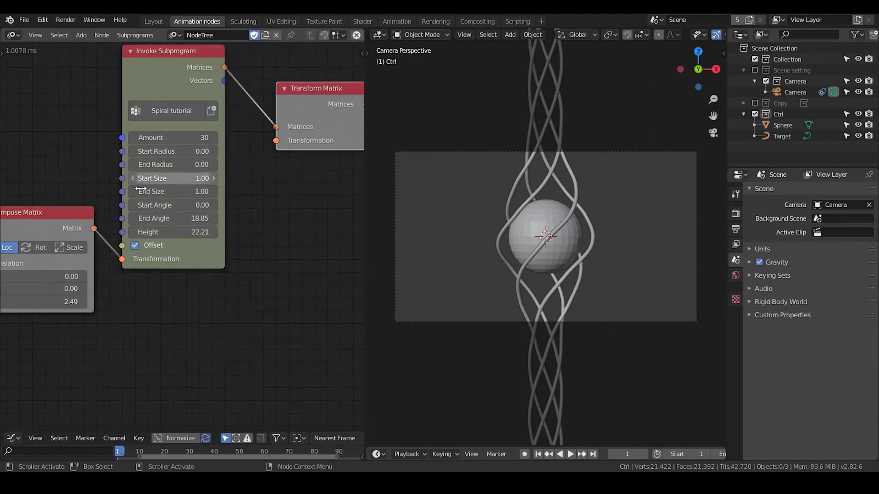
Duplicate the Compose Matrix node, place the copy below the Spiral tutorial node, and enable only its rotation option.
left_click(70, 211)
key("shift+d")
left_click(204, 275)
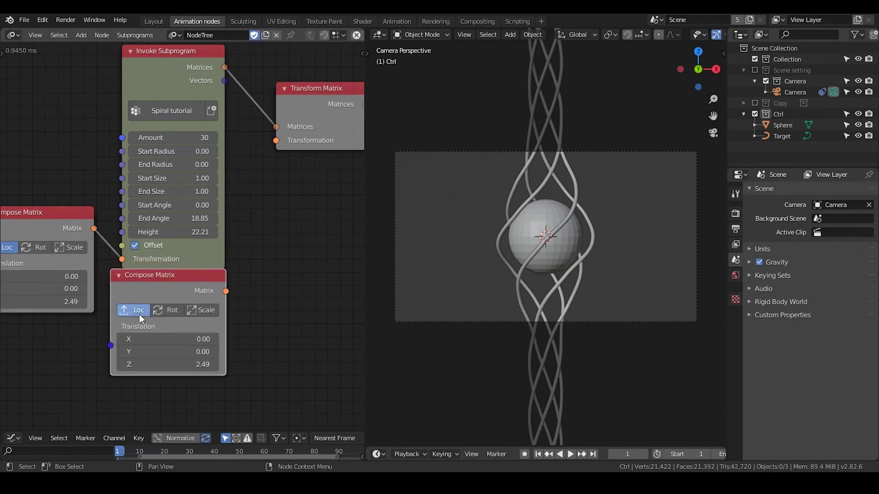
left_click(137, 313)
left_click(174, 311)
left_click(132, 311)
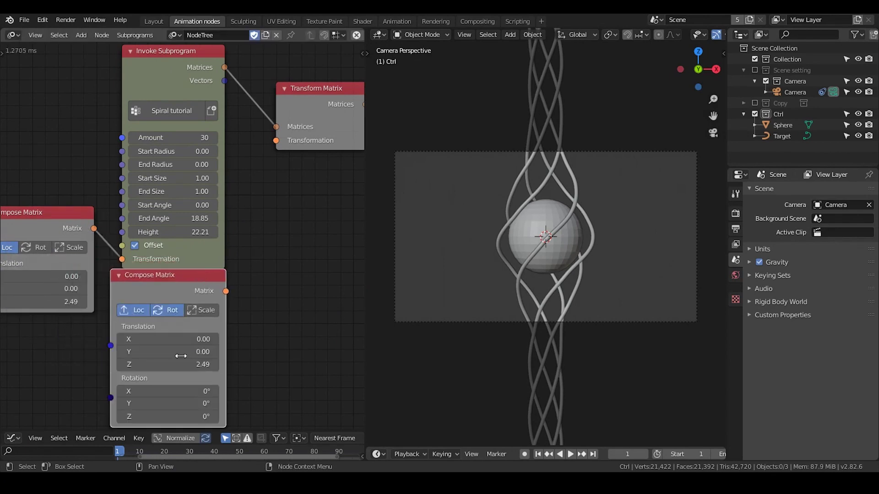
double_click(187, 365)
key("Escape")
left_click(136, 313)
Connect the duplicated Compose Matrix to the Transform Matrix's Transformation input and set its Y rotation to 39°.
left_click_drag(226, 291, 275, 140)
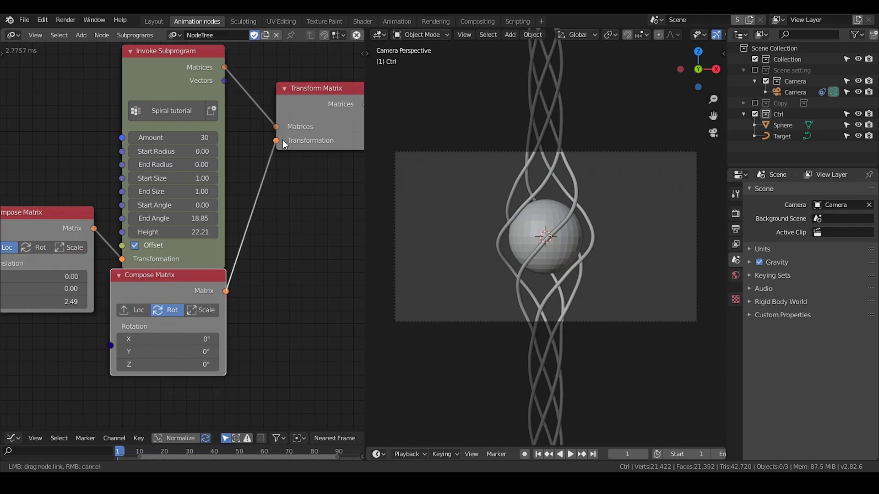
scroll(280, 227, "down", 2, "shift")
left_click_drag(179, 305, 197, 305)
middle_click_drag(86, 297, 188, 274)
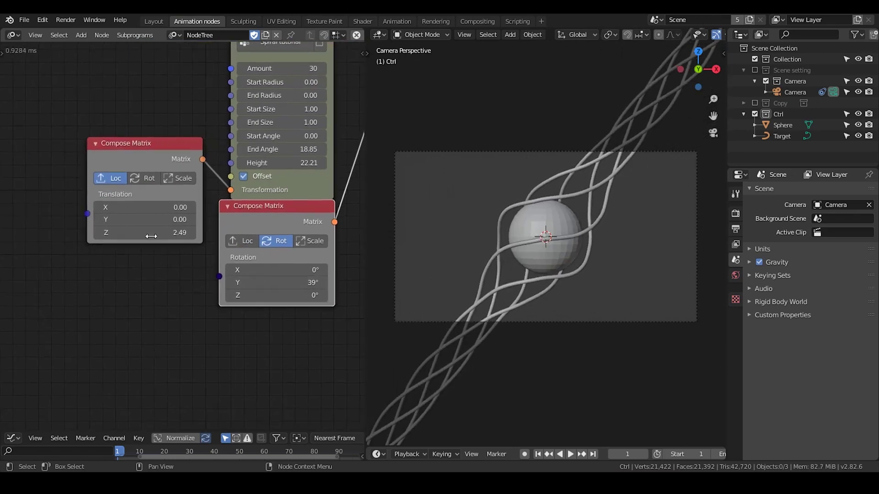
Space out the two Compose Matrix nodes and set the spiral's Z translation to 4.32.
mouse_move(151, 234)
left_mouse_down()
mouse_move(180, 233)
mouse_move(117, 232)
mouse_move(137, 232)
left_mouse_up()
middle_click_drag(256, 235, 193, 267)
left_click_drag(199, 253, 208, 258)
mouse_move(66, 170)
left_mouse_down()
mouse_move(72, 138)
mouse_move(71, 166)
left_mouse_up()
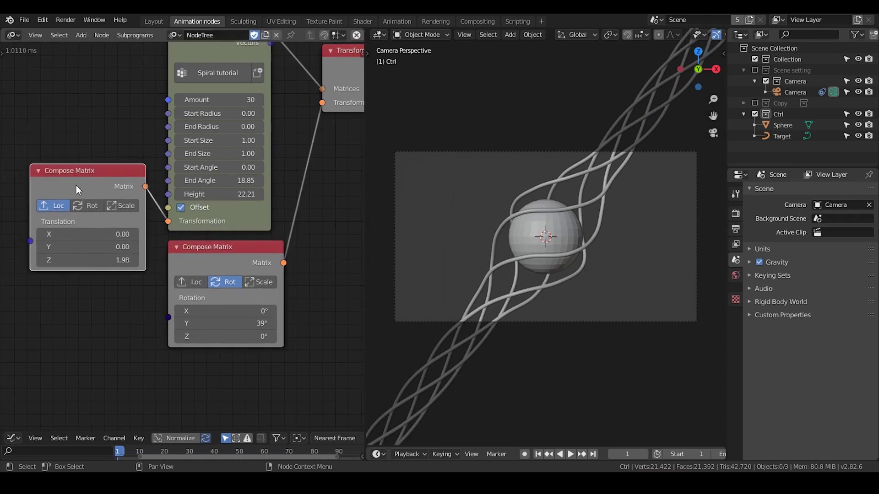
left_click_drag(87, 260, 133, 260)
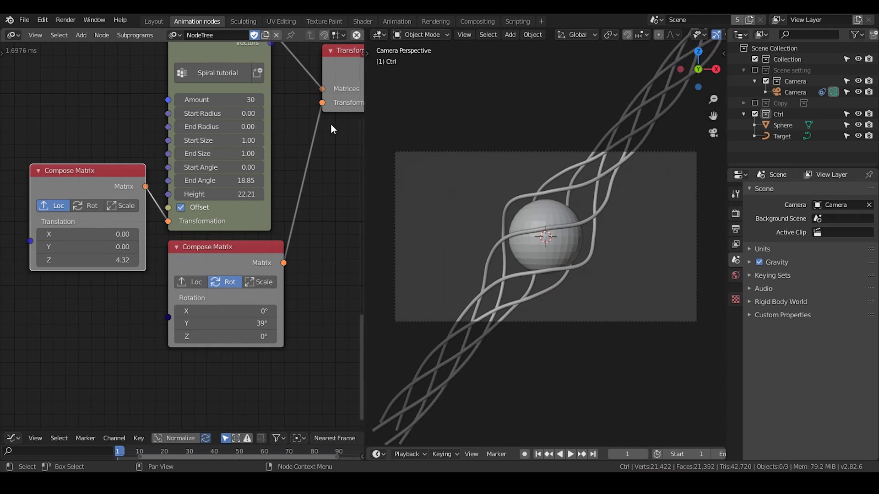
Swap the two Compose Matrix connections between the spiral and Transform Matrix, and set the Z translation to -0.06.
left_click_drag(323, 103, 168, 221)
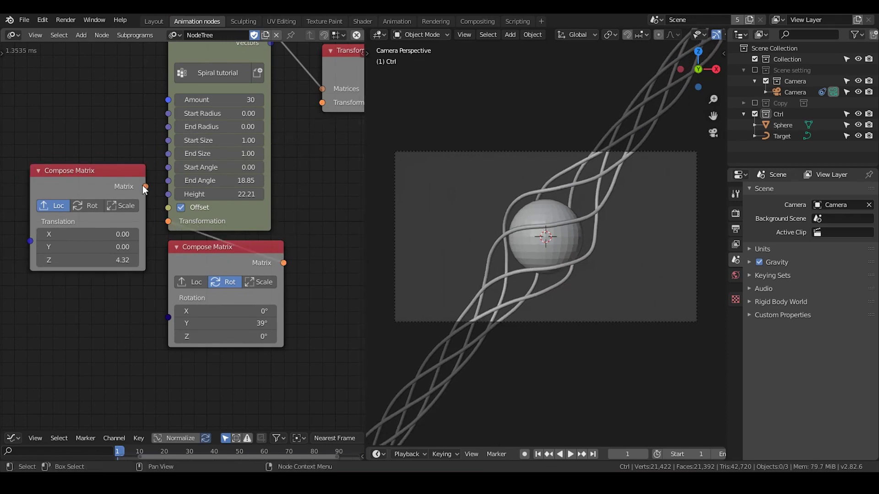
left_click_drag(145, 187, 324, 101)
left_click_drag(108, 260, 34, 260)
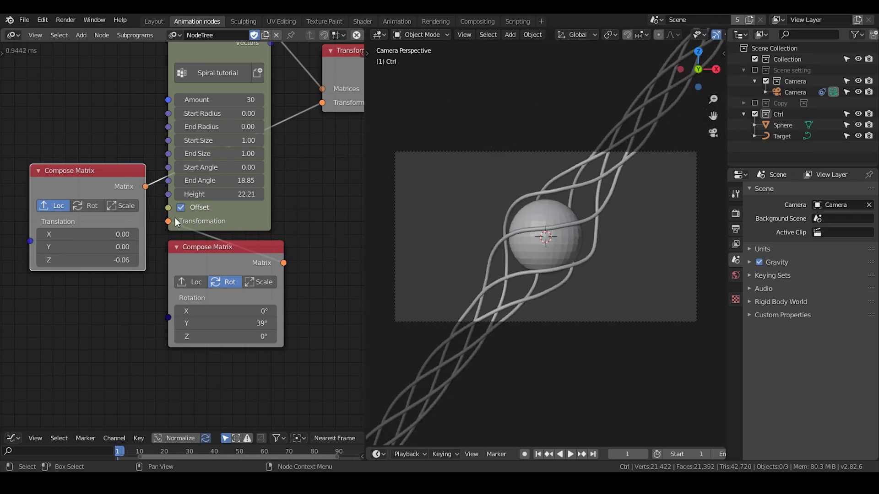
Reconnect the rotation matrix to the Transform Matrix and the translation matrix to the spiral's Transformation input.
left_click_drag(177, 223, 238, 183)
left_click_drag(320, 106, 322, 103)
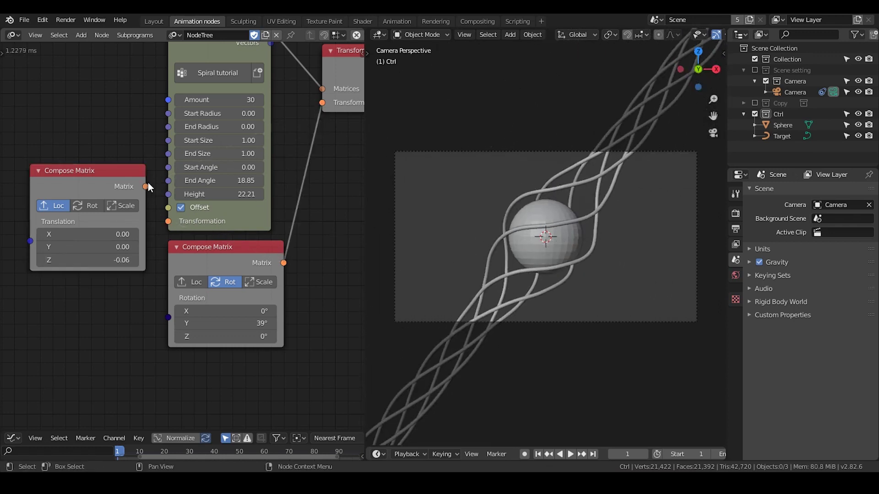
left_click_drag(145, 186, 168, 222)
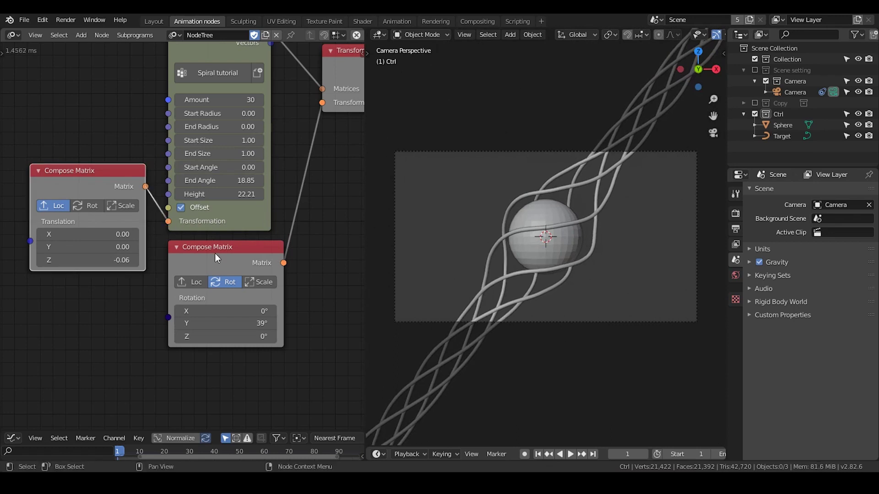
Widen the node editor and move the Helical cnx tut subprogram network clear of the main node chain.
scroll(279, 236, "down", 1)
middle_click_drag(279, 236, 137, 236)
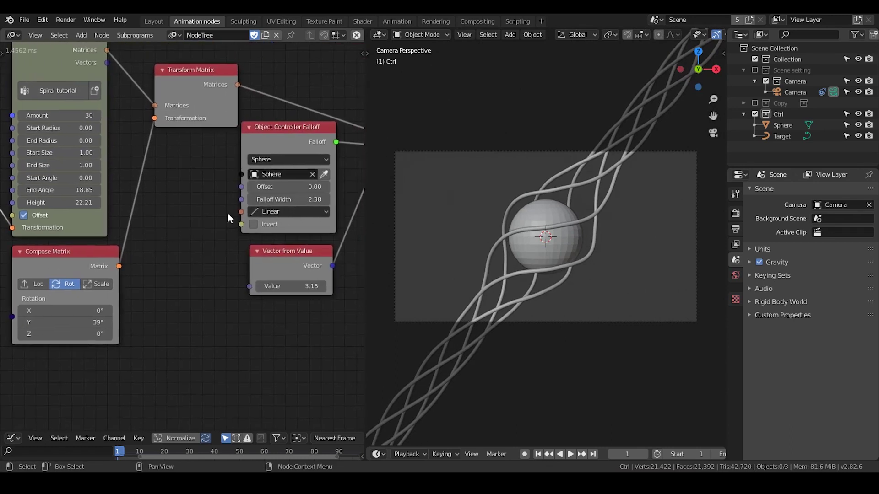
middle_click_drag(229, 218, 206, 208)
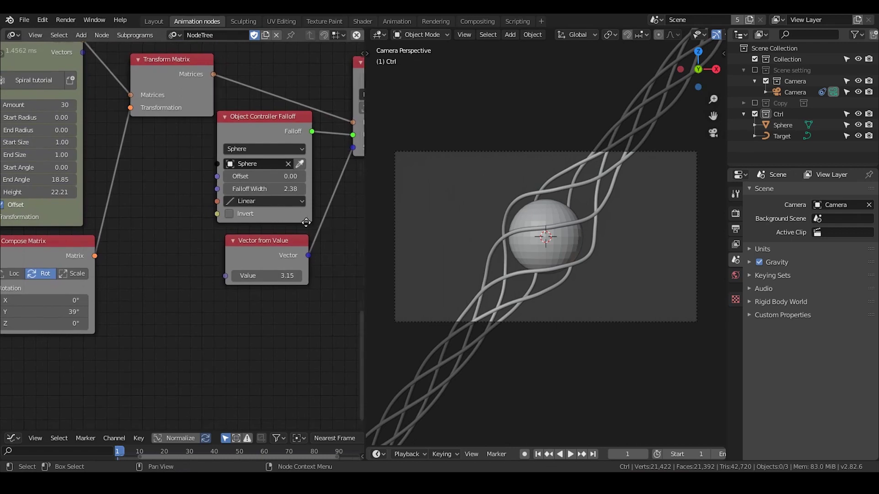
scroll(262, 234, "down", 5)
scroll(248, 268, "down", 1)
mouse_move(288, 249)
middle_mouse_down()
mouse_move(237, 260)
mouse_move(273, 254)
mouse_move(242, 235)
mouse_move(275, 243)
middle_mouse_up()
scroll(245, 259, "down", 2)
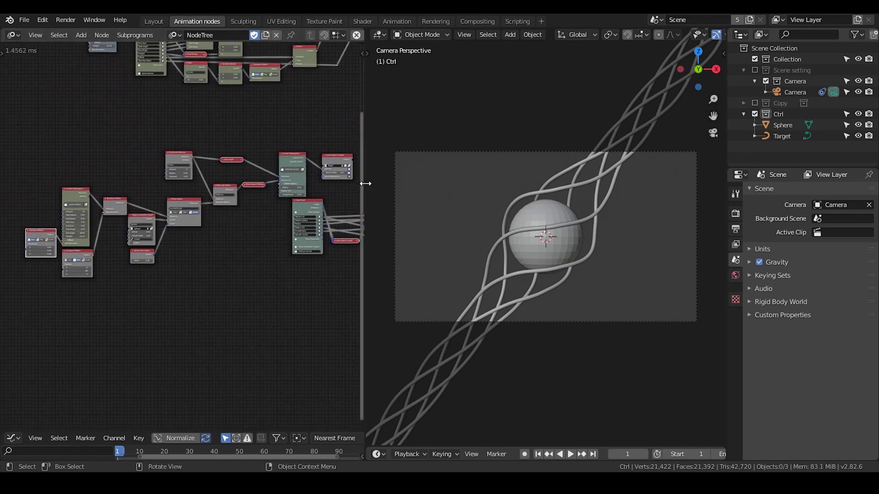
left_click_drag(365, 184, 507, 183)
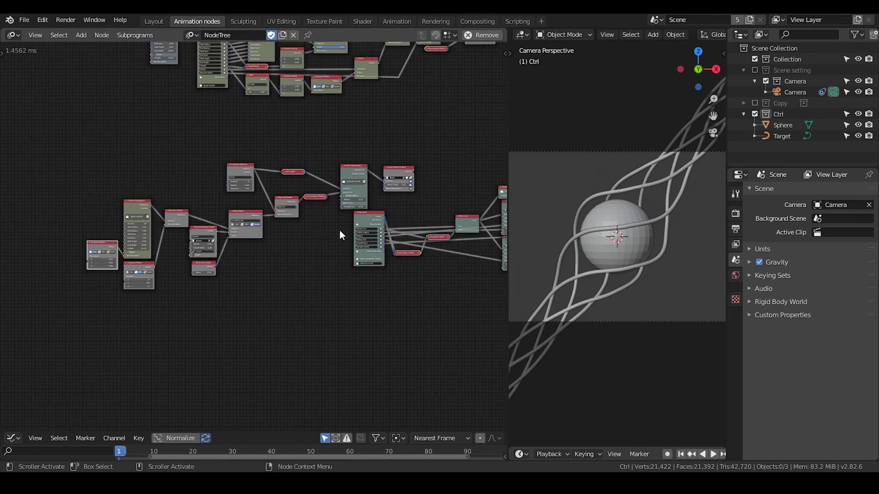
key("e")
left_click(354, 277)
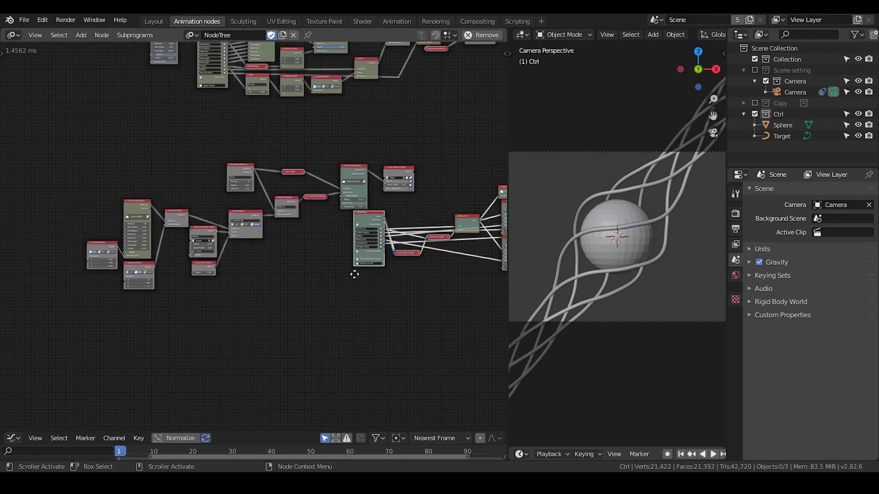
key("g")
Gather the two subprogram networks above the main chain and delete the unused blue Invoke Subprogram node.
left_click_drag(433, 158, 73, 298)
mouse_move(289, 224)
middle_mouse_down()
mouse_move(270, 318)
mouse_move(335, 246)
mouse_move(218, 247)
mouse_move(236, 222)
mouse_move(193, 232)
mouse_move(279, 222)
middle_mouse_up()
scroll(196, 231, "down", 3)
left_click_drag(474, 108, 77, 219)
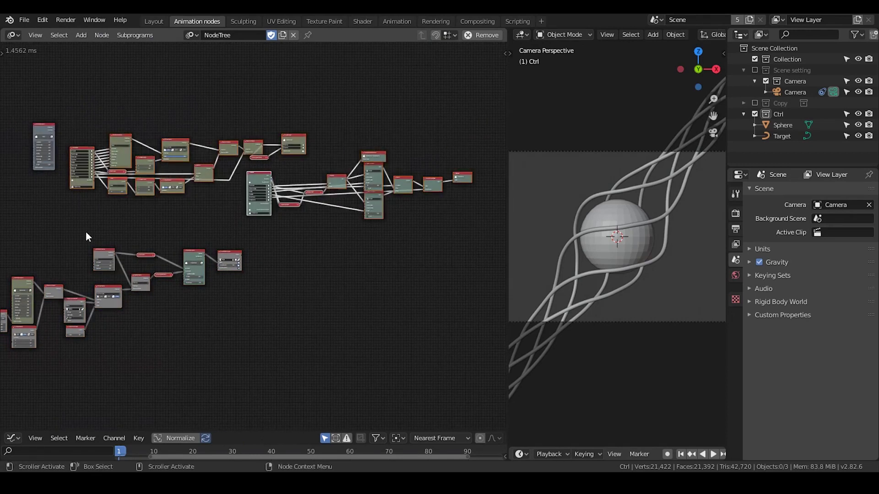
middle_click_drag(123, 221, 255, 240)
scroll(292, 229, "up", 2)
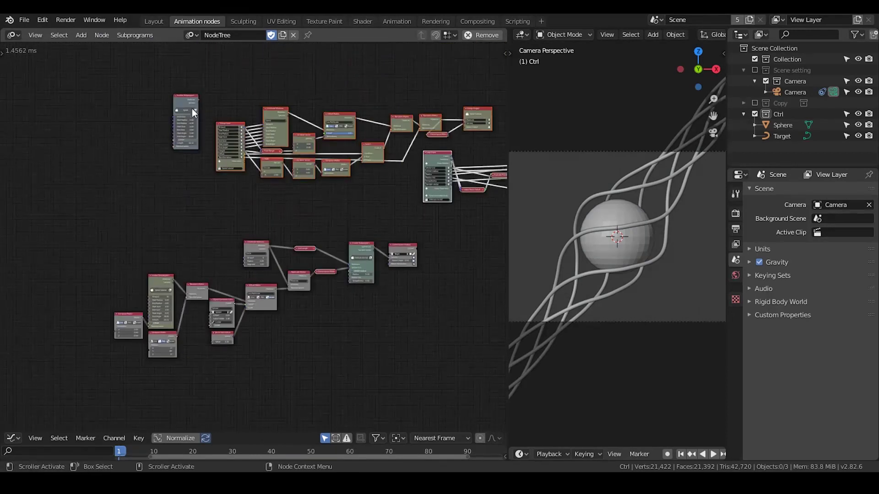
left_click(185, 98)
key("x")
Look over the main node chain and the subprograms in the Preset node tree, and return to NodeTree.
scroll(286, 307, "up", 1)
scroll(289, 310, "up", 6)
middle_click_drag(299, 337, 263, 381)
left_click(180, 68)
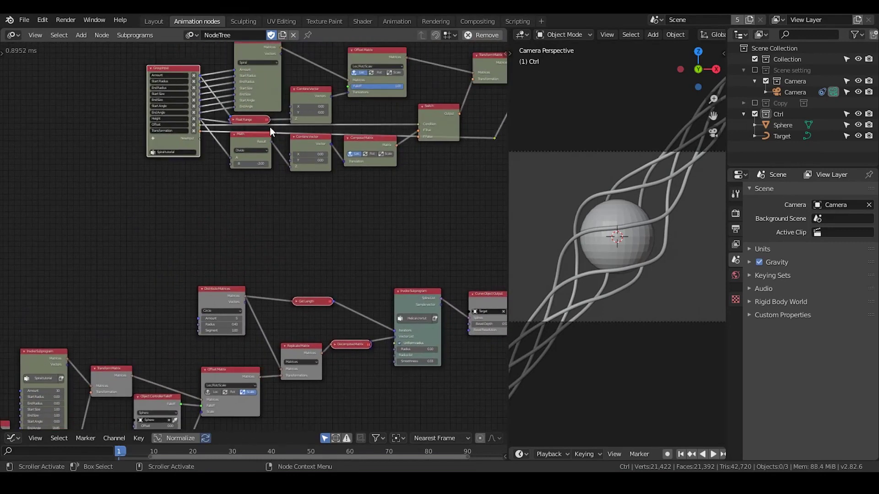
middle_click_drag(330, 309, 333, 187)
scroll(357, 287, "up", 4)
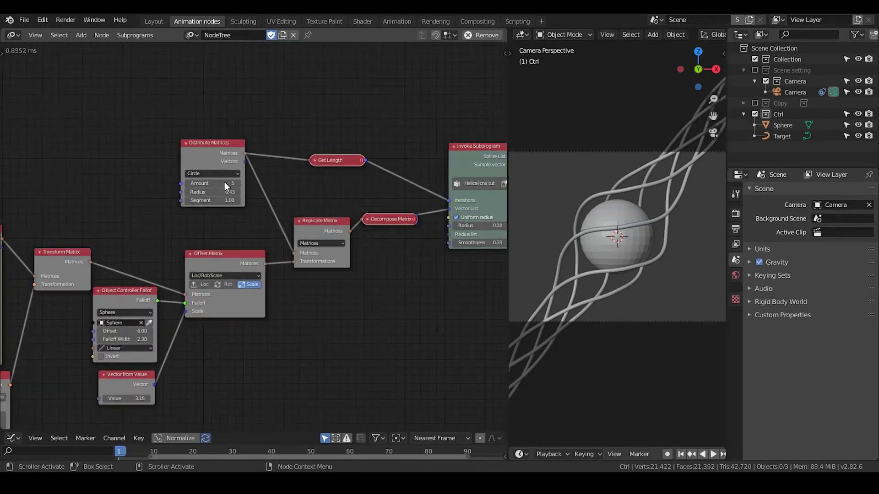
left_click(191, 35)
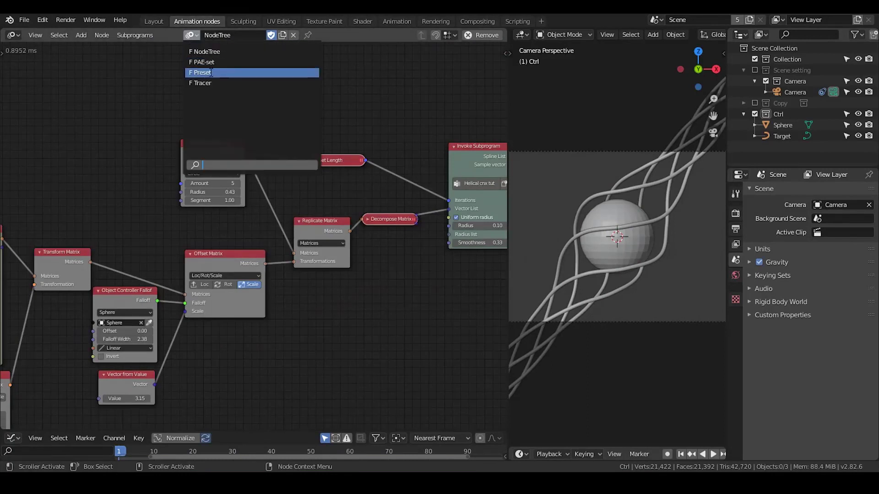
left_click(201, 72)
scroll(205, 281, "down", 6)
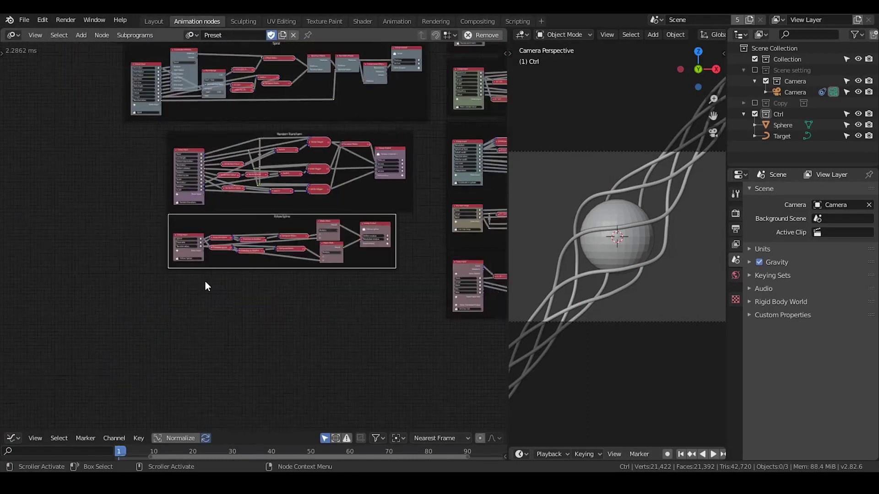
middle_click_drag(351, 234, 174, 252)
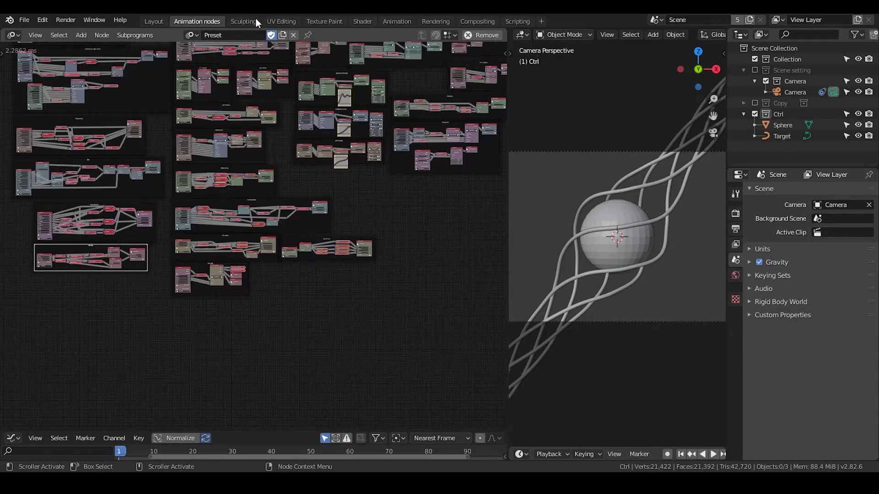
left_click(195, 36)
left_click(205, 51)
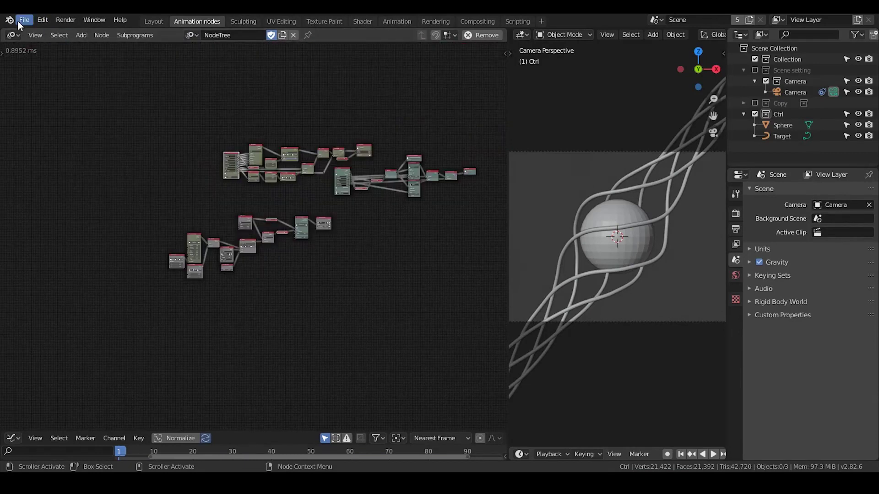
Shift the Spiral tutorial node and the rotation Compose Matrix node slightly upward in the node layout.
scroll(274, 250, "up", 6)
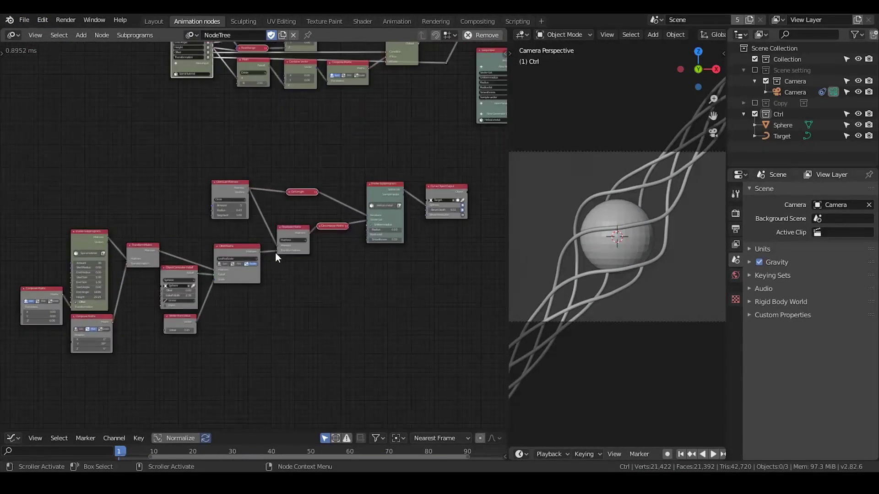
scroll(275, 253, "up", 3)
middle_click_drag(274, 275, 435, 181)
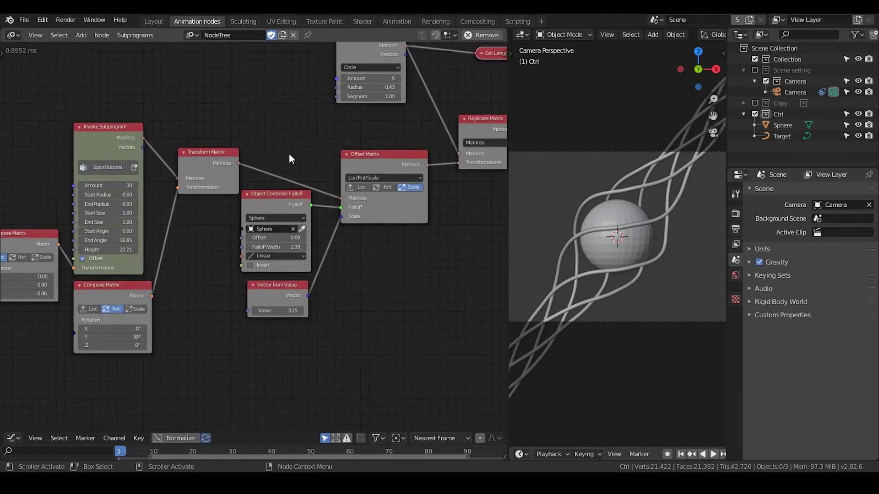
middle_click_drag(240, 231, 315, 212)
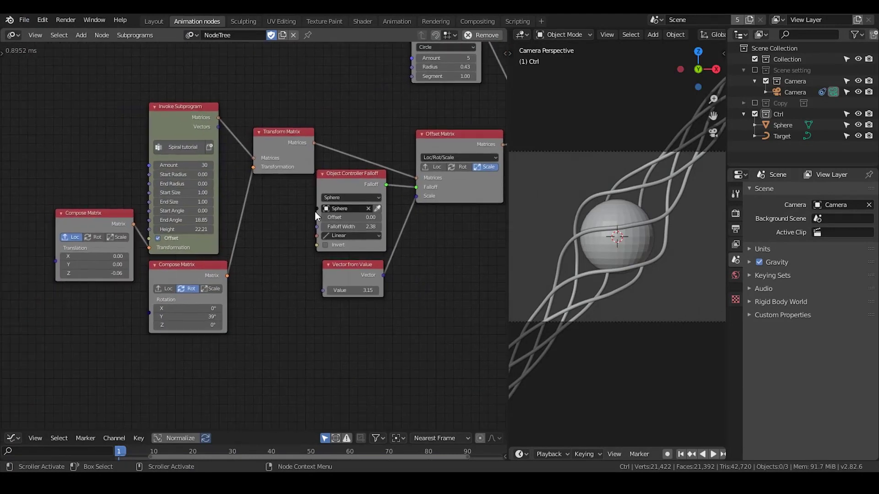
left_click_drag(204, 118, 208, 106)
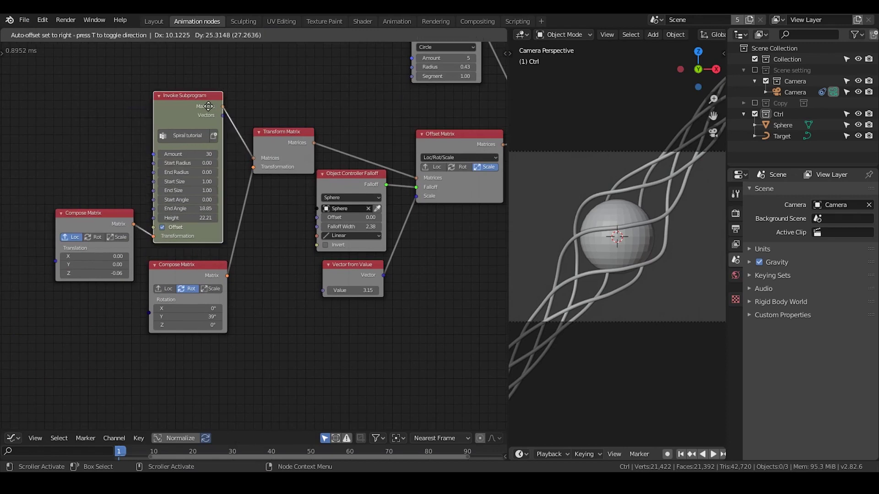
left_click_drag(206, 261, 208, 256)
scroll(301, 252, "up", 3)
scroll(303, 250, "up", 3)
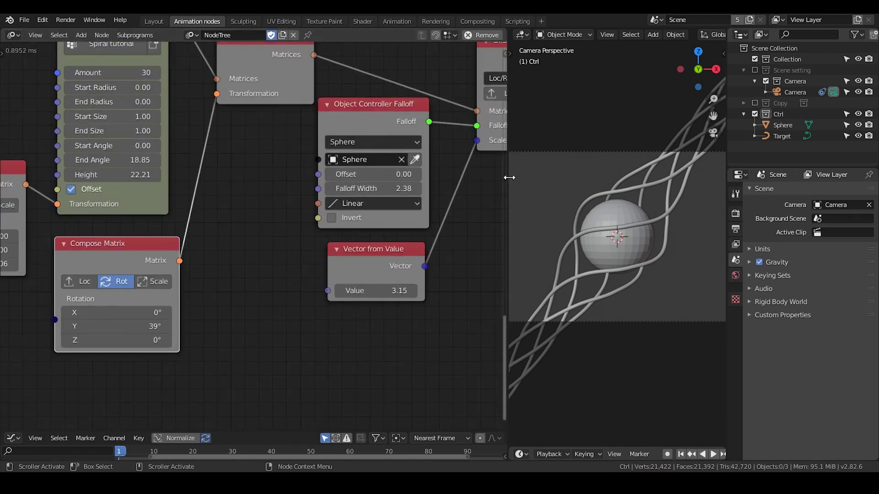
Narrow the node editor slightly and move the Distribute Matrices node closer to the Transform Matrix node.
left_click_drag(508, 175, 492, 177)
middle_click_drag(374, 161, 220, 296)
middle_click_drag(282, 95, 252, 184)
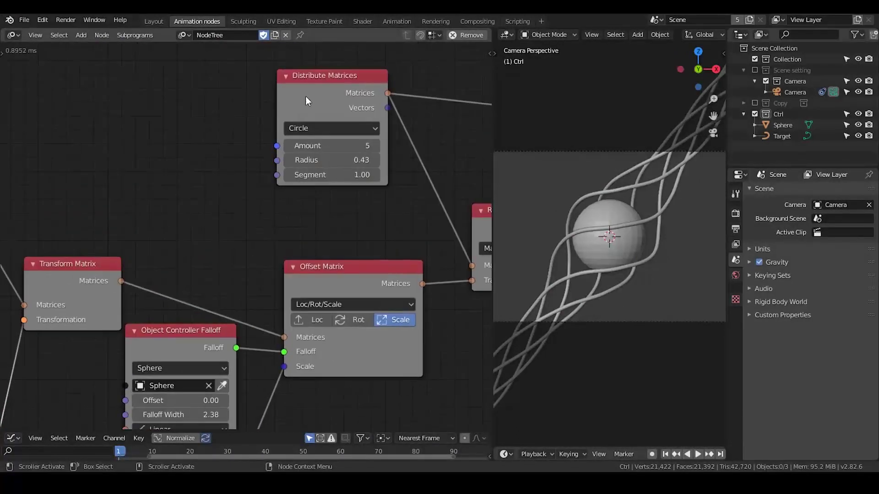
left_click_drag(305, 97, 165, 166)
scroll(201, 243, "up", 1)
middle_click_drag(204, 252, 285, 146)
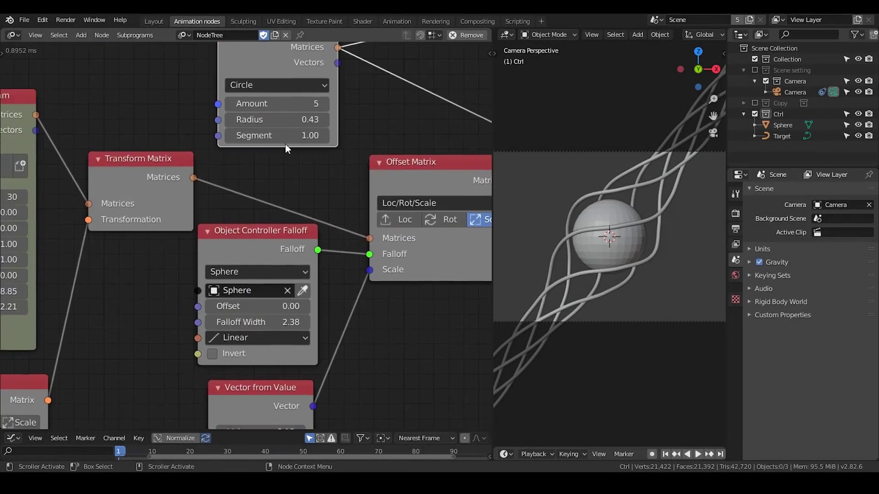
Set the Distribute Matrices circle to an amount of 4 and a radius of 0.25.
left_click(327, 103)
left_click(328, 104)
left_click(328, 104)
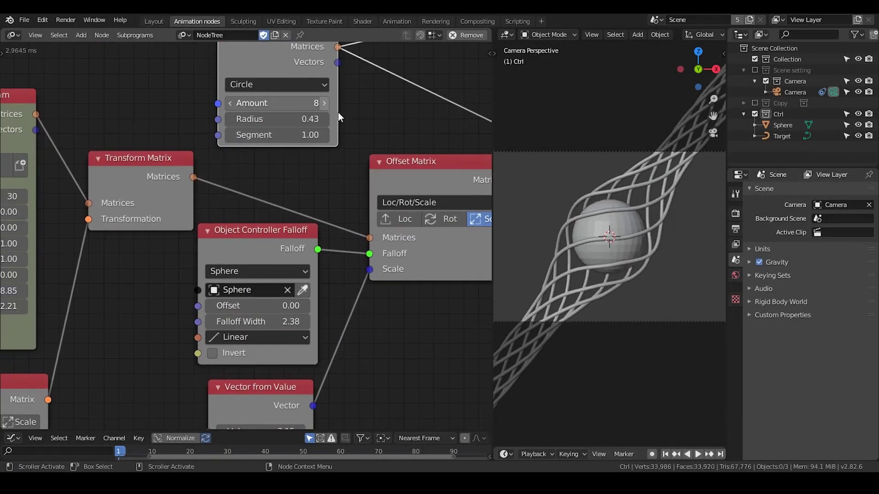
left_click(229, 103)
left_click(229, 103)
left_click(228, 103)
left_click(229, 103)
middle_click_drag(291, 198, 298, 176)
mouse_move(283, 96)
left_mouse_down()
mouse_move(264, 96)
mouse_move(275, 97)
left_mouse_up()
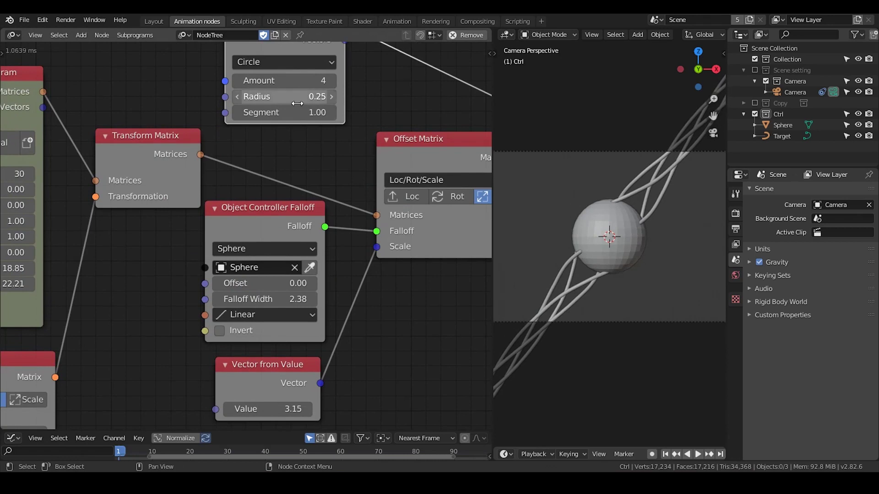
Set the Spiral tutorial node's End Angle to 100 and its Amount to 46.
middle_click_drag(200, 238, 361, 201)
left_click_drag(160, 142, 183, 142)
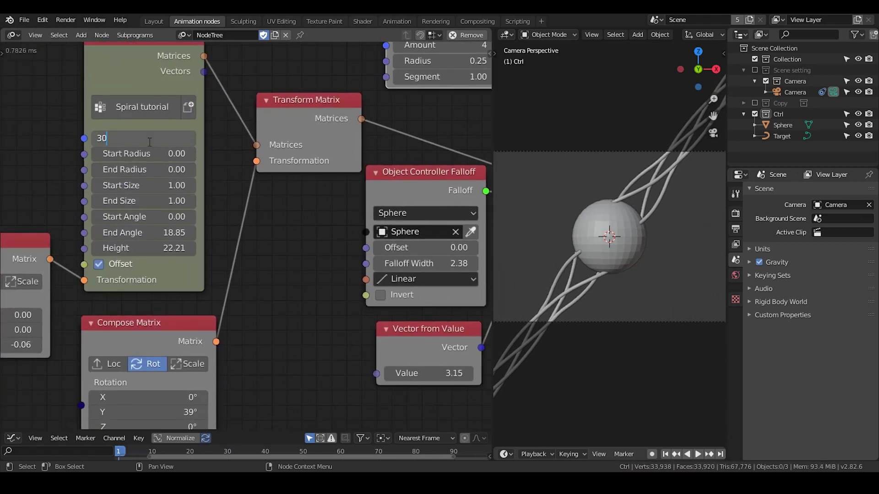
left_click(165, 233)
type("100")
key("Return")
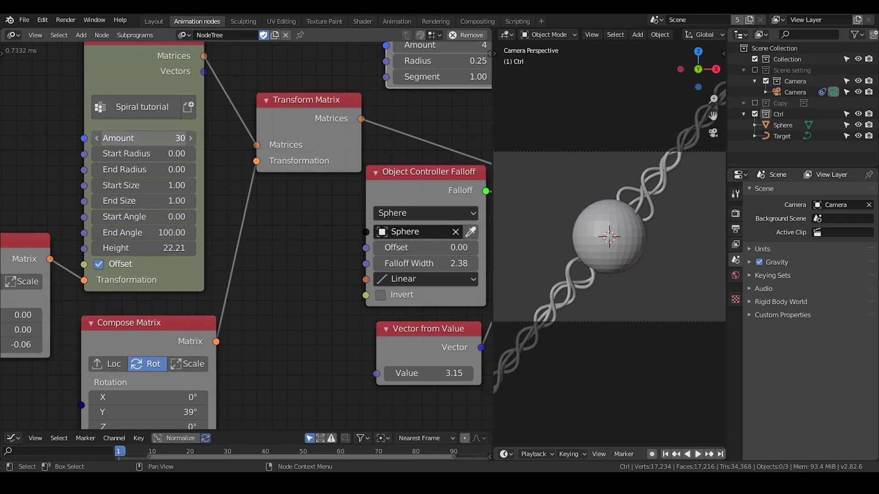
left_click_drag(142, 138, 160, 137)
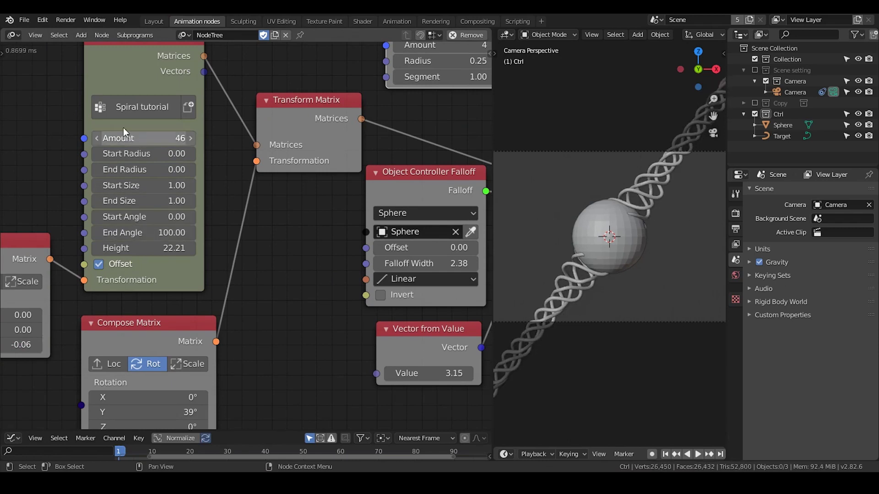
Set the Spiral tutorial node's End Angle to 20 and its Amount to 50.
left_click(154, 228)
type("20")
key("Return")
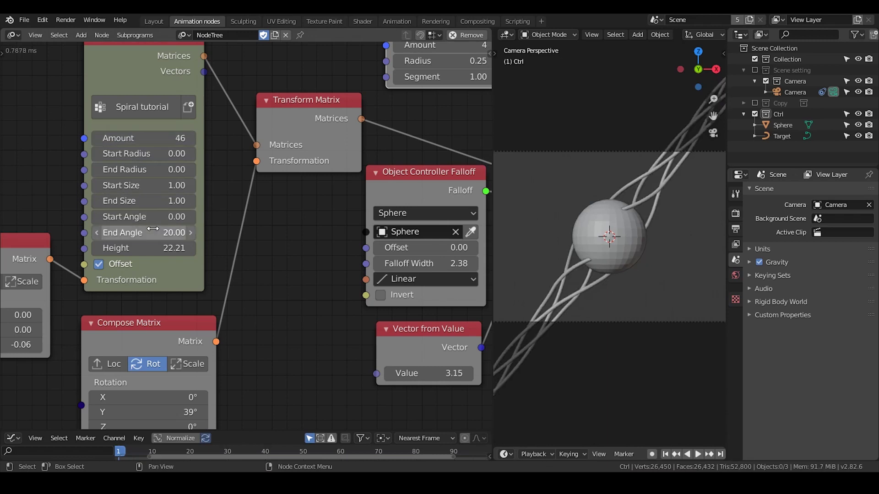
left_click(150, 139)
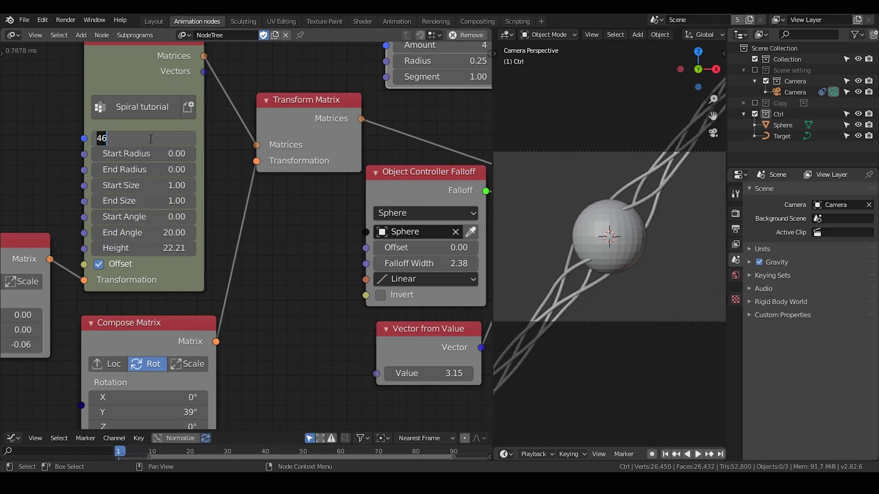
middle_click_drag(226, 225, 149, 195)
scroll(339, 137, "up", 5)
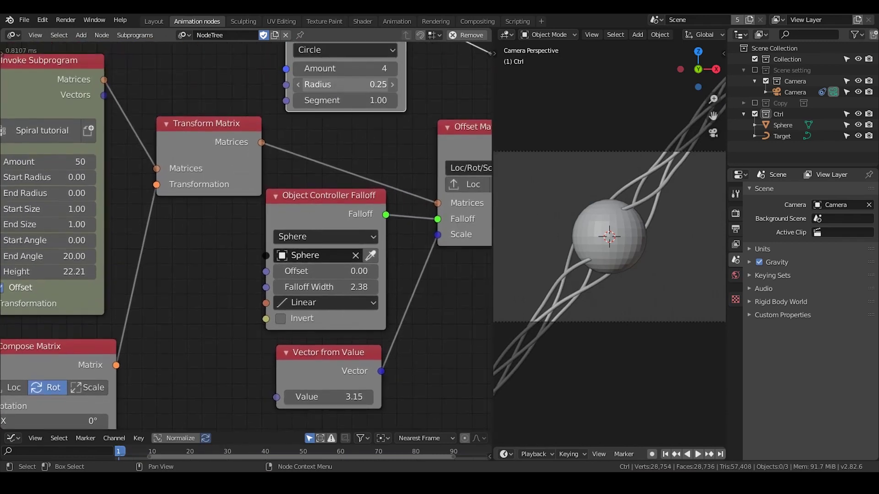
Reduce the Distribute Matrices circle's radius to 0.09 and raise the Vector from Value node's value to 16.77.
left_click_drag(344, 85, 320, 84)
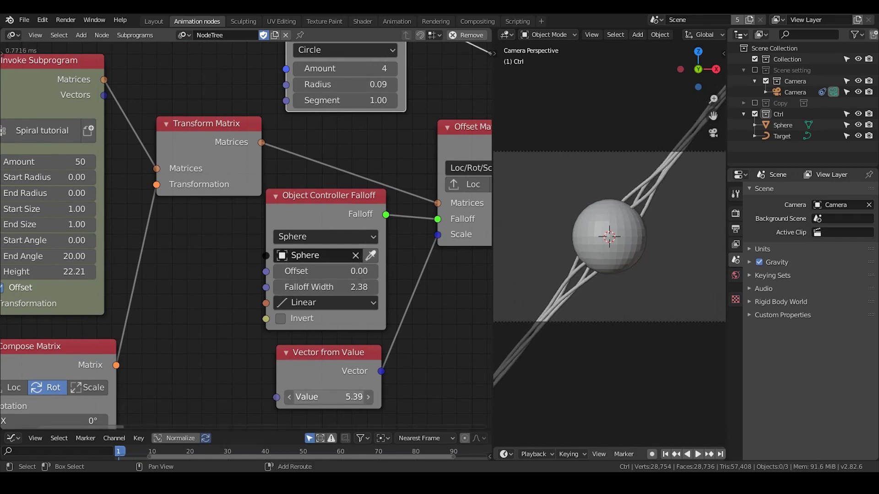
left_click_drag(330, 396, 383, 397)
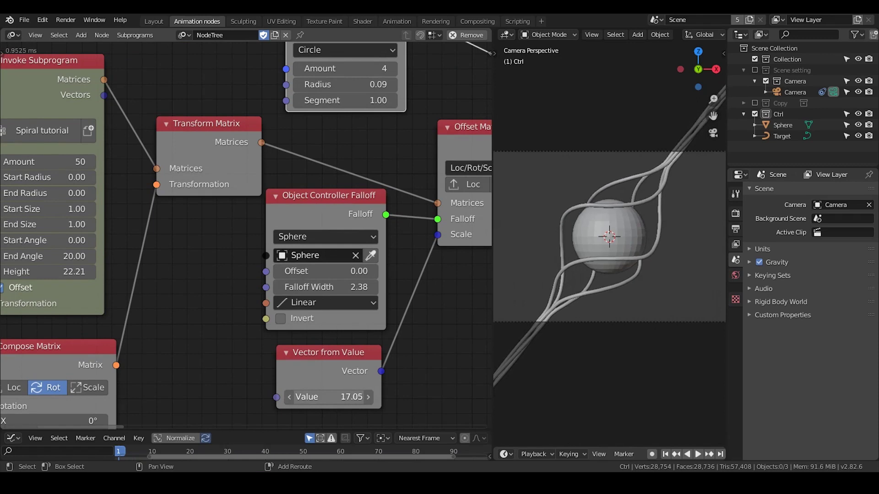
Set the Spiral tutorial node's End Angle to 45 and the Object Controller Falloff's offset to 0.07 and width to 1.52.
middle_click_drag(150, 303, 184, 265)
type("45")
key("Return")
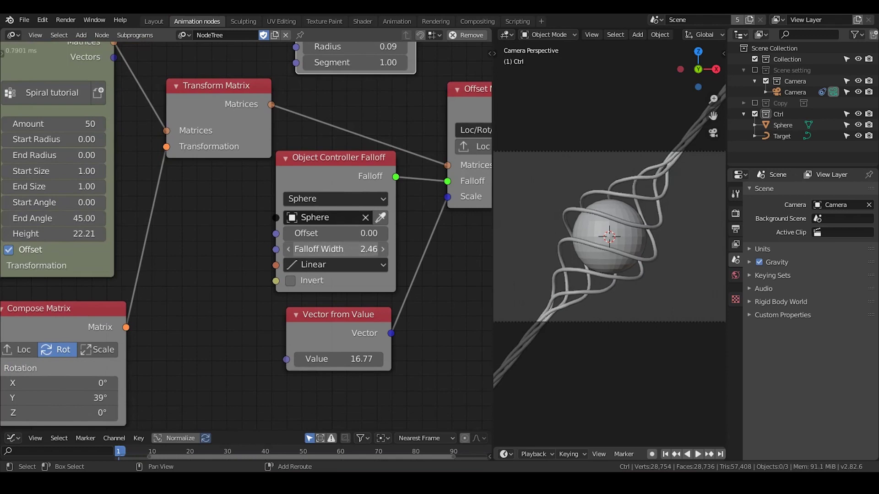
mouse_move(334, 249)
left_mouse_down()
mouse_move(360, 249)
mouse_move(291, 249)
mouse_move(352, 233)
mouse_move(326, 232)
mouse_move(332, 233)
left_mouse_up()
Move the collapsed Get Length node down and slightly left so it sits closer above the Replicate Matrix node.
scroll(208, 304, "down", 4)
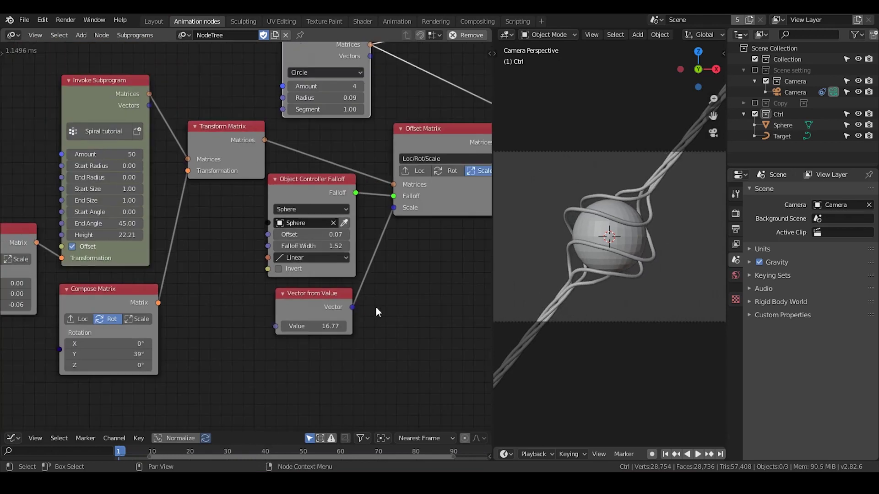
middle_click_drag(376, 308, 174, 317)
middle_click_drag(296, 243, 155, 284)
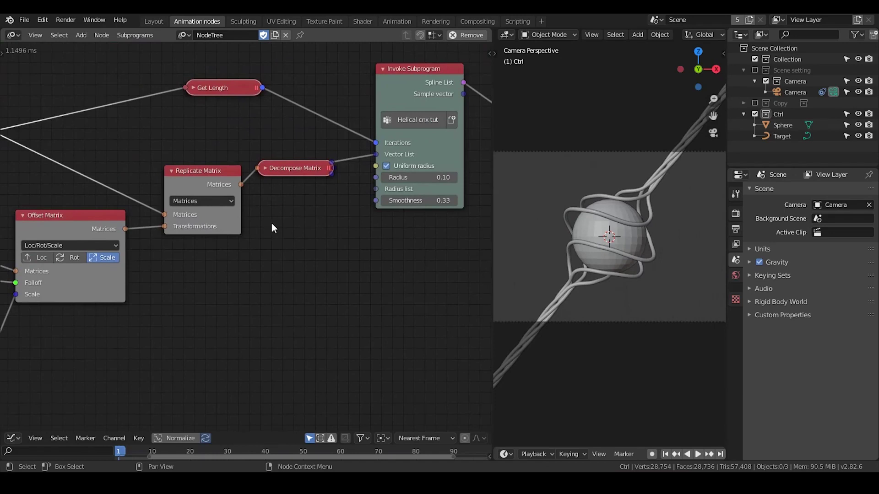
middle_click_drag(314, 241, 296, 238)
left_click_drag(202, 87, 177, 117)
middle_click_drag(160, 278, 334, 204)
scroll(116, 252, "down", 3)
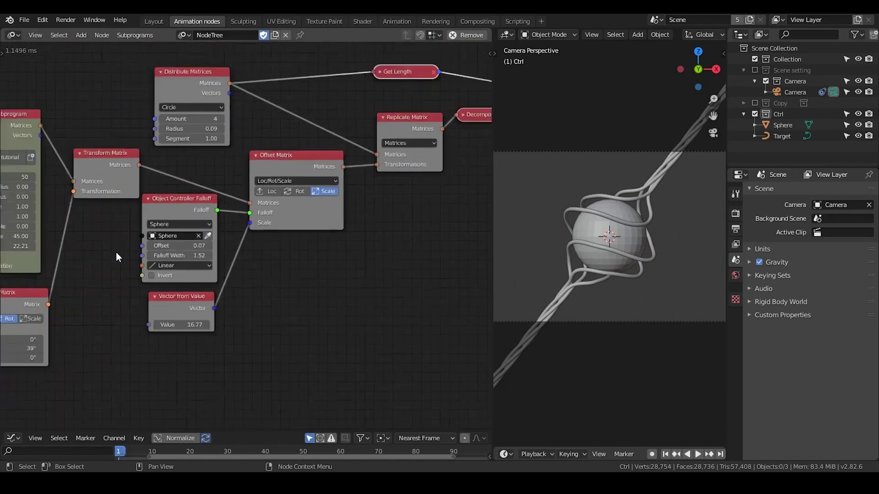